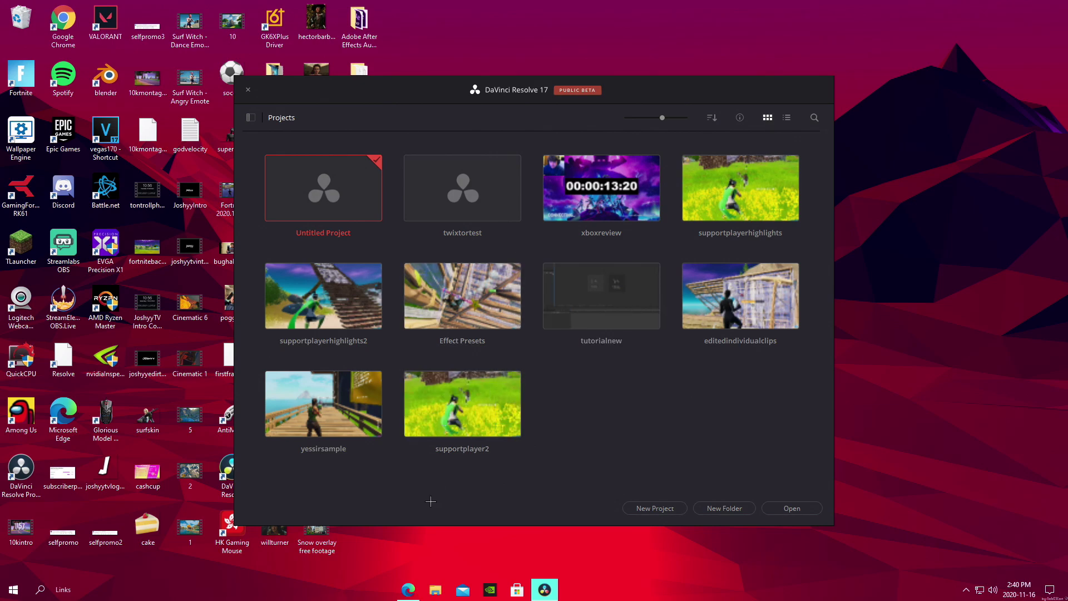
Step: Switch to Microsoft Edge, examine the Project File folder of the shared Effect Preset Pack in Google Drive, and close the browser
{"action": "left_click", "coordinate": [406, 585]}
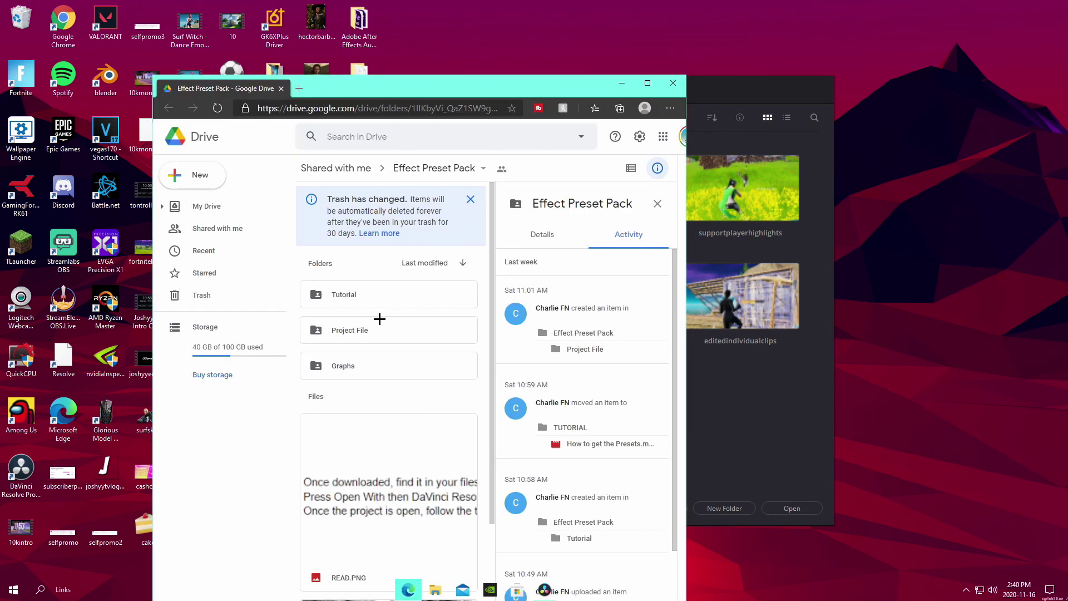
{"action": "left_click", "coordinate": [648, 89]}
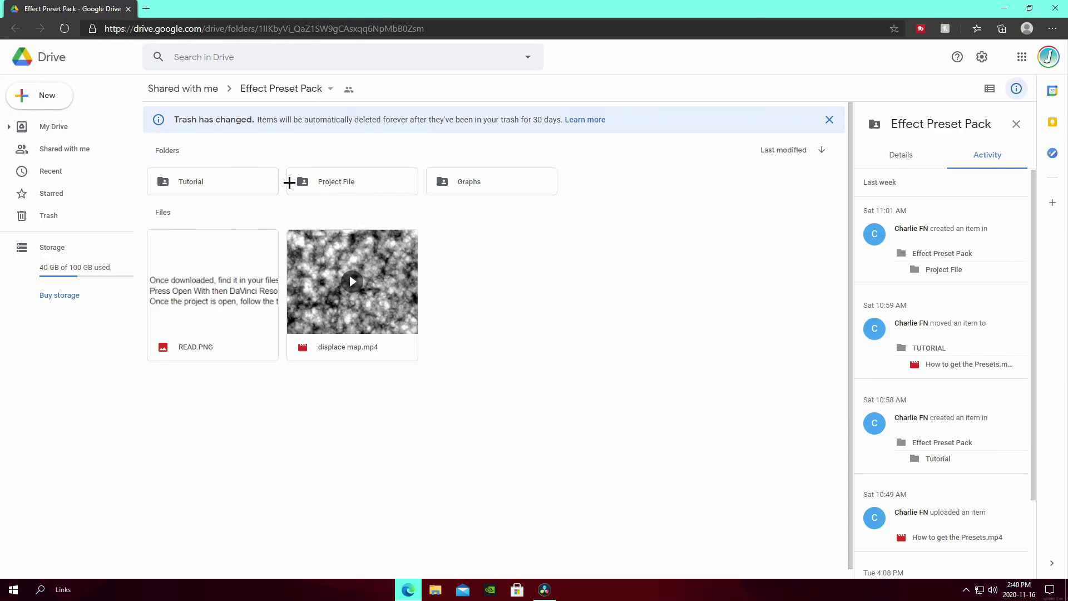
{"action": "double_click", "coordinate": [323, 183]}
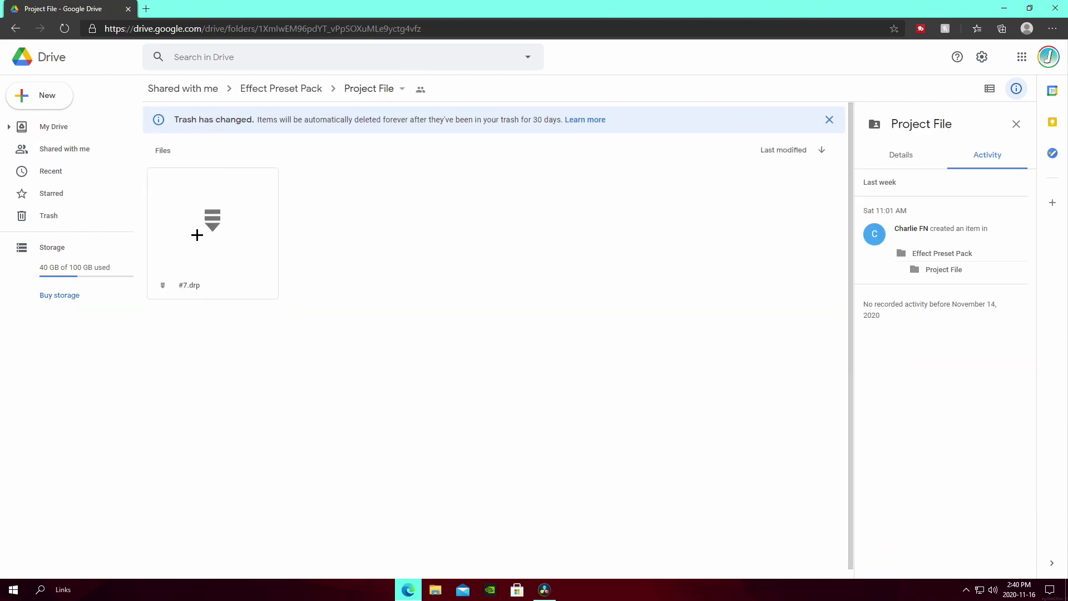
{"action": "left_click", "coordinate": [16, 31]}
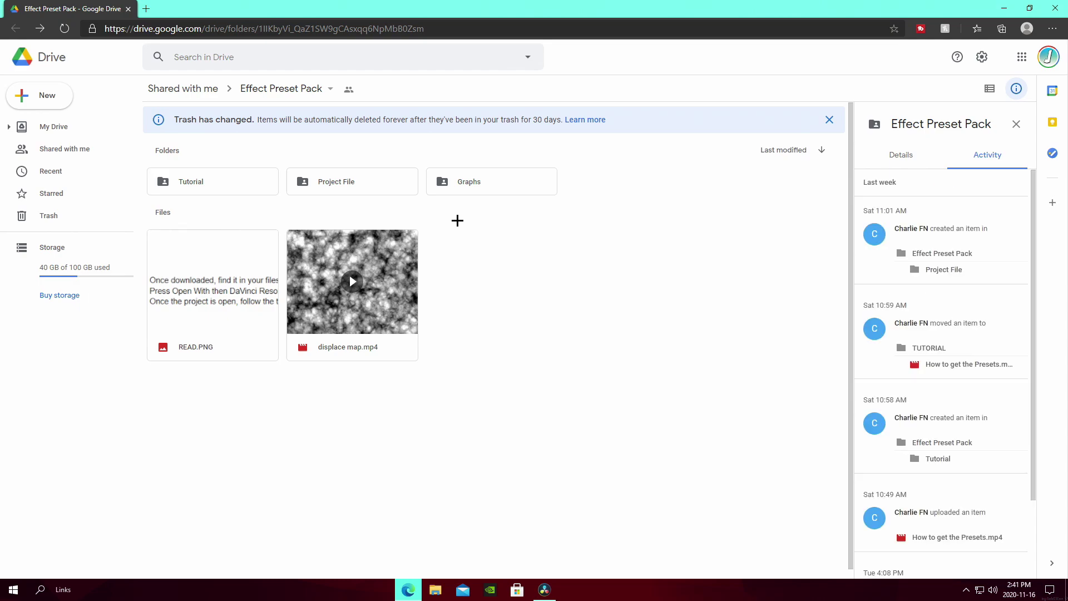
{"action": "double_click", "coordinate": [345, 180]}
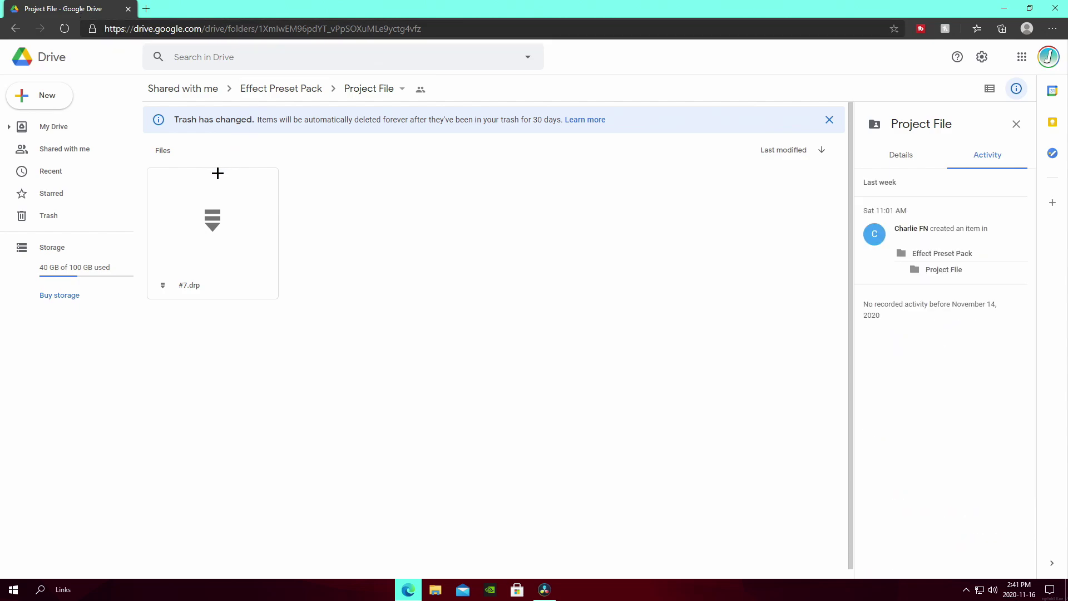
{"action": "left_click", "coordinate": [16, 29]}
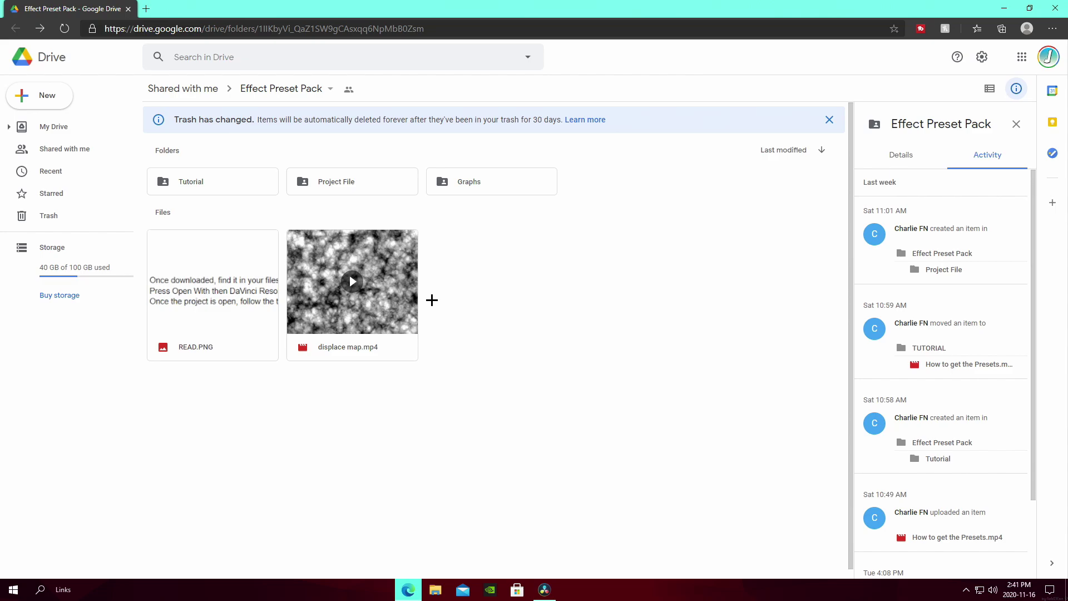
{"action": "left_click", "coordinate": [332, 175]}
{"action": "double_click", "coordinate": [333, 175]}
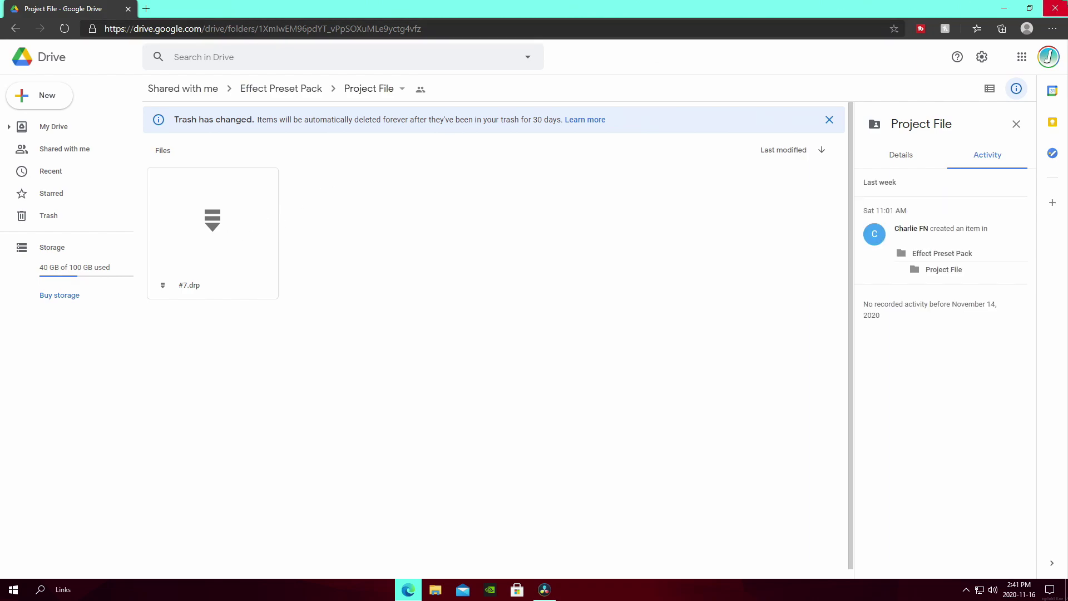
{"action": "left_click", "coordinate": [1054, 8]}
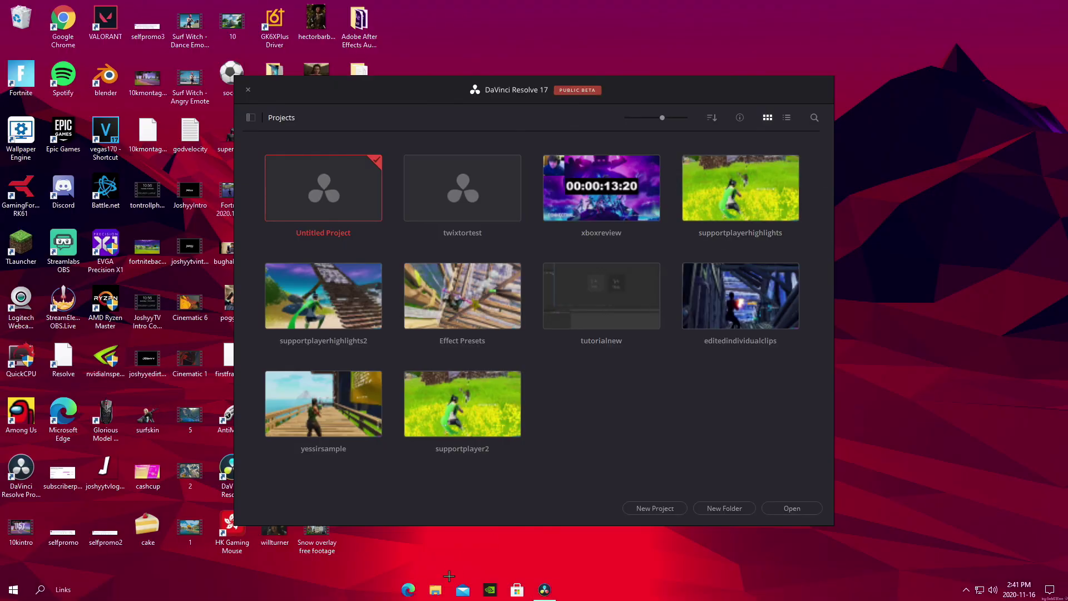
Step: Look through the Desktop folder in File Explorer for the downloaded project file, and close the window
{"action": "key", "text": "super+e"}
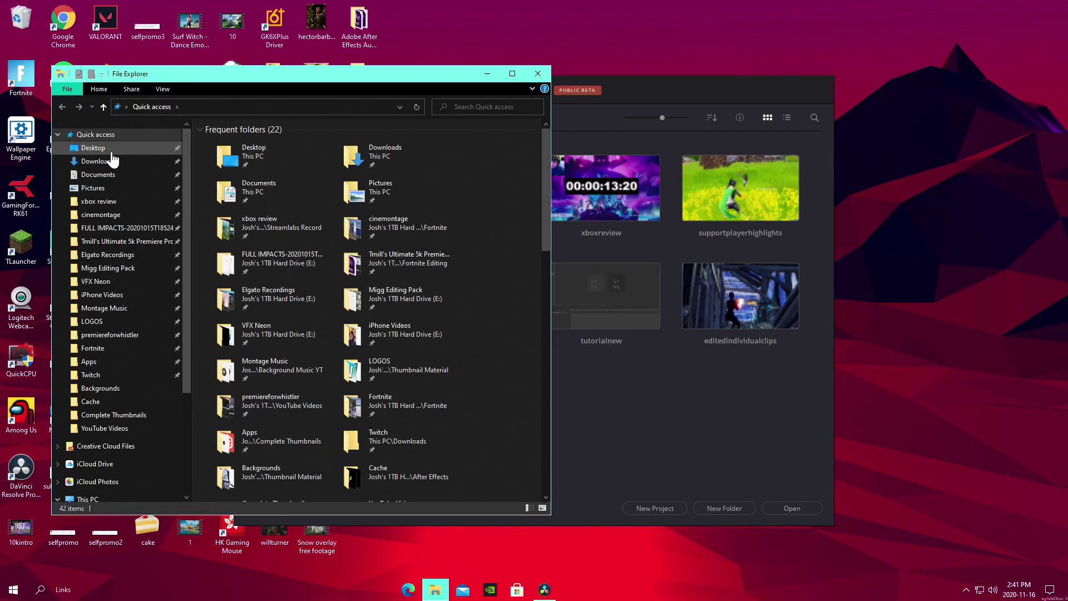
{"action": "left_click", "coordinate": [93, 147]}
{"action": "scroll", "coordinate": [289, 278], "scroll_direction": "down", "scroll_amount": 10}
{"action": "scroll", "coordinate": [278, 389], "scroll_direction": "up", "scroll_amount": 10}
{"action": "scroll", "coordinate": [277, 408], "scroll_direction": "down", "scroll_amount": 10}
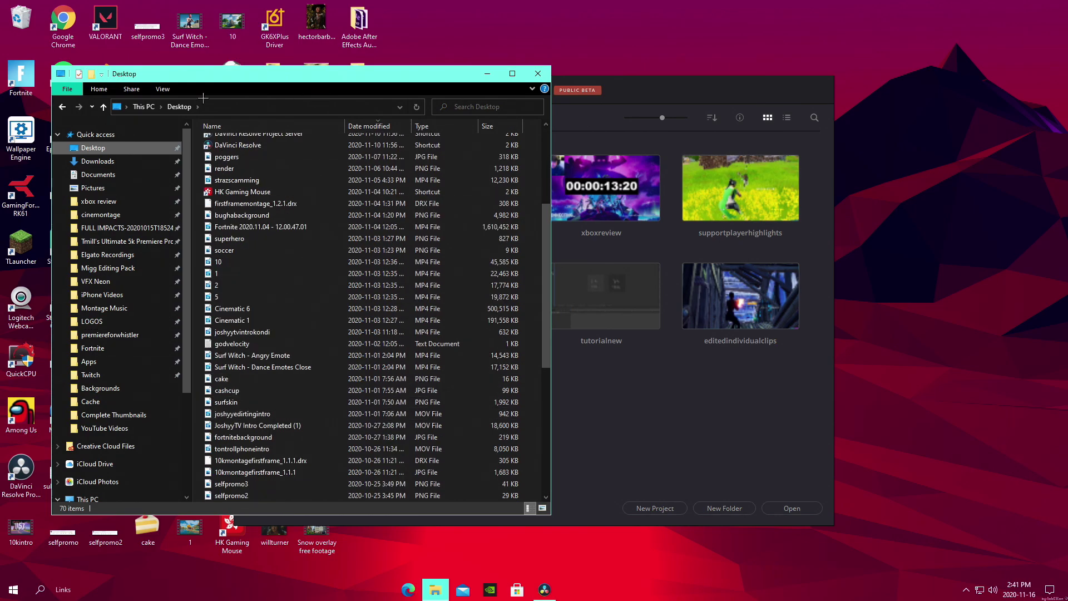
{"action": "left_click", "coordinate": [537, 74]}
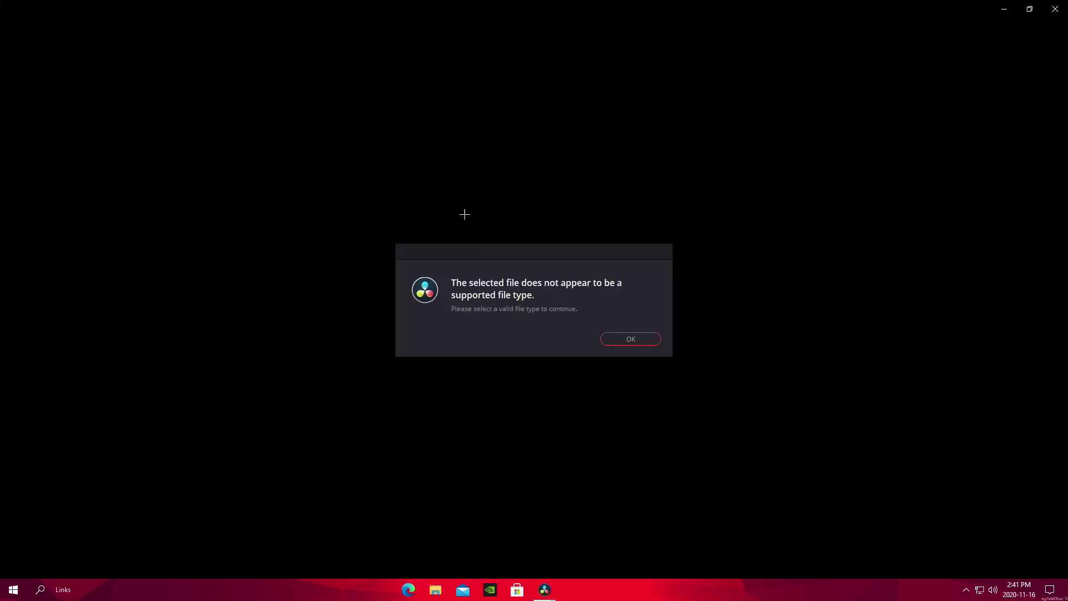
Step: Dismiss the file type message, close the selfpromo image, and open the Effect Presets project in DaVinci Resolve
{"action": "left_click", "coordinate": [636, 339]}
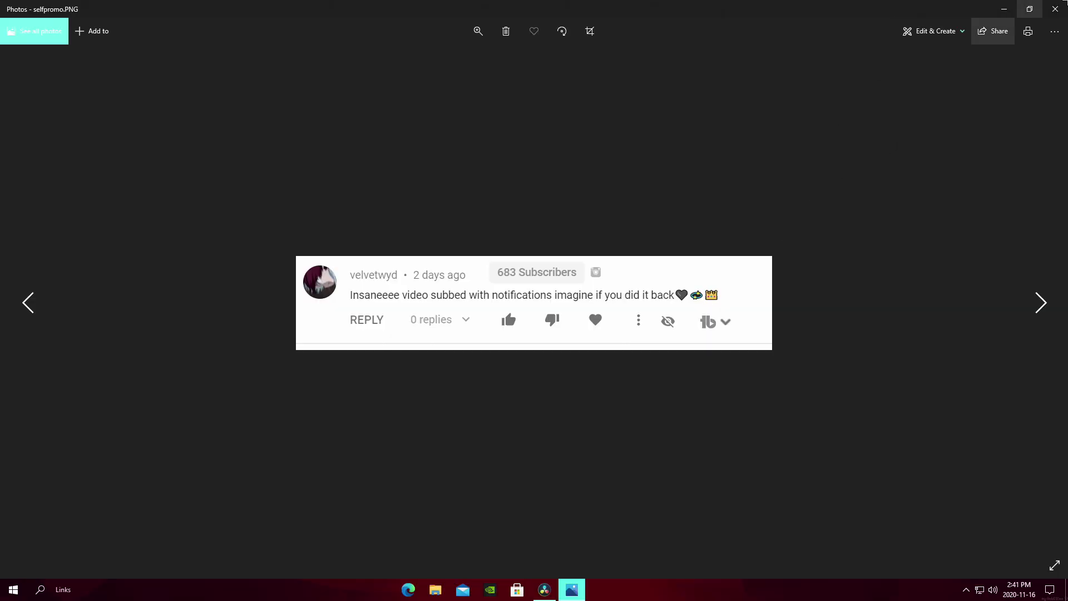
{"action": "left_click", "coordinate": [1055, 9]}
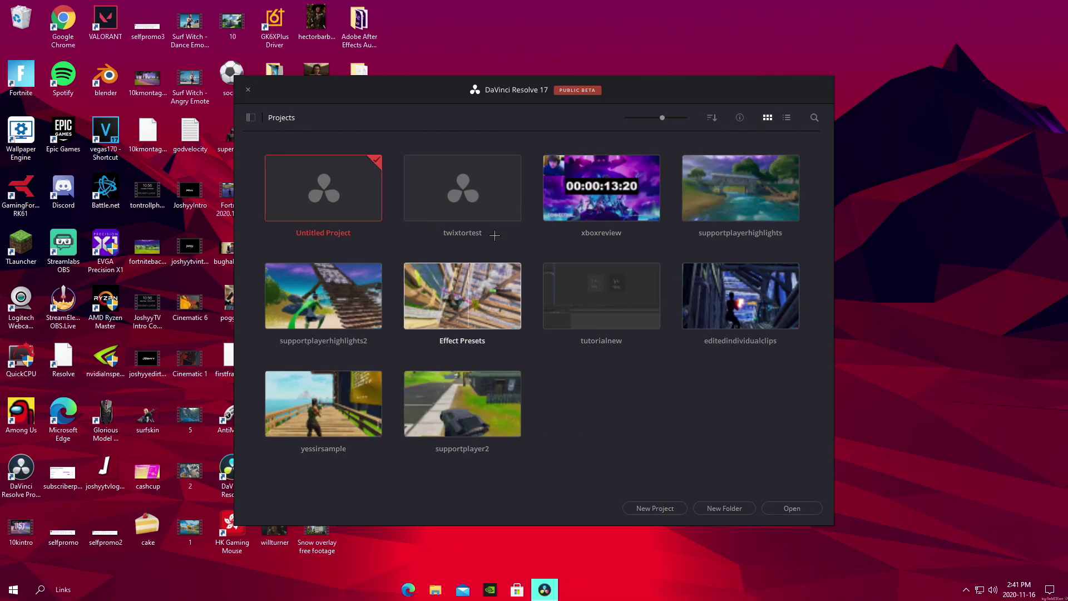
{"action": "double_click", "coordinate": [469, 305]}
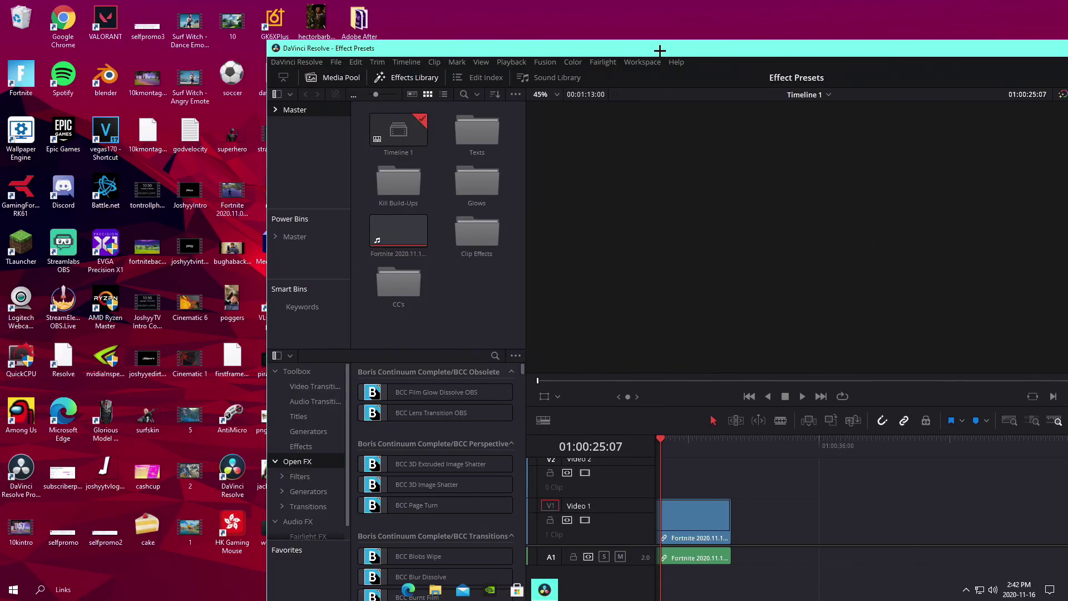
{"action": "left_click_drag", "start_coordinate": [656, 49], "coordinate": [631, 1]}
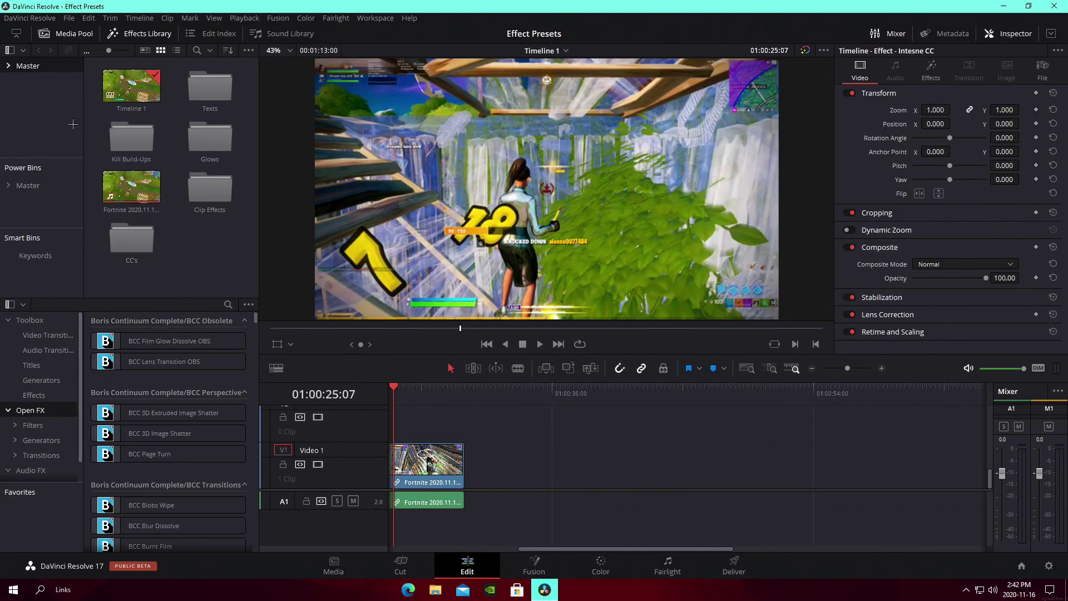
Step: Delete the Fortnite gameplay clip from Timeline 1 and remove it from the media pool
{"action": "right_click", "coordinate": [144, 190]}
{"action": "left_click", "coordinate": [528, 490]}
{"action": "left_click", "coordinate": [423, 461]}
{"action": "scroll", "coordinate": [396, 456], "scroll_direction": "left", "scroll_amount": 2}
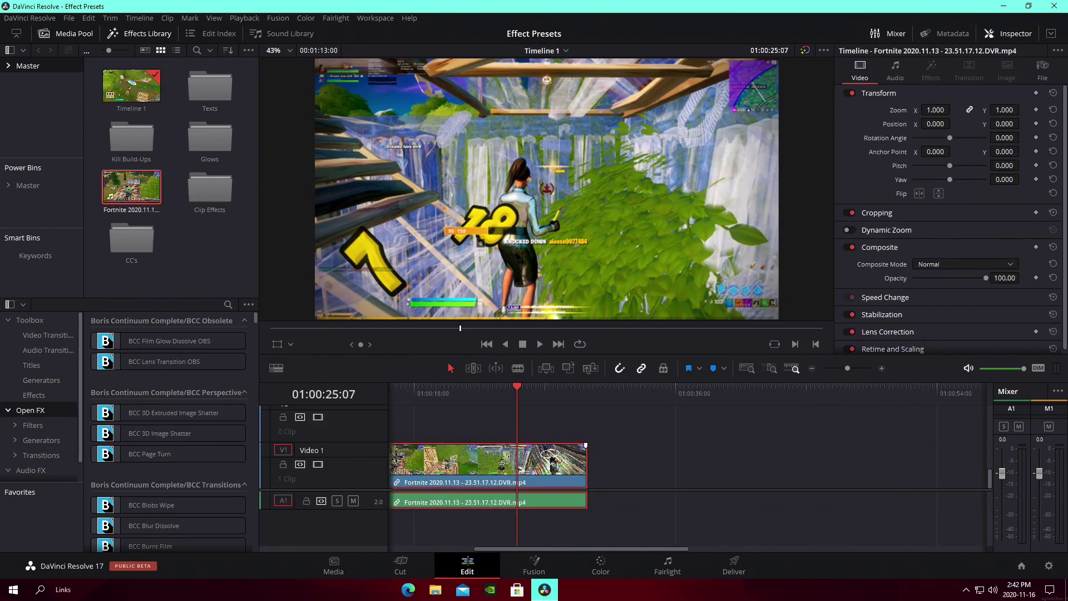
{"action": "key", "text": "Delete"}
{"action": "right_click", "coordinate": [139, 193]}
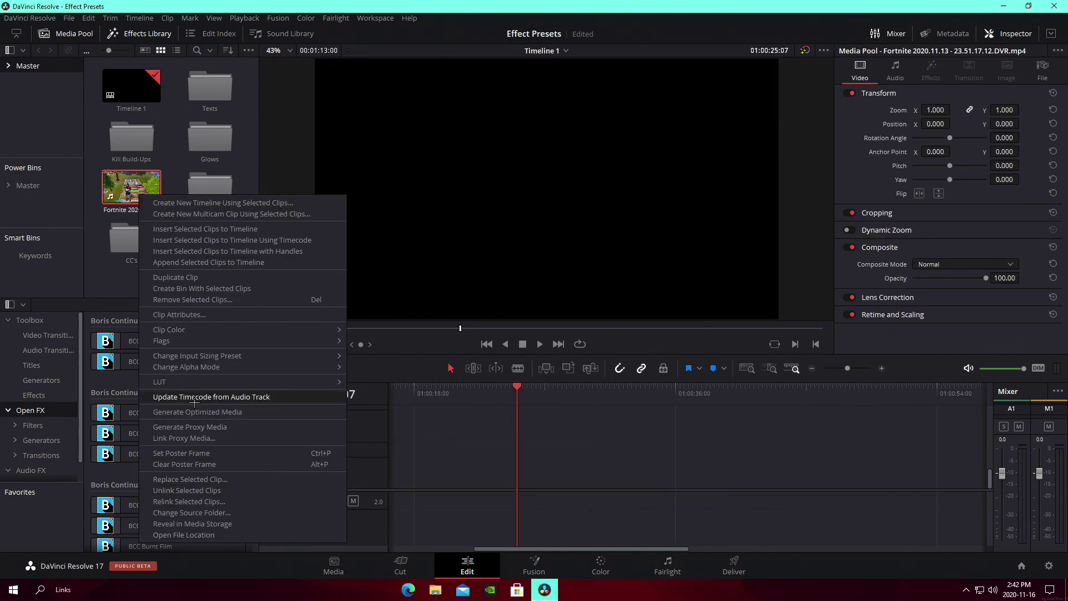
{"action": "left_click", "coordinate": [181, 301]}
Step: Delete Timeline 1 from the media pool
{"action": "right_click", "coordinate": [142, 97]}
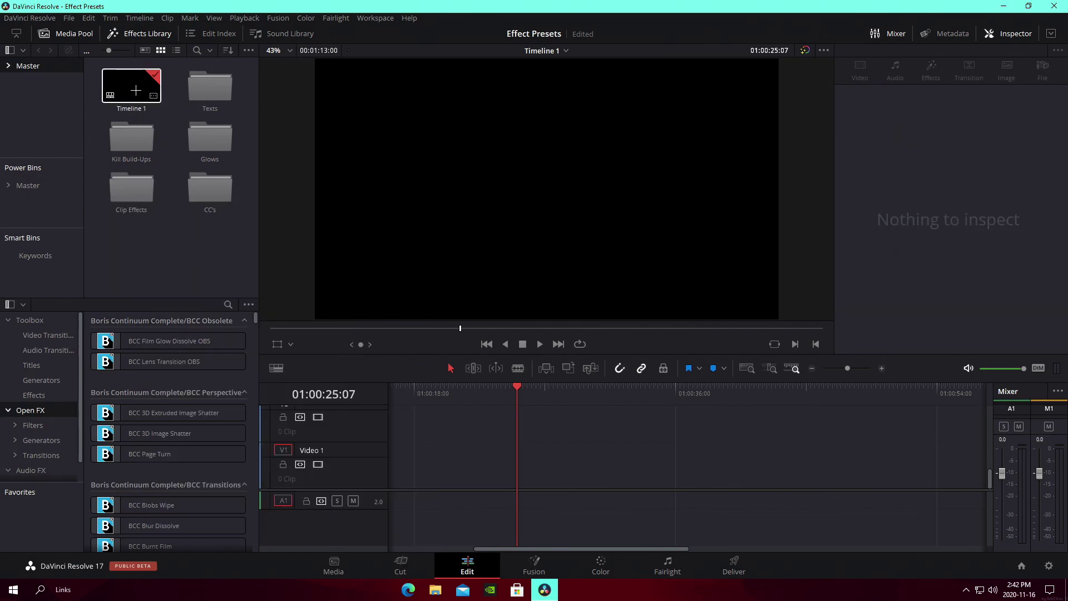
{"action": "left_click", "coordinate": [177, 204]}
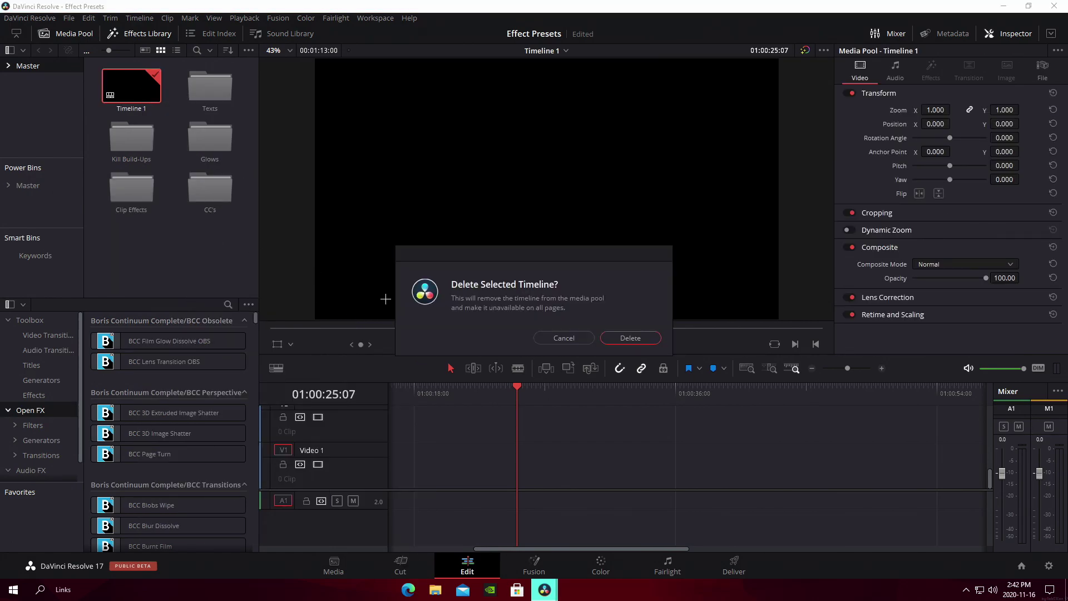
{"action": "left_click", "coordinate": [631, 337]}
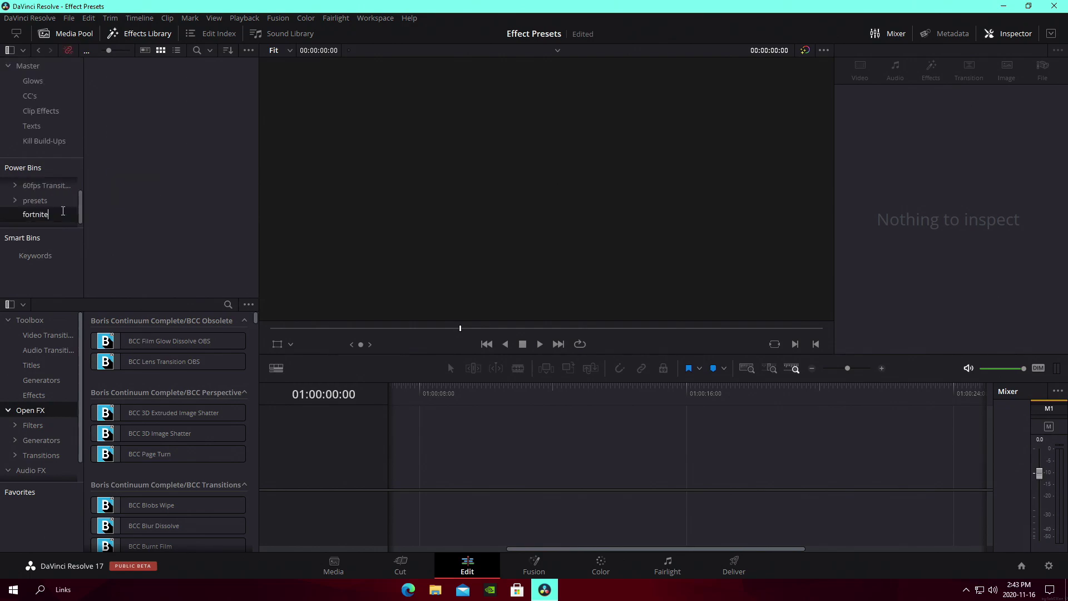
Step: Display the project's Master bin and look inside its Kill Build-Ups bin
{"action": "scroll", "coordinate": [47, 204], "scroll_direction": "up", "scroll_amount": 1}
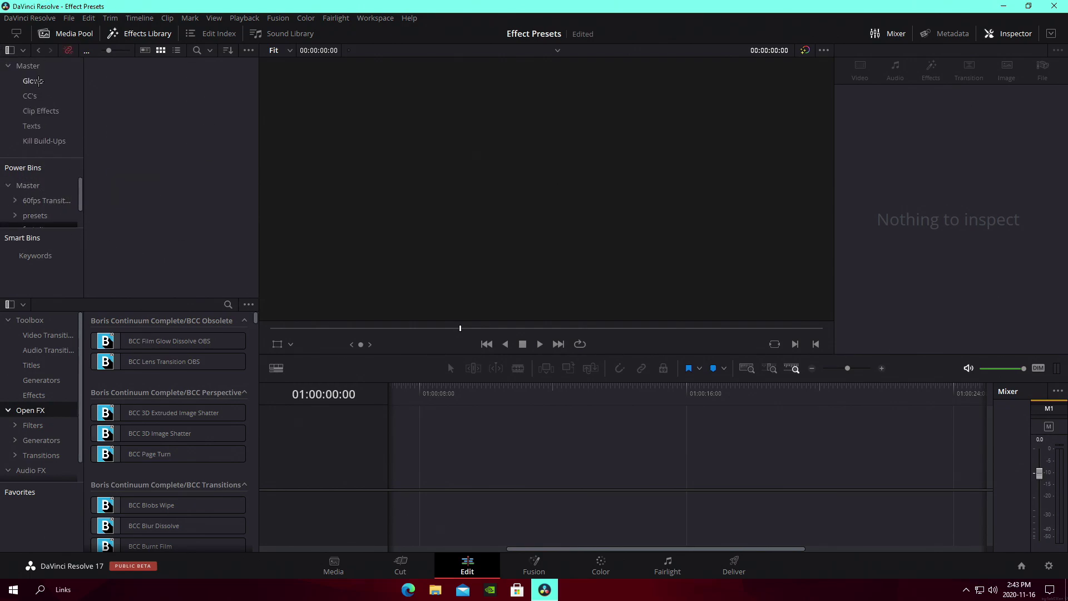
{"action": "left_click", "coordinate": [28, 66]}
{"action": "left_click_drag", "start_coordinate": [216, 210], "coordinate": [192, 209]}
{"action": "left_click", "coordinate": [132, 90]}
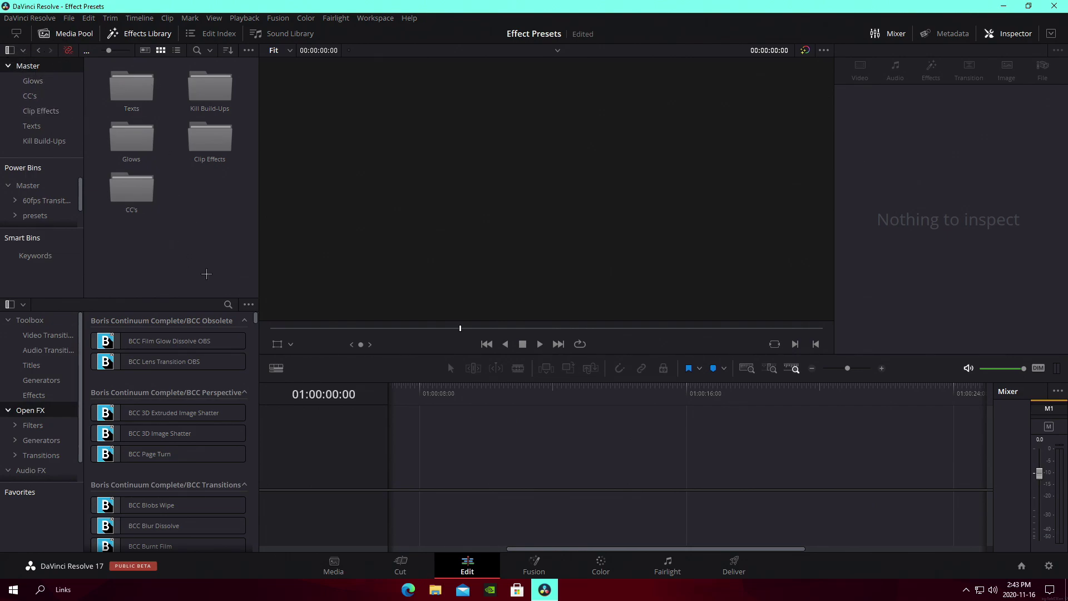
{"action": "left_click_drag", "start_coordinate": [228, 223], "coordinate": [106, 69]}
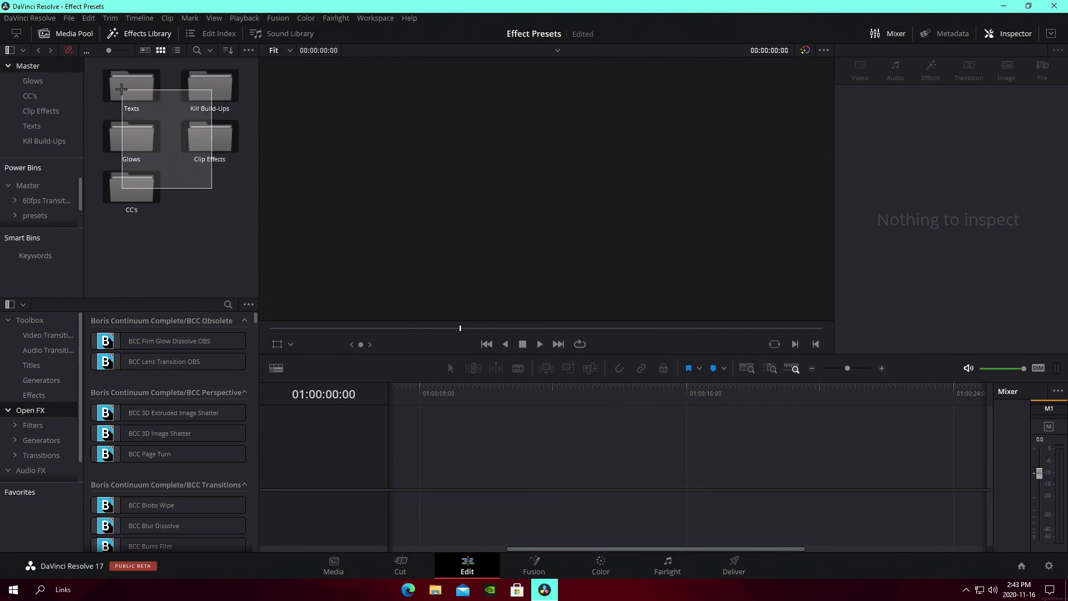
{"action": "double_click", "coordinate": [210, 87]}
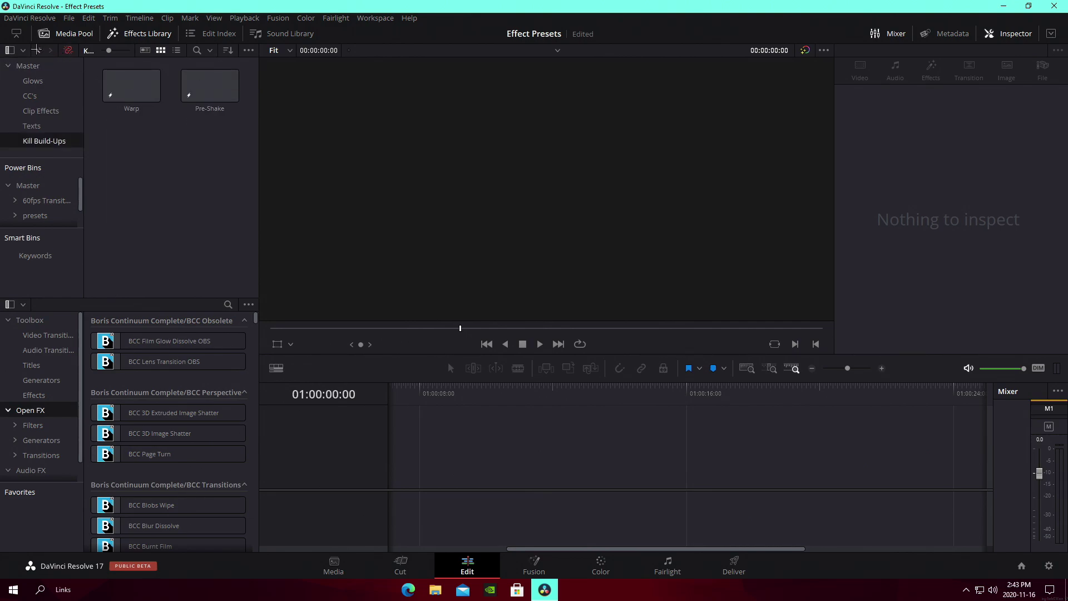
{"action": "left_click", "coordinate": [36, 50]}
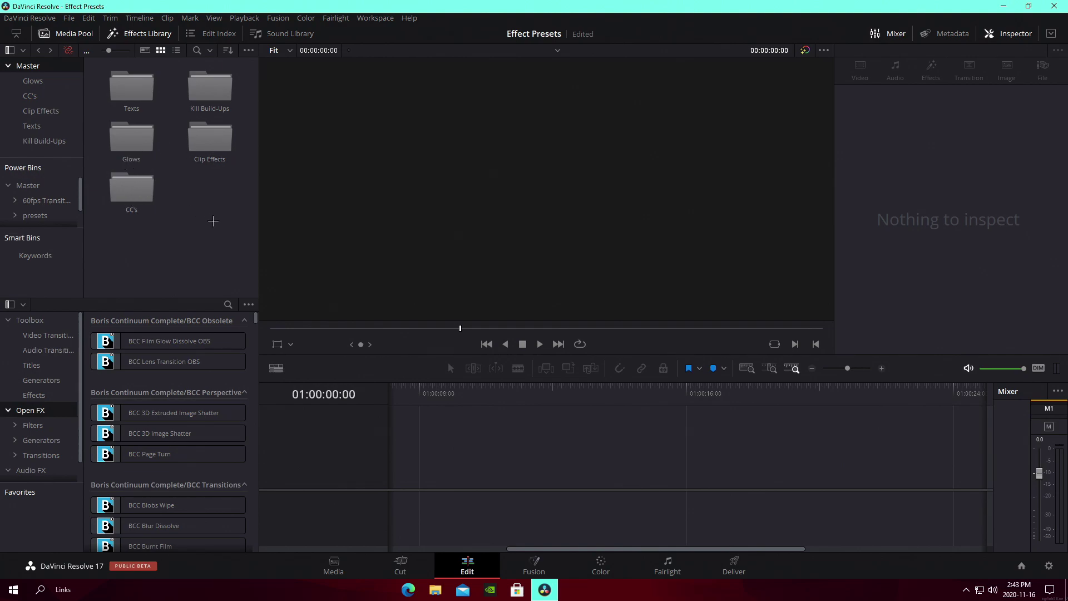
{"action": "mouse_move", "coordinate": [217, 204]}
{"action": "left_mouse_down"}
{"action": "mouse_move", "coordinate": [109, 83]}
{"action": "mouse_move", "coordinate": [206, 208]}
{"action": "left_mouse_up"}
Step: Remove the fortnite bin from the power bins
{"action": "scroll", "coordinate": [44, 216], "scroll_direction": "down", "scroll_amount": 1}
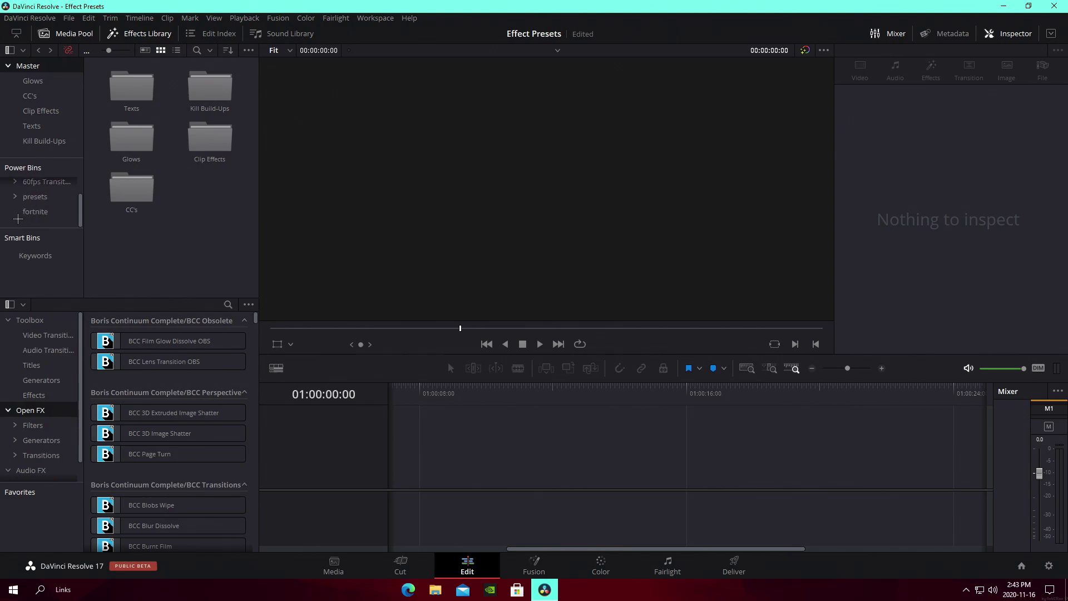
{"action": "right_click", "coordinate": [29, 212]}
{"action": "left_click", "coordinate": [64, 283]}
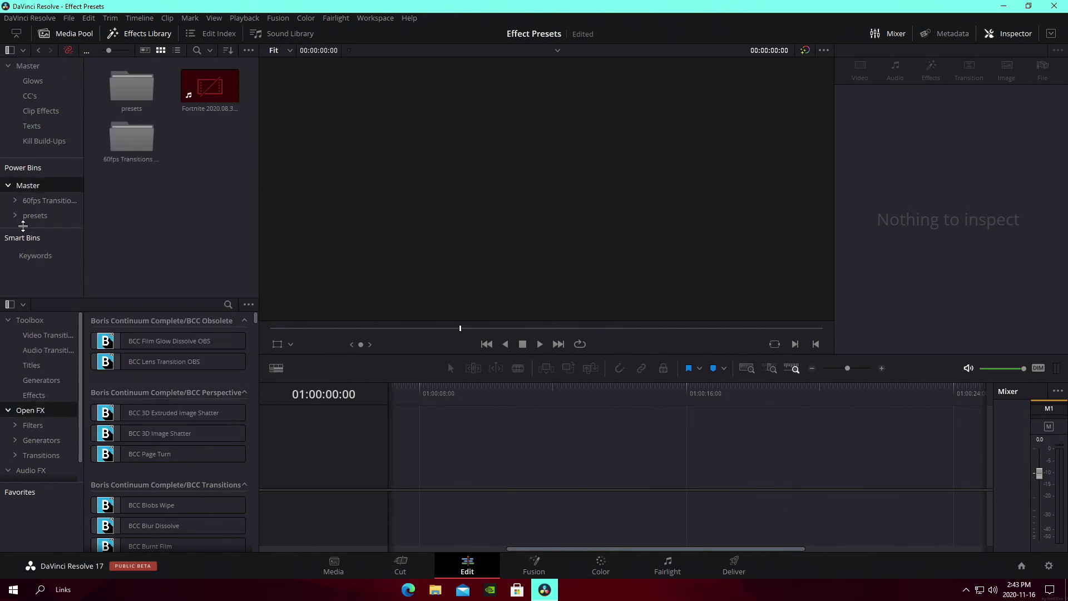
Step: Add a new bin for the Fortnite presets to the Master power bin
{"action": "right_click", "coordinate": [22, 223]}
{"action": "left_click", "coordinate": [36, 233]}
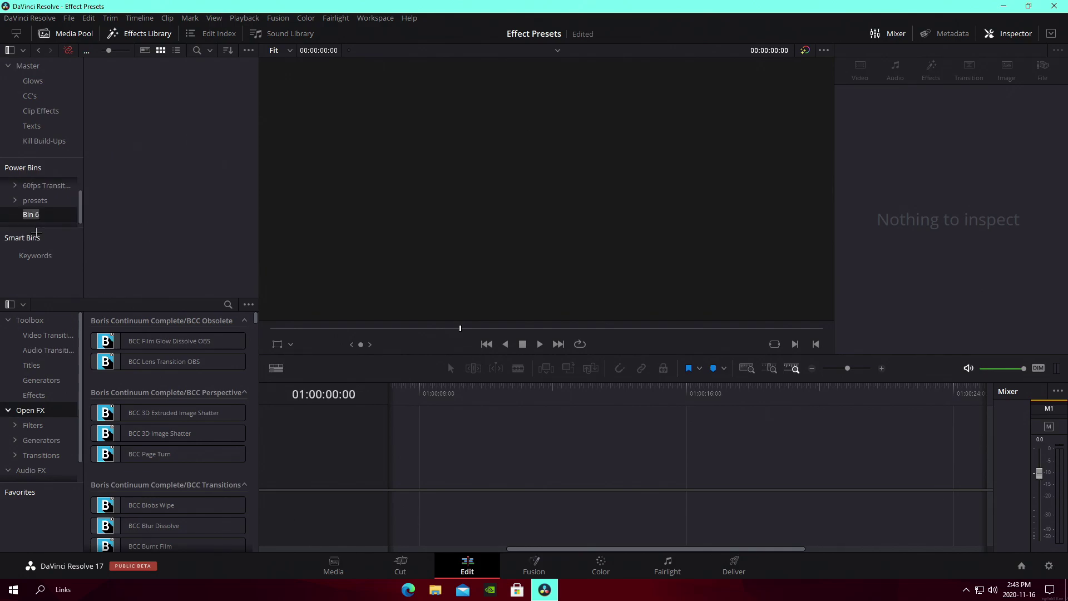
{"action": "type", "text": "fortnite pres..."}
{"action": "key", "text": "Return"}
Step: Copy all preset bins from the project's Master bin into the new Fortnite presets power bin
{"action": "left_click", "coordinate": [27, 65]}
{"action": "left_click_drag", "start_coordinate": [220, 215], "coordinate": [107, 214]}
{"action": "scroll", "coordinate": [24, 178], "scroll_direction": "down", "scroll_amount": 1}
{"action": "left_click_drag", "start_coordinate": [134, 91], "coordinate": [48, 212]}
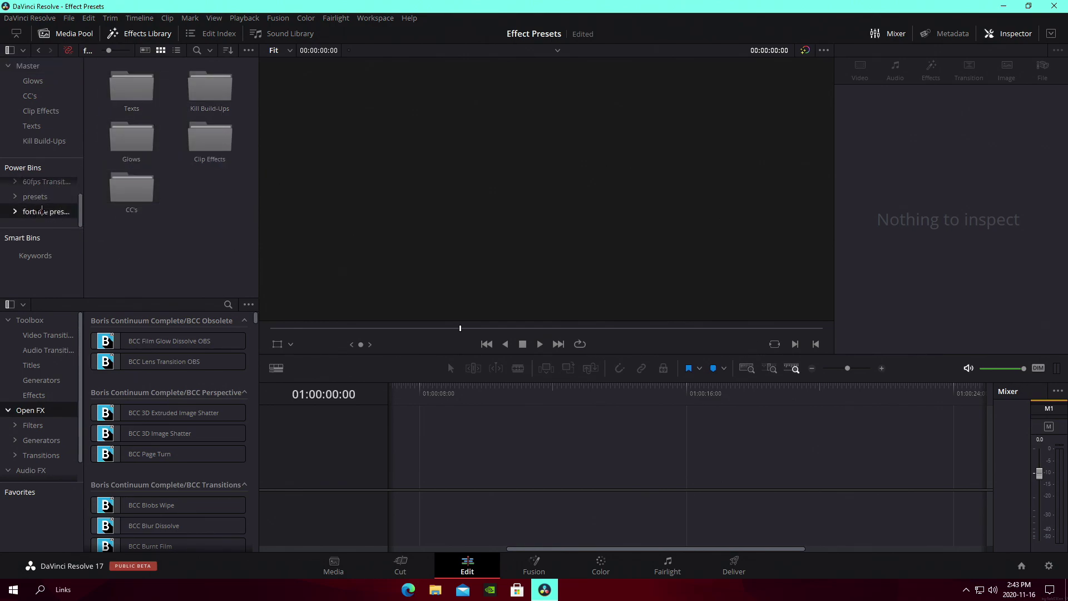
Step: Remove the Fortnite presets bin from the power bins, keeping the existing presets bin
{"action": "left_click_drag", "start_coordinate": [225, 228], "coordinate": [124, 89]}
{"action": "left_click", "coordinate": [229, 217]}
{"action": "left_click", "coordinate": [36, 196]}
{"action": "right_click", "coordinate": [35, 196]}
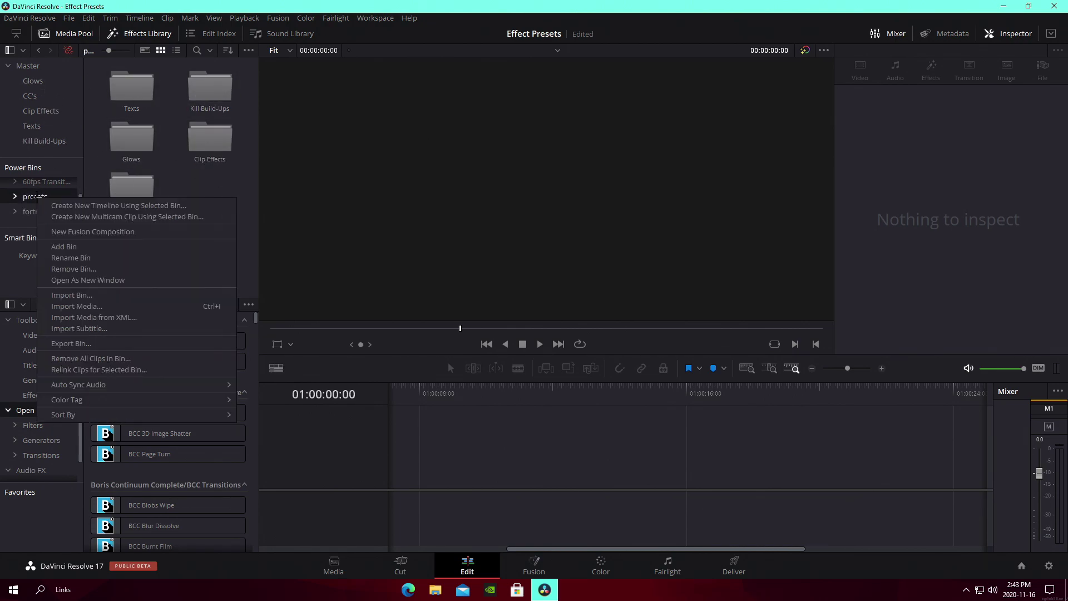
{"action": "right_click", "coordinate": [30, 210]}
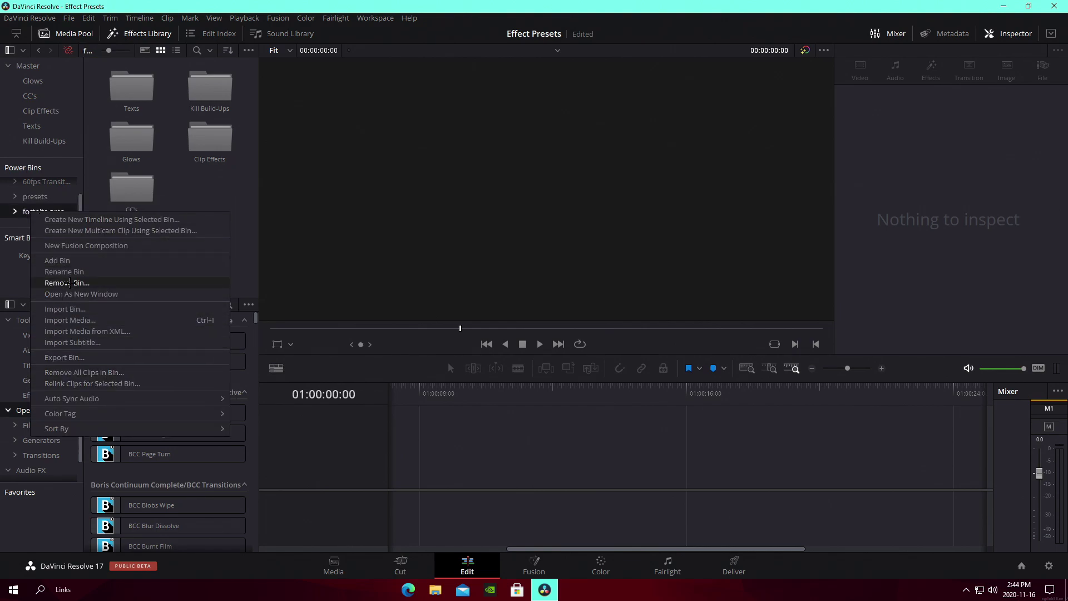
{"action": "left_click", "coordinate": [66, 282]}
{"action": "left_click", "coordinate": [631, 332]}
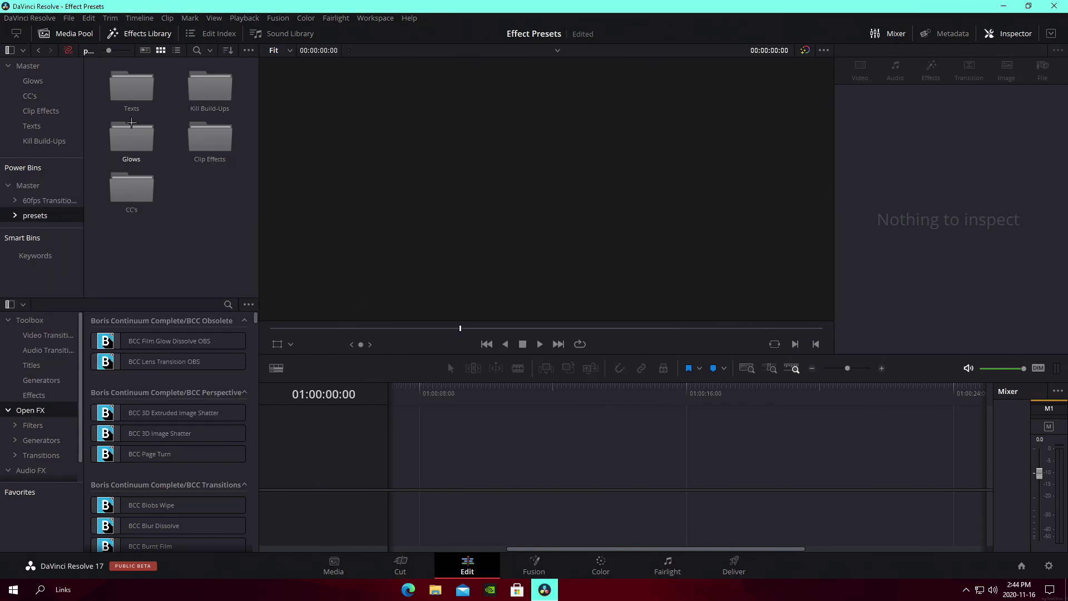
Step: Open the Texts bin inside the presets power bin and check the Show Power Bins view option
{"action": "double_click", "coordinate": [131, 86]}
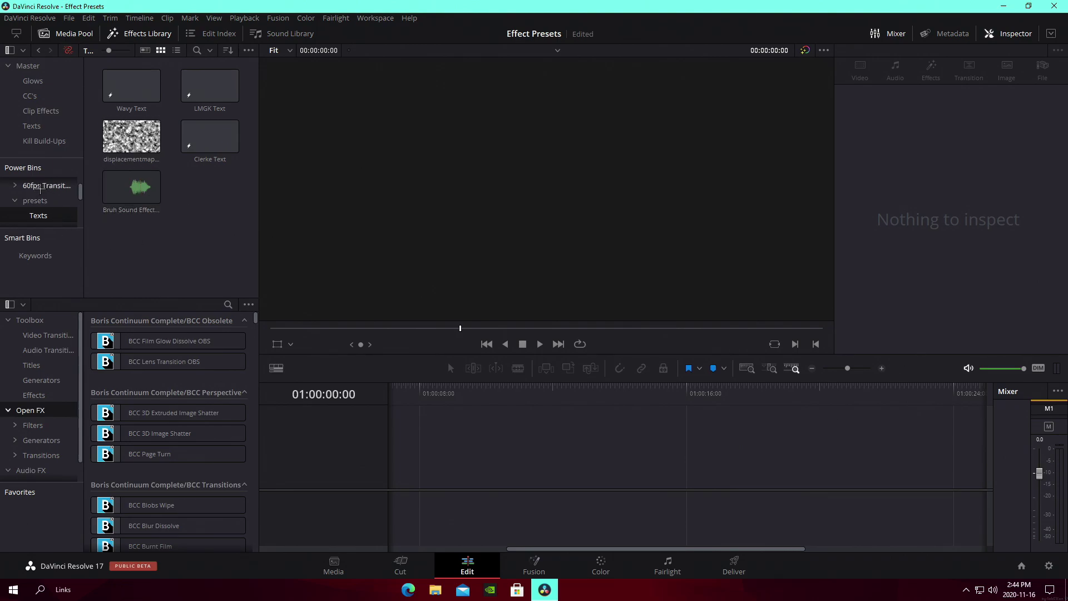
{"action": "scroll", "coordinate": [43, 192], "scroll_direction": "up", "scroll_amount": 1}
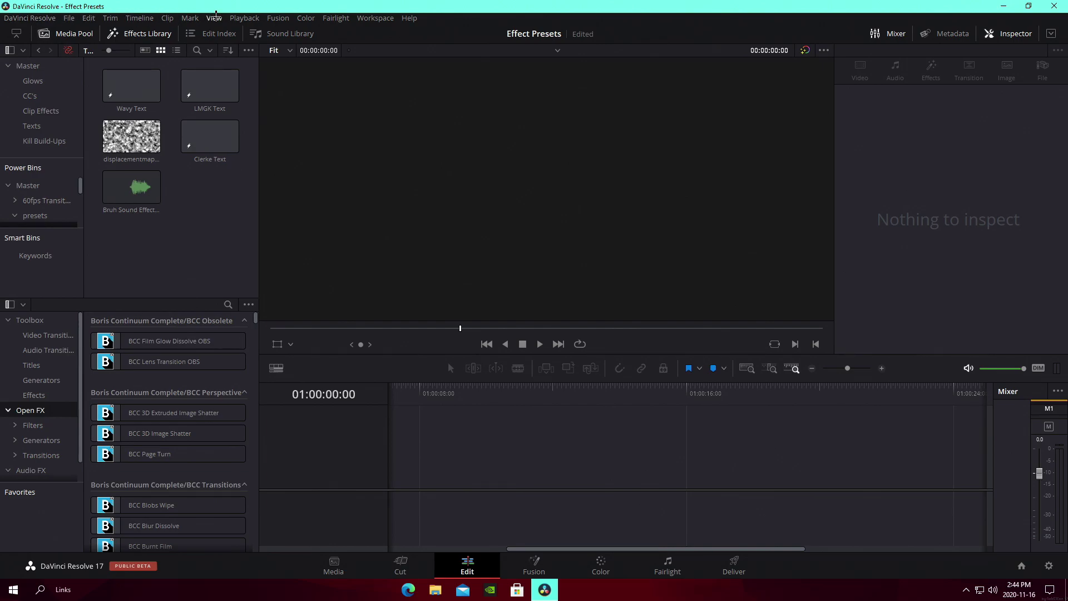
{"action": "left_click", "coordinate": [215, 16]}
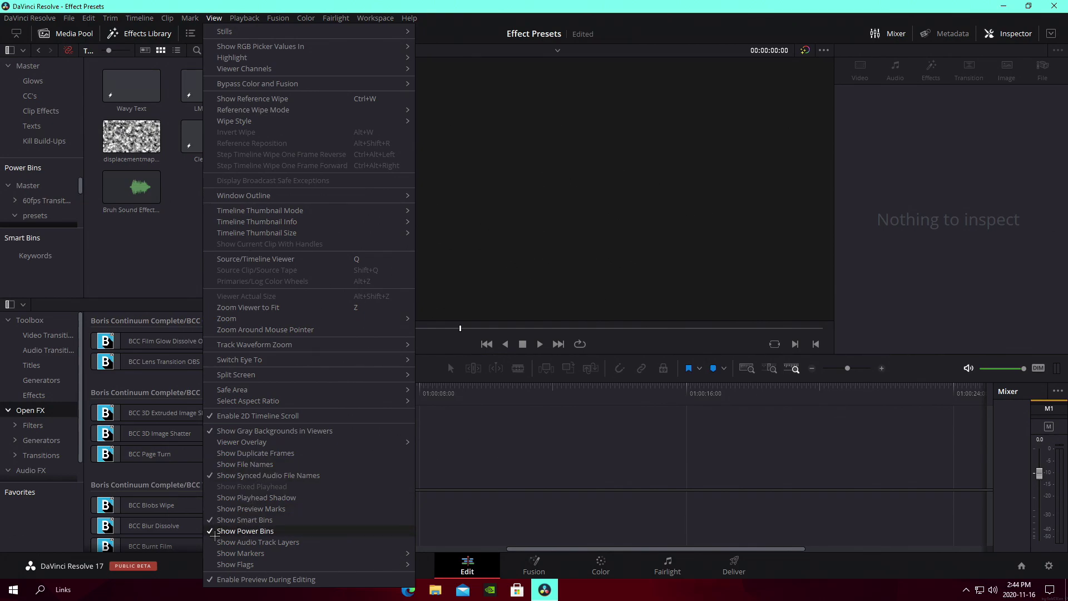
Step: Enlarge the Power Bins list and look through the preset bins inside the presets power bin
{"action": "left_click", "coordinate": [160, 254]}
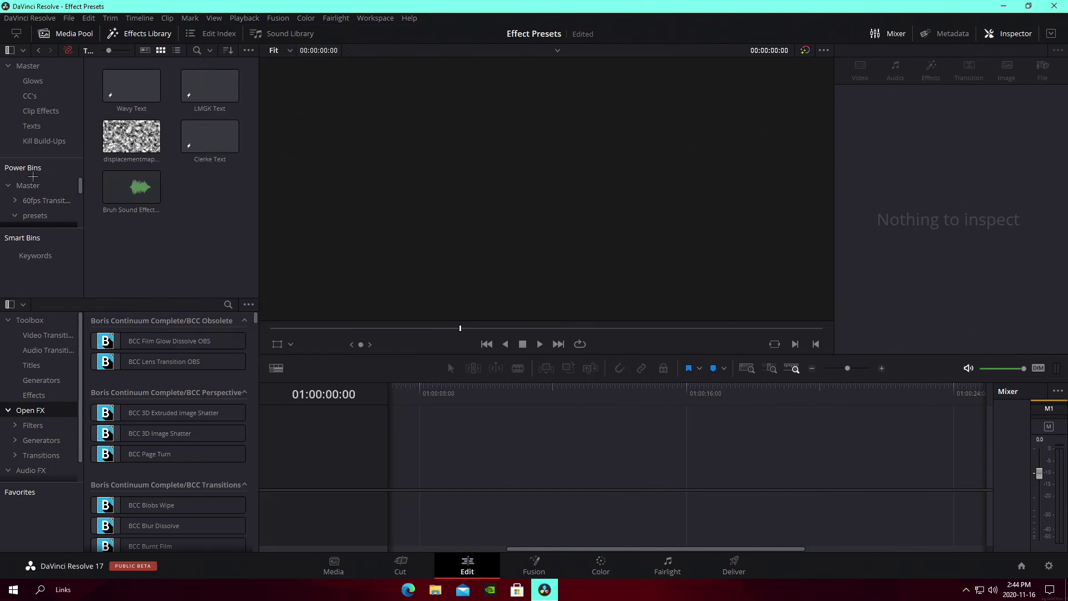
{"action": "left_click_drag", "start_coordinate": [38, 158], "coordinate": [66, 139]}
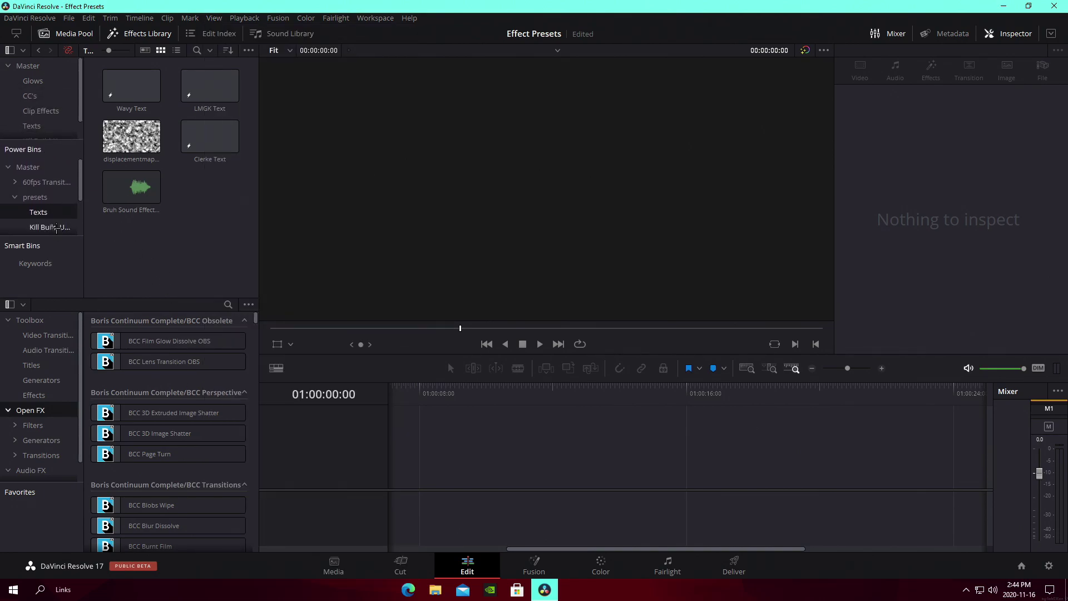
{"action": "scroll", "coordinate": [54, 204], "scroll_direction": "down", "scroll_amount": 3}
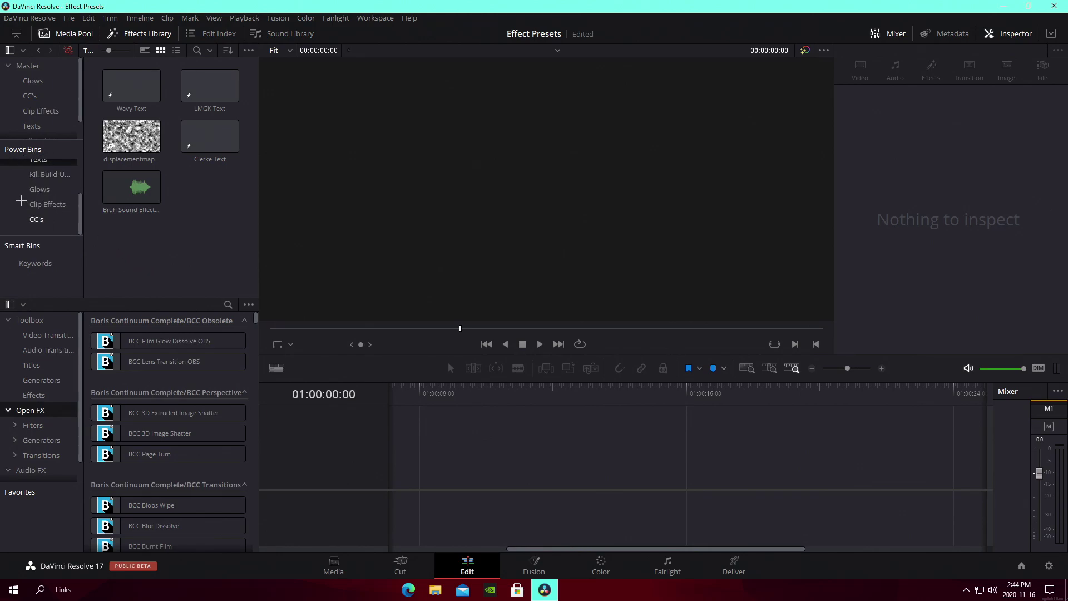
{"action": "scroll", "coordinate": [28, 206], "scroll_direction": "up", "scroll_amount": 3}
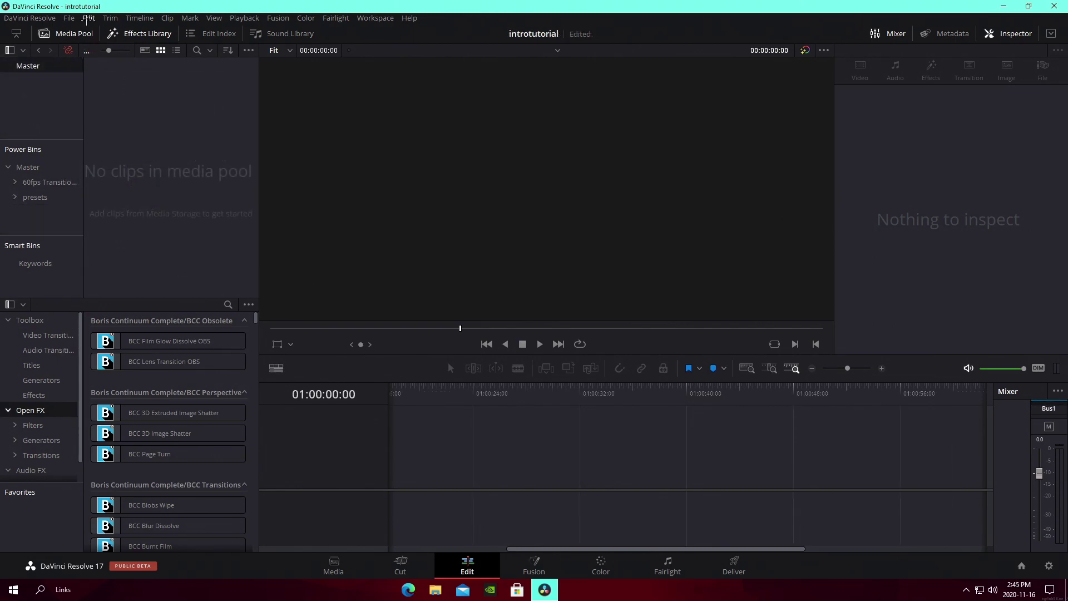
Step: Open the project settings of the introtutorial project and view the available timeline resolutions
{"action": "left_click", "coordinate": [70, 18]}
{"action": "left_click", "coordinate": [106, 232]}
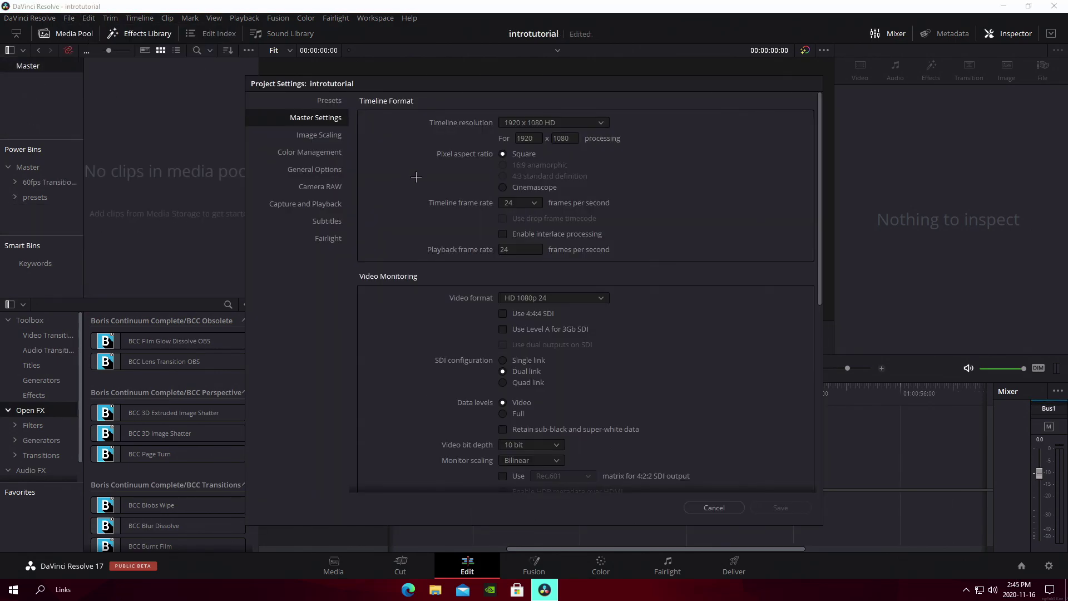
{"action": "left_click", "coordinate": [531, 124]}
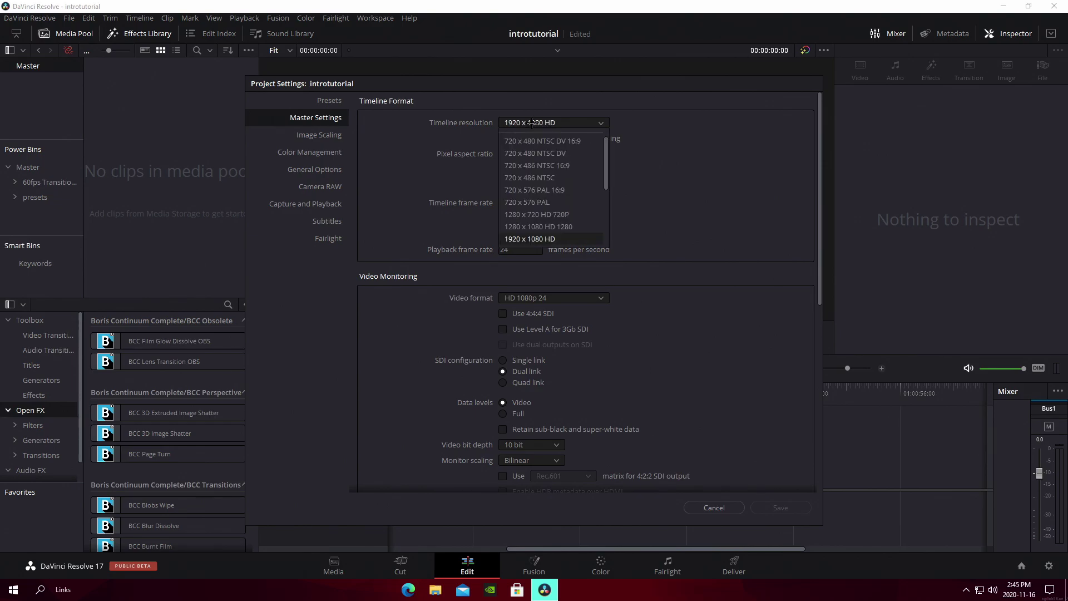
{"action": "left_click", "coordinate": [516, 124]}
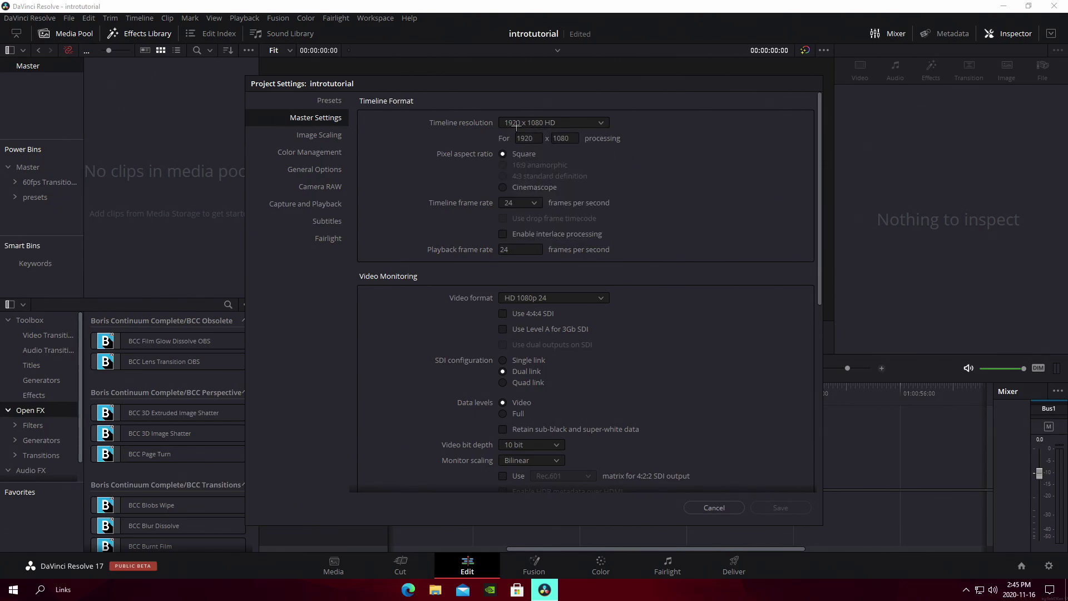
{"action": "left_click", "coordinate": [563, 124]}
{"action": "left_click", "coordinate": [651, 148]}
Step: Try a custom timeline resolution with an editable width
{"action": "left_click", "coordinate": [528, 121]}
{"action": "left_click", "coordinate": [514, 135]}
{"action": "left_click", "coordinate": [512, 134]}
{"action": "left_click_drag", "start_coordinate": [535, 138], "coordinate": [496, 129]}
Step: Set the timeline resolution to 1920 x 1080 HD
{"action": "left_click", "coordinate": [544, 123]}
{"action": "scroll", "coordinate": [545, 178], "scroll_direction": "down", "scroll_amount": 3}
{"action": "scroll", "coordinate": [546, 173], "scroll_direction": "up", "scroll_amount": 3}
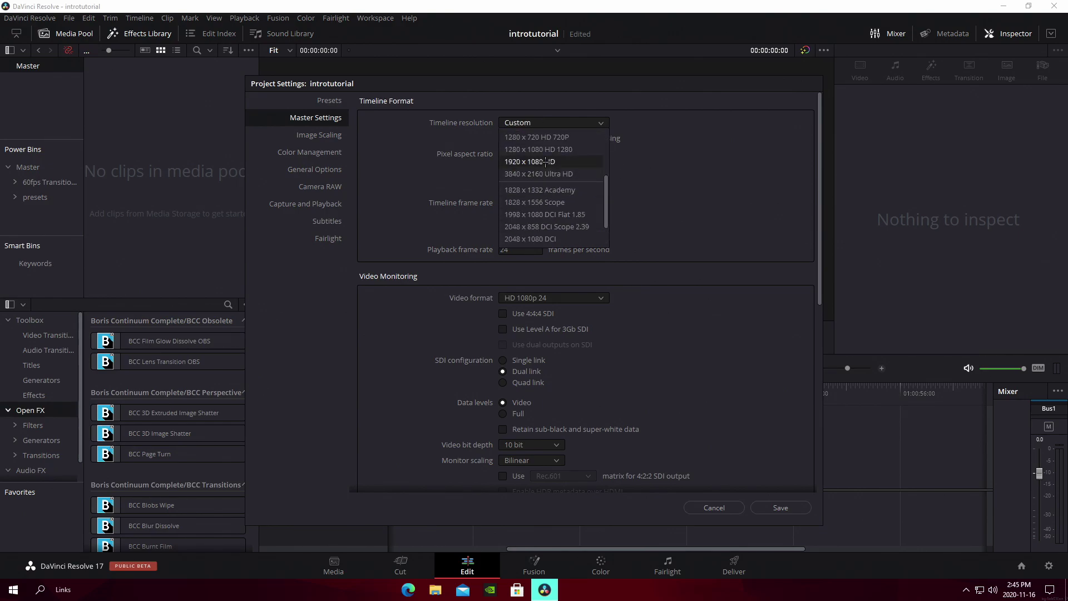
{"action": "left_click", "coordinate": [548, 166]}
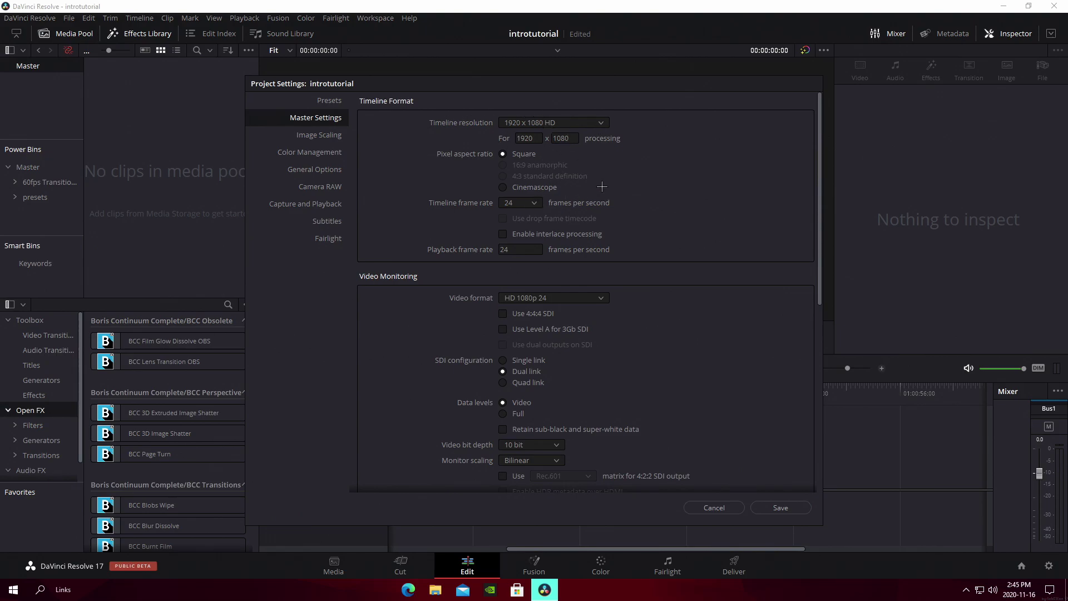
Step: Set both the timeline frame rate and the playback frame rate to 60 frames per second
{"action": "left_click", "coordinate": [533, 203]}
{"action": "scroll", "coordinate": [526, 294], "scroll_direction": "down", "scroll_amount": 1}
{"action": "left_click", "coordinate": [517, 328]}
{"action": "left_click_drag", "start_coordinate": [528, 247], "coordinate": [485, 239]}
{"action": "left_click", "coordinate": [703, 199]}
Step: Set the video monitoring format to HD 720p 60
{"action": "scroll", "coordinate": [552, 399], "scroll_direction": "down", "scroll_amount": 1}
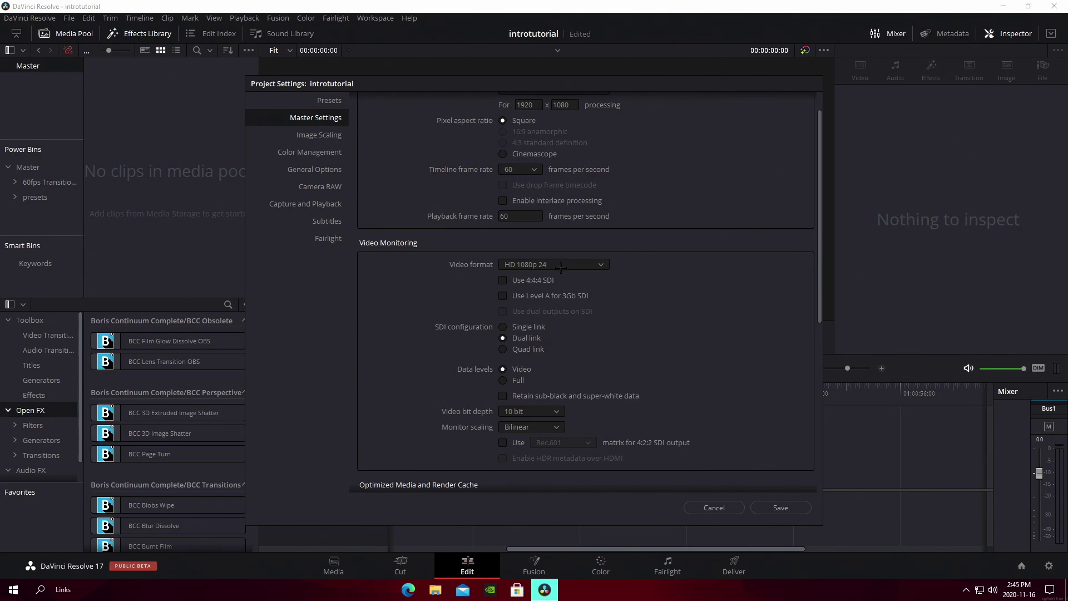
{"action": "left_click", "coordinate": [560, 265]}
{"action": "scroll", "coordinate": [556, 354], "scroll_direction": "down", "scroll_amount": 2}
{"action": "left_click", "coordinate": [551, 327]}
{"action": "scroll", "coordinate": [609, 386], "scroll_direction": "down", "scroll_amount": 2}
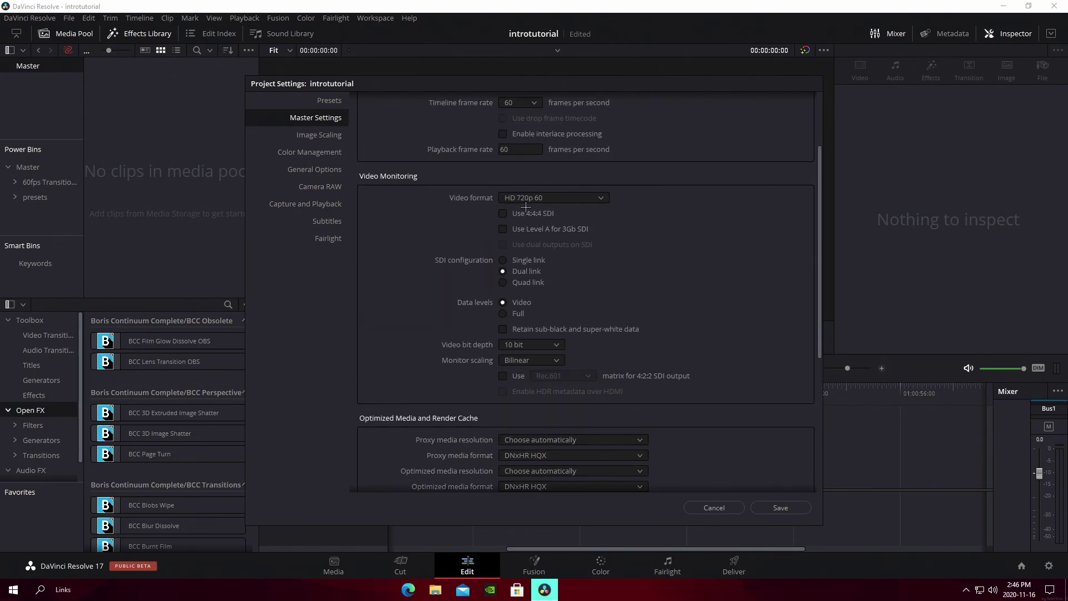
Step: Choose the retime process under Frame Interpolation and save the project settings
{"action": "scroll", "coordinate": [592, 258], "scroll_direction": "down", "scroll_amount": 3}
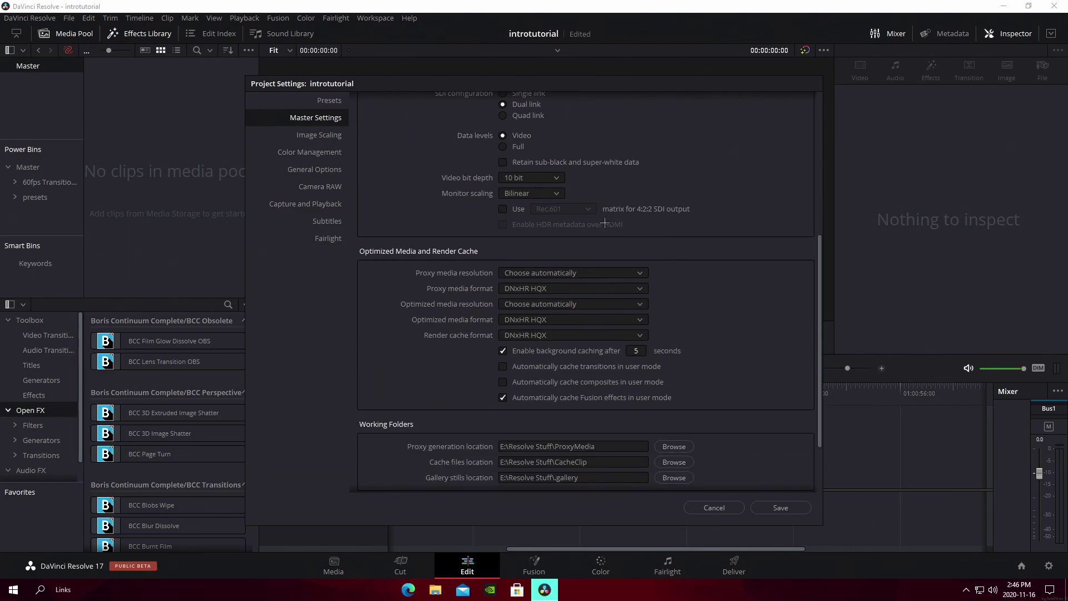
{"action": "scroll", "coordinate": [640, 256], "scroll_direction": "down", "scroll_amount": 2}
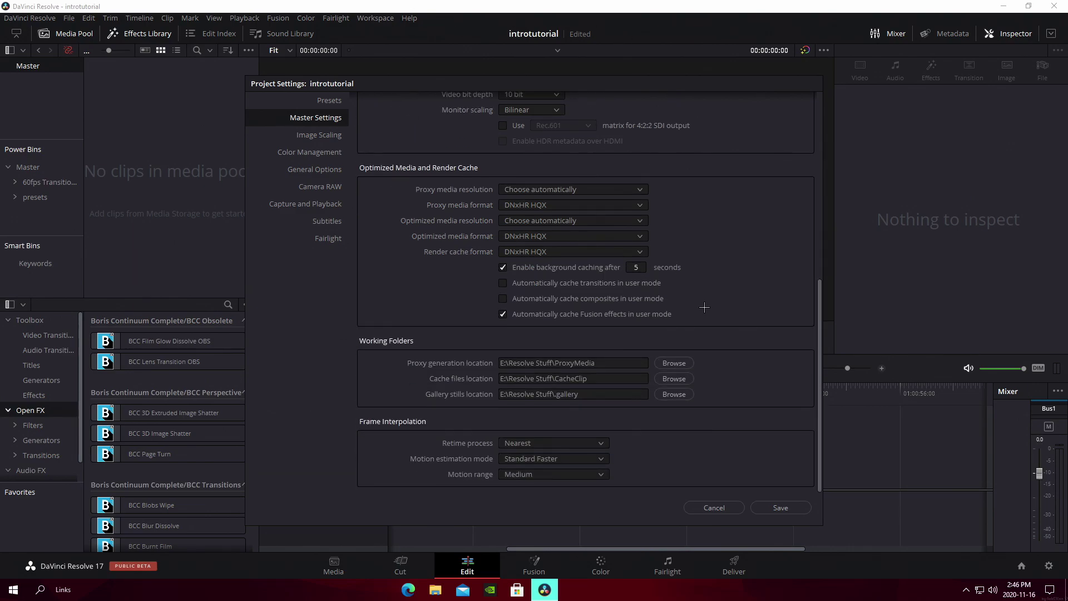
{"action": "left_click", "coordinate": [520, 445]}
{"action": "left_click", "coordinate": [537, 481]}
{"action": "left_click", "coordinate": [779, 507]}
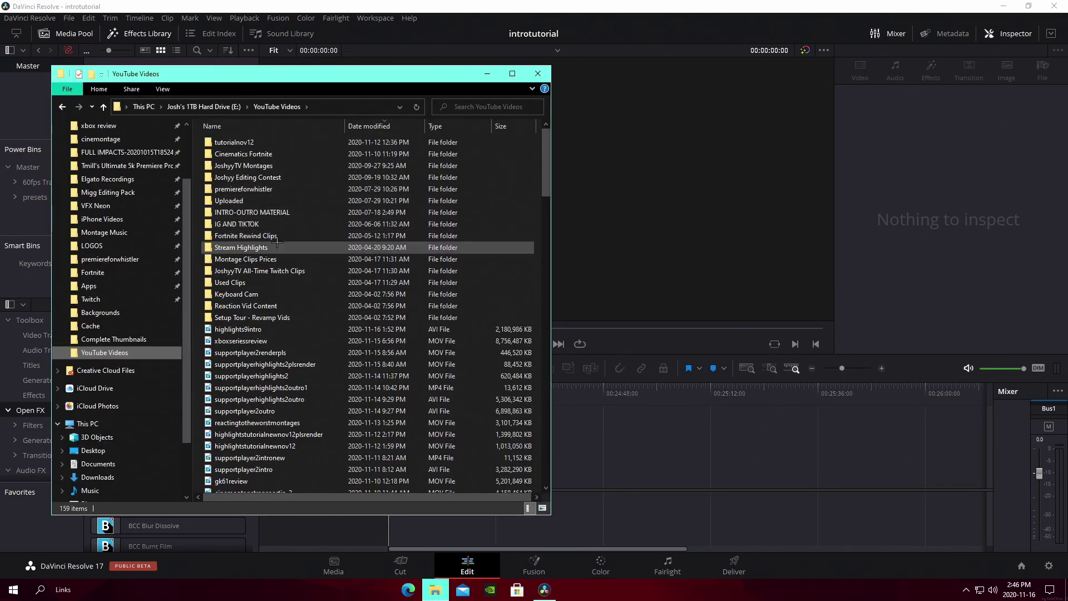
Step: In File Explorer, open the Highlights folder inside the Cinematics Fortnite folder
{"action": "double_click", "coordinate": [238, 154]}
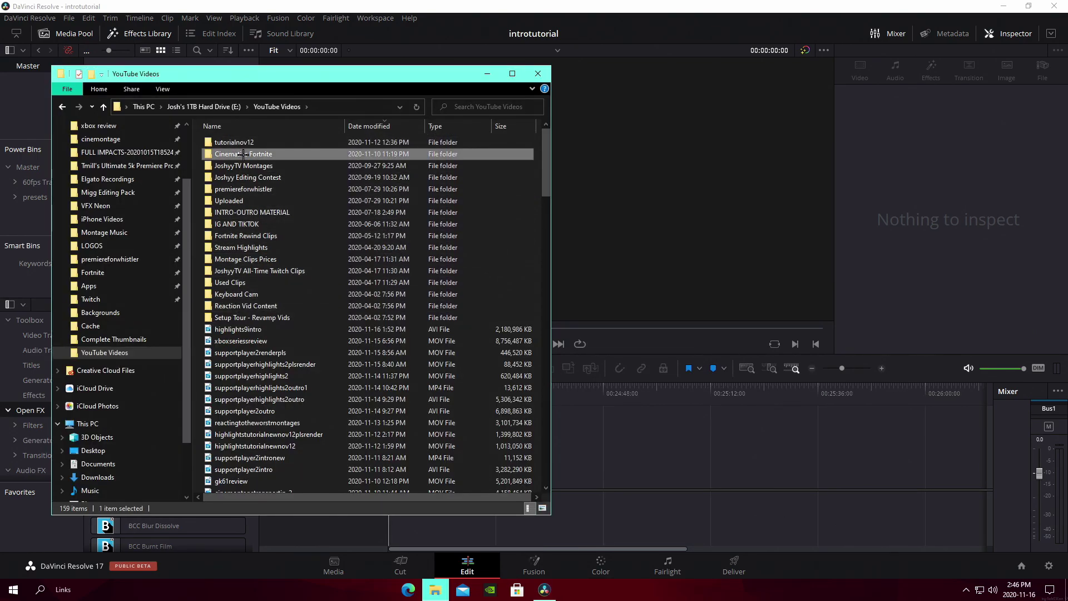
{"action": "scroll", "coordinate": [284, 323], "scroll_direction": "down", "scroll_amount": 15}
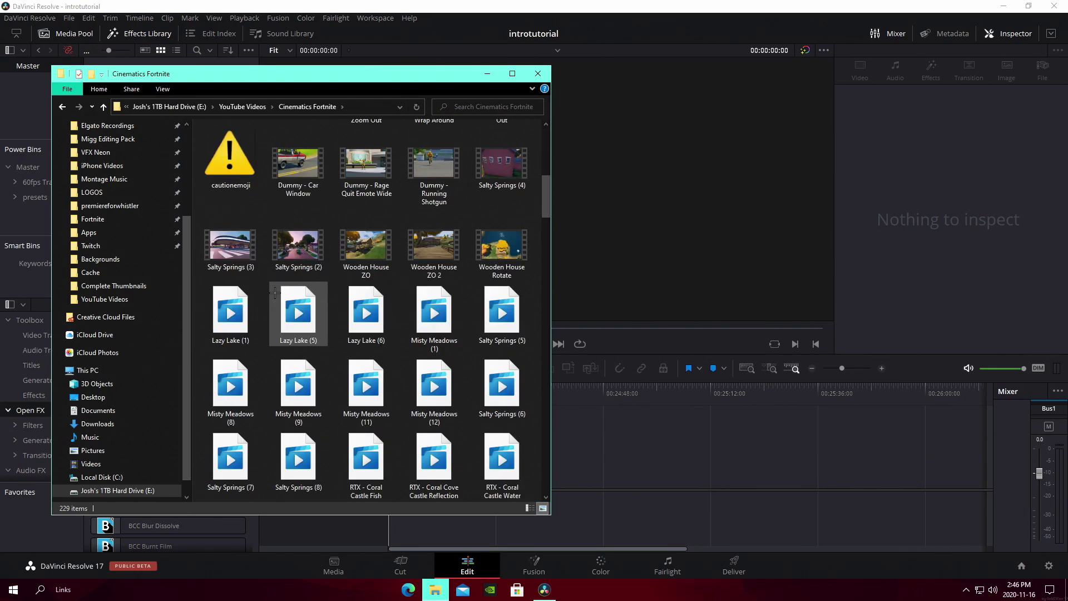
{"action": "scroll", "coordinate": [283, 323], "scroll_direction": "up", "scroll_amount": 10}
{"action": "double_click", "coordinate": [366, 436]}
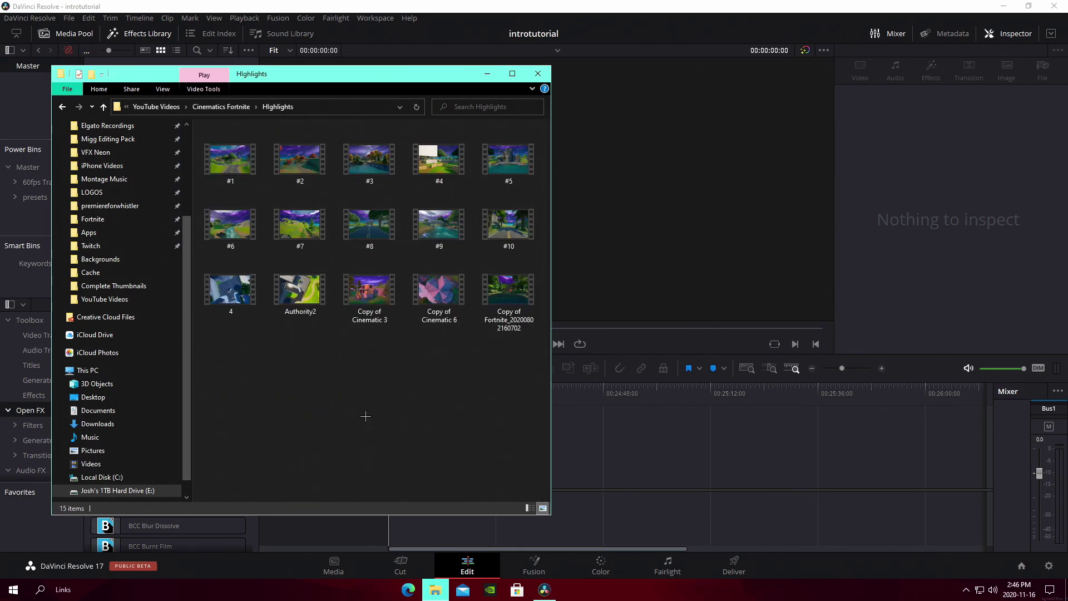
Step: Import the clips #1, #2 and #3 from the Highlights folder into the media pool and close the folder window
{"action": "left_click_drag", "start_coordinate": [489, 364], "coordinate": [362, 389]}
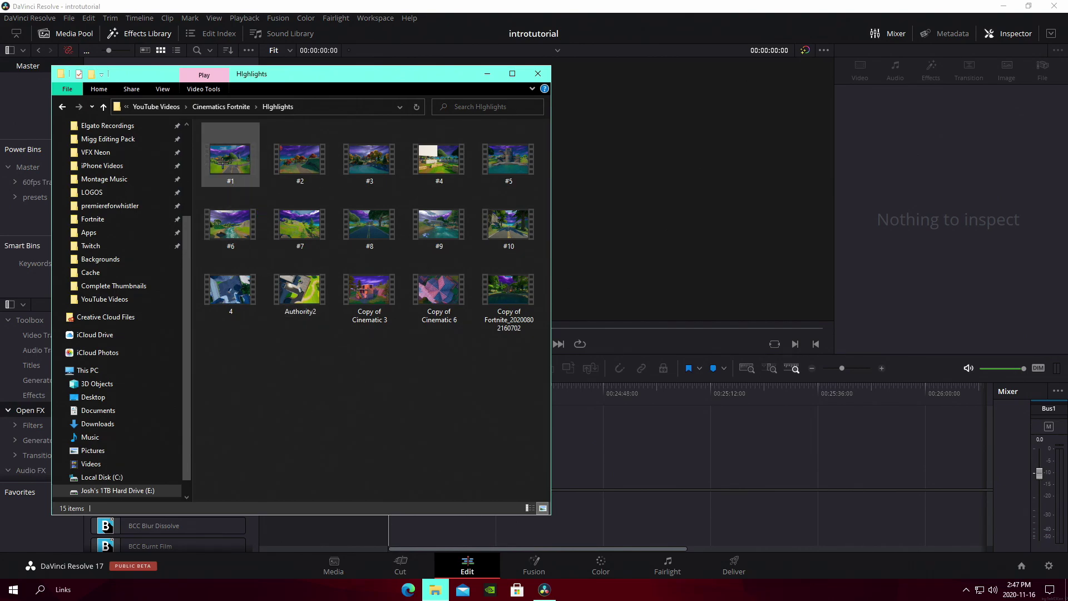
{"action": "left_click_drag", "start_coordinate": [199, 168], "coordinate": [356, 134]}
{"action": "left_click_drag", "start_coordinate": [324, 66], "coordinate": [698, 80]}
{"action": "left_click_drag", "start_coordinate": [604, 169], "coordinate": [165, 167]}
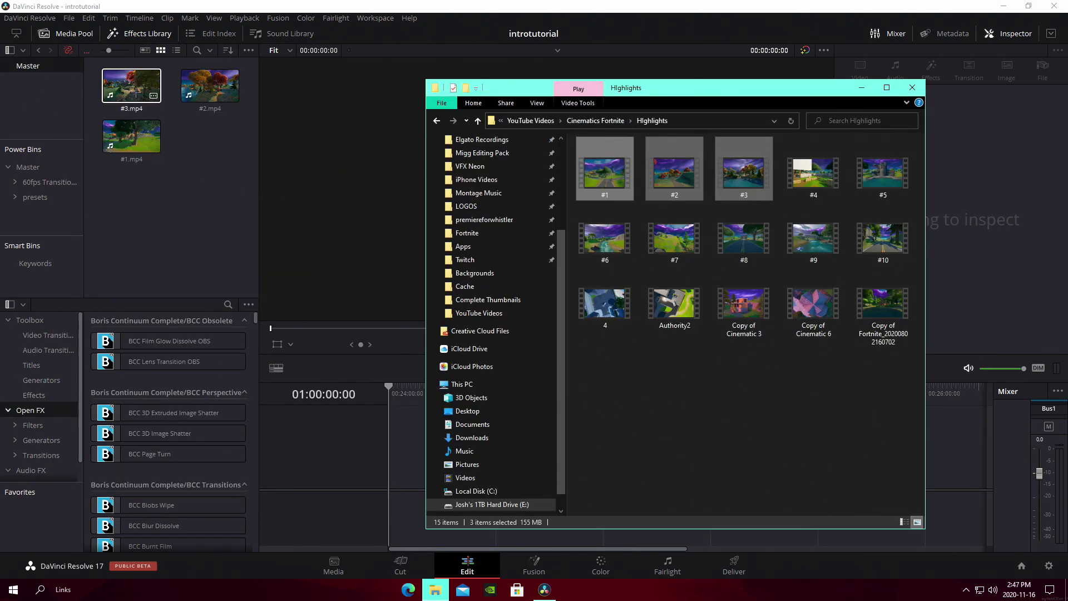
{"action": "left_click", "coordinate": [912, 87]}
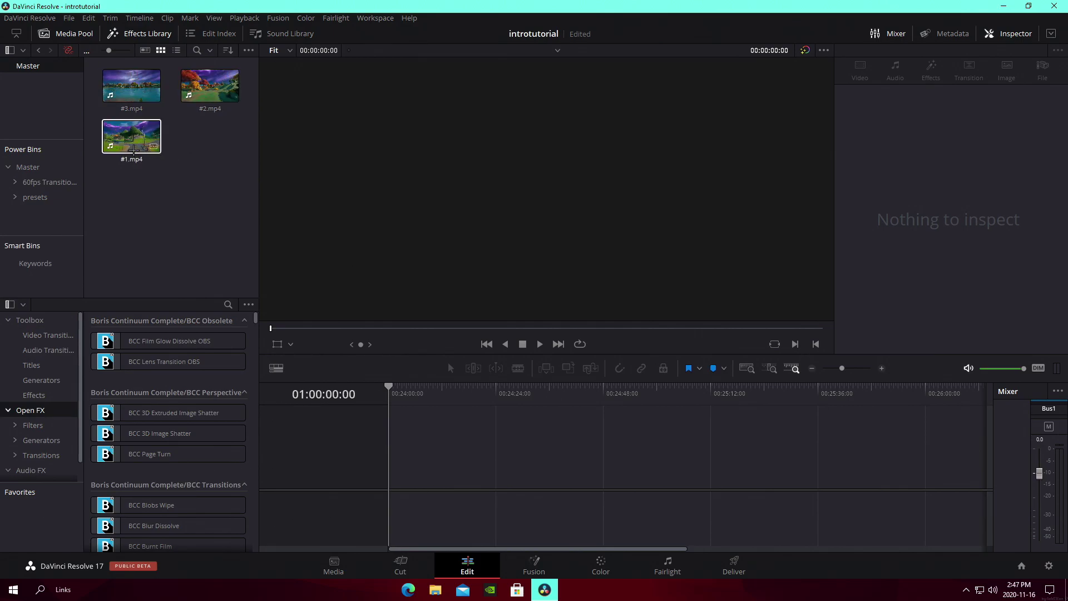
Step: Place the #1.mp4 clip at the start of the empty timeline
{"action": "left_click", "coordinate": [142, 139]}
{"action": "left_click", "coordinate": [152, 171]}
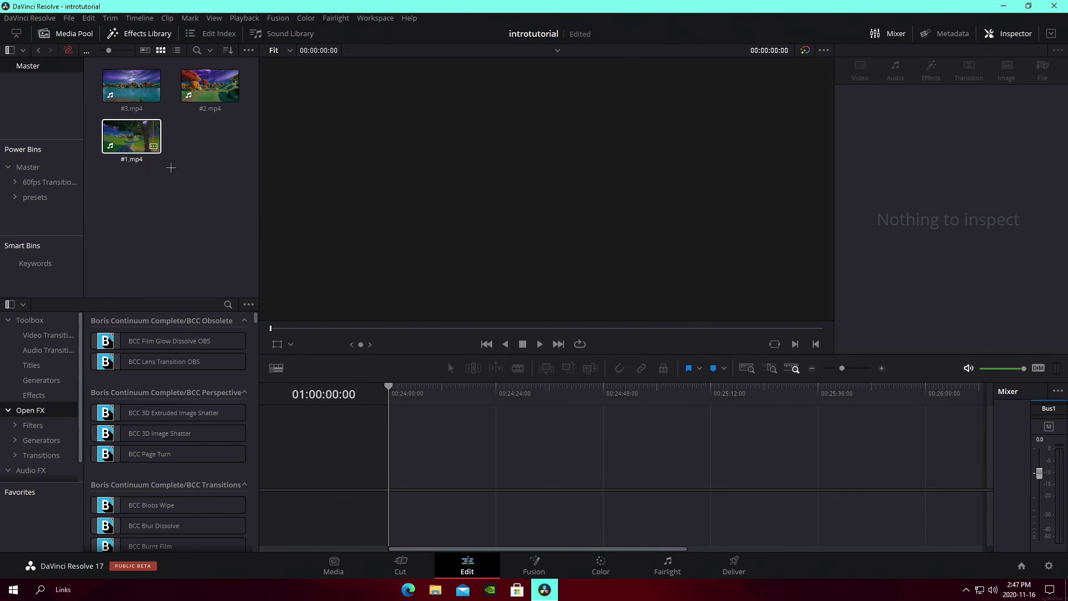
{"action": "left_click_drag", "start_coordinate": [151, 145], "coordinate": [405, 452]}
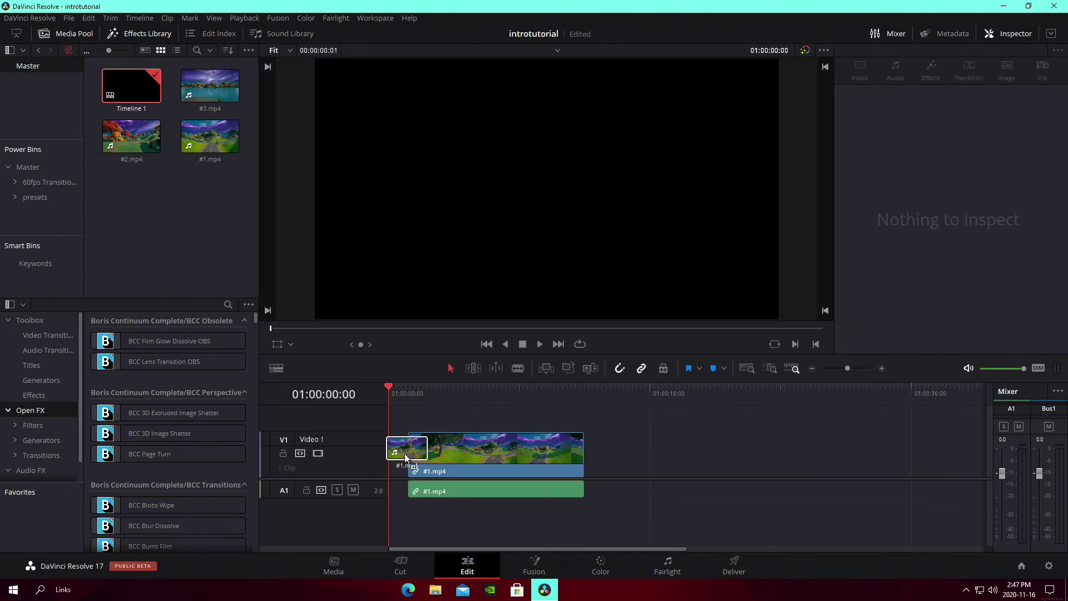
Step: Bring the Eric Reprid - Cold World song from the Montage Music folder onto a second audio track at the timeline start
{"action": "left_click", "coordinate": [434, 590]}
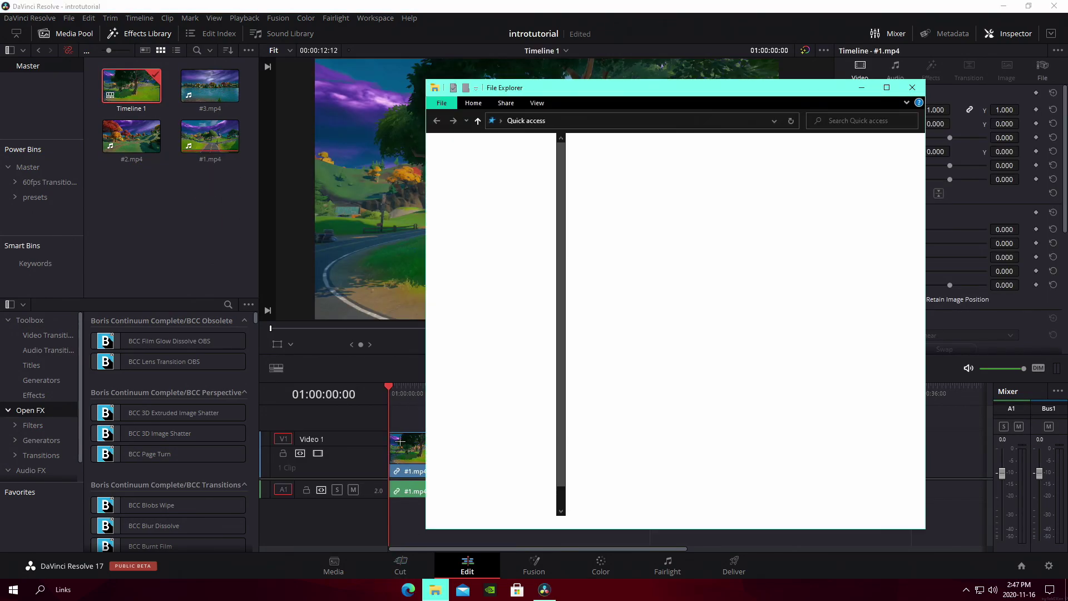
{"action": "scroll", "coordinate": [497, 483], "scroll_direction": "down", "scroll_amount": 5}
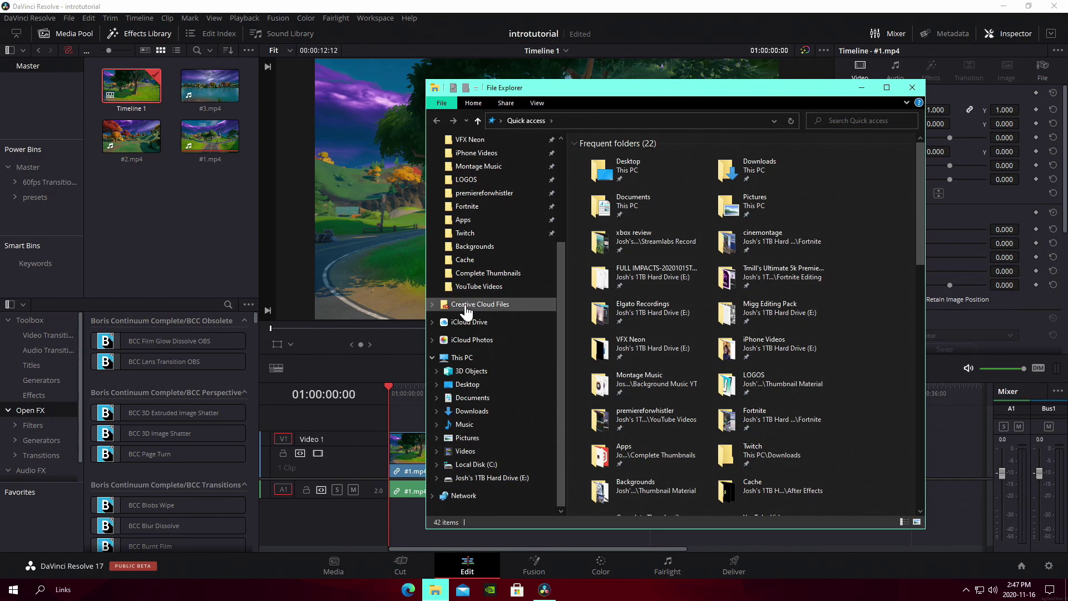
{"action": "scroll", "coordinate": [467, 305], "scroll_direction": "up", "scroll_amount": 2}
{"action": "left_click", "coordinate": [490, 194]}
{"action": "scroll", "coordinate": [616, 368], "scroll_direction": "down", "scroll_amount": 3}
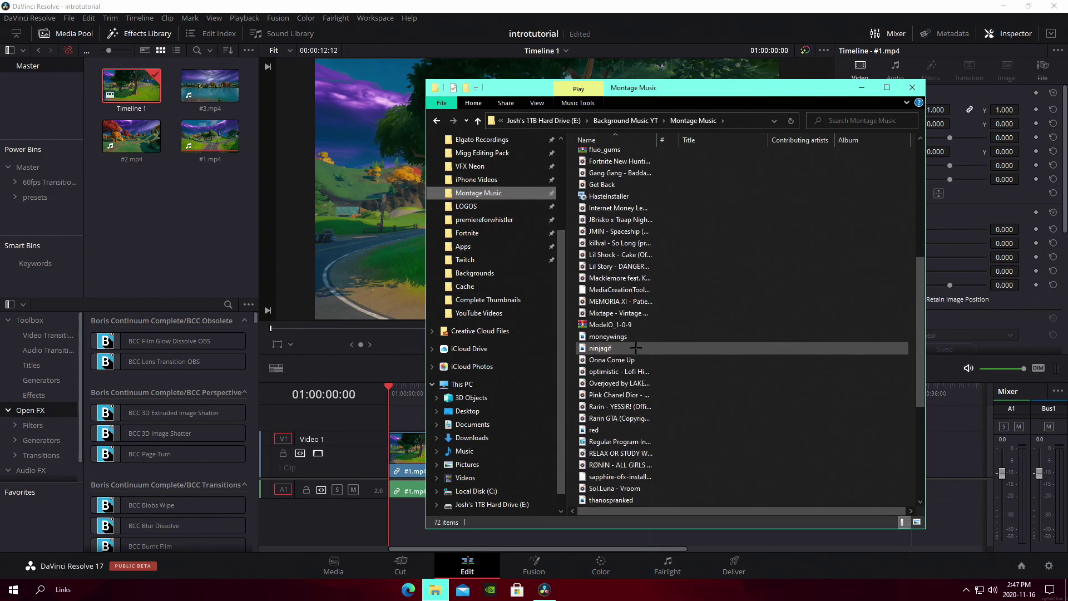
{"action": "scroll", "coordinate": [616, 368], "scroll_direction": "up", "scroll_amount": 3}
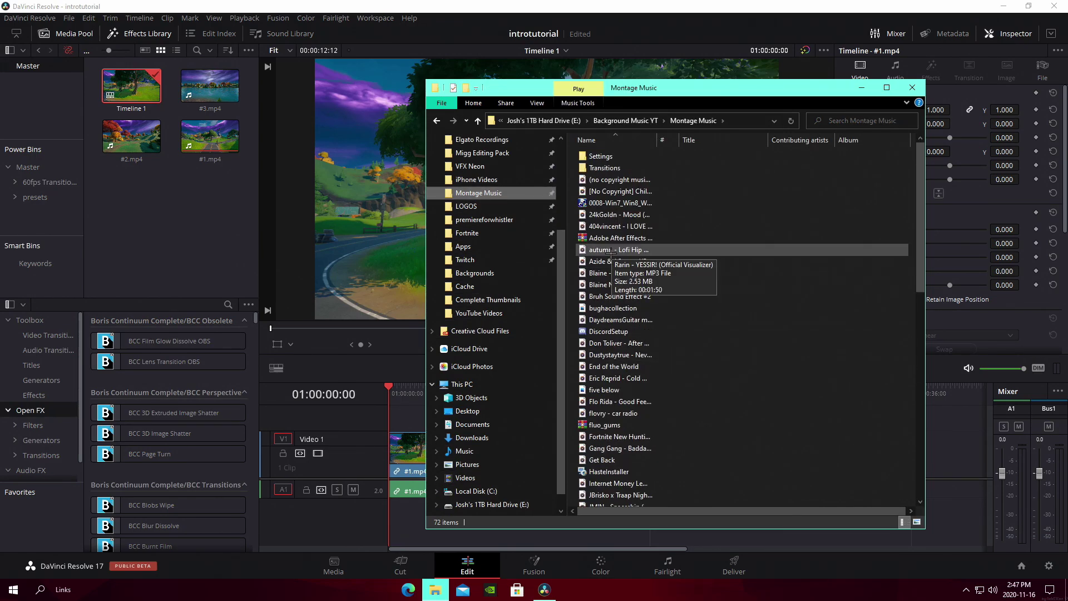
{"action": "left_click_drag", "start_coordinate": [627, 377], "coordinate": [423, 526]}
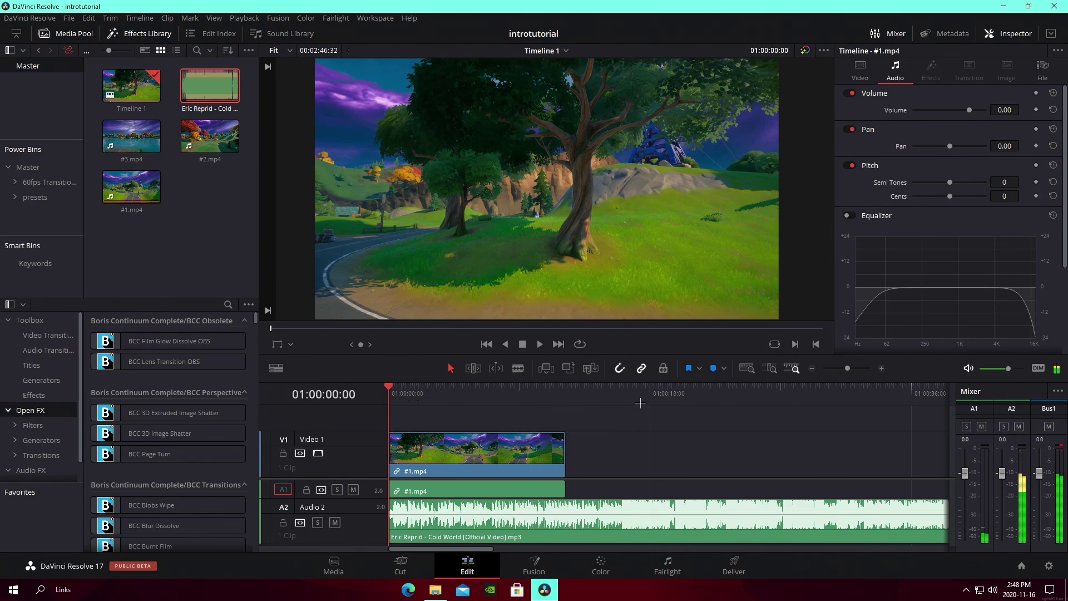
Step: Add a short fade-in to the start of the song on Audio 2
{"action": "left_click_drag", "start_coordinate": [847, 368], "coordinate": [851, 367]}
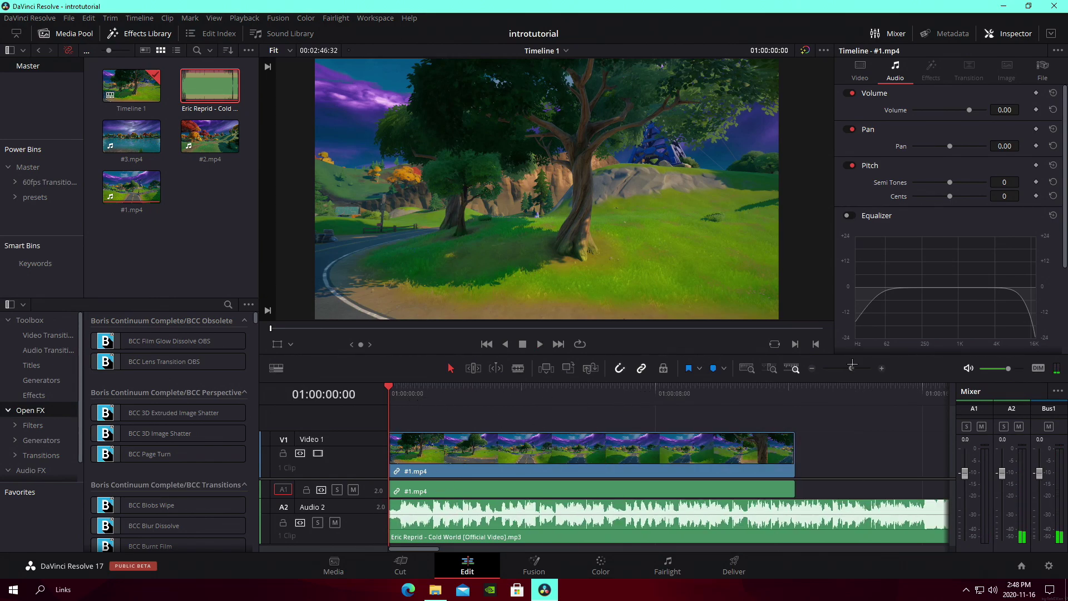
{"action": "mouse_move", "coordinate": [391, 500]}
{"action": "left_mouse_down"}
{"action": "mouse_move", "coordinate": [448, 502]}
{"action": "mouse_move", "coordinate": [410, 502]}
{"action": "left_mouse_up"}
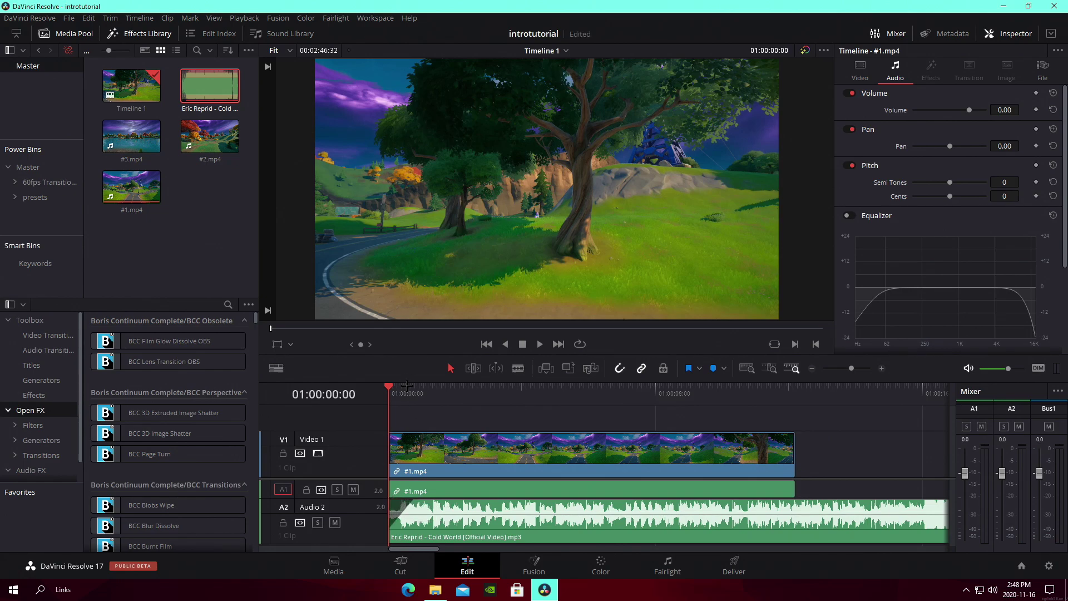
Step: Shift the #1.mp4 clip to start about one second into the song, playing back the opening to check the timing
{"action": "left_click_drag", "start_coordinate": [402, 392], "coordinate": [433, 393]}
{"action": "left_click_drag", "start_coordinate": [475, 456], "coordinate": [519, 456]}
{"action": "left_click_drag", "start_coordinate": [431, 402], "coordinate": [379, 395]}
{"action": "key", "text": "space"}
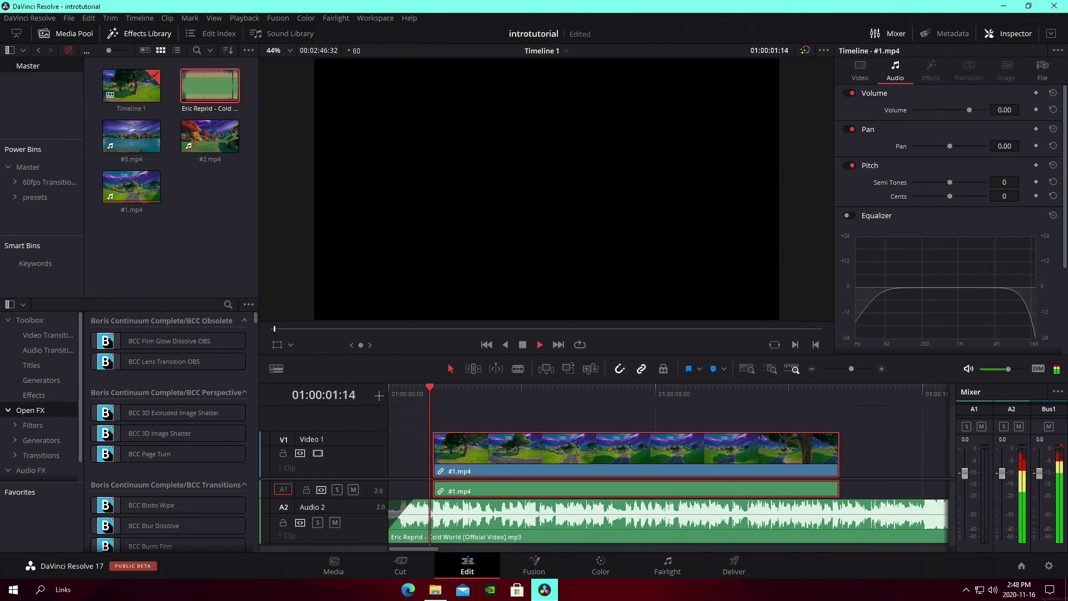
{"action": "left_click_drag", "start_coordinate": [428, 436], "coordinate": [440, 457]}
Step: Place the playhead at 01:00:05:01 on the song's waveform to mark the clip's end point
{"action": "left_click", "coordinate": [424, 396]}
{"action": "left_click", "coordinate": [556, 396]}
{"action": "scroll", "coordinate": [703, 412], "scroll_direction": "up", "scroll_amount": 3}
{"action": "left_click", "coordinate": [671, 393]}
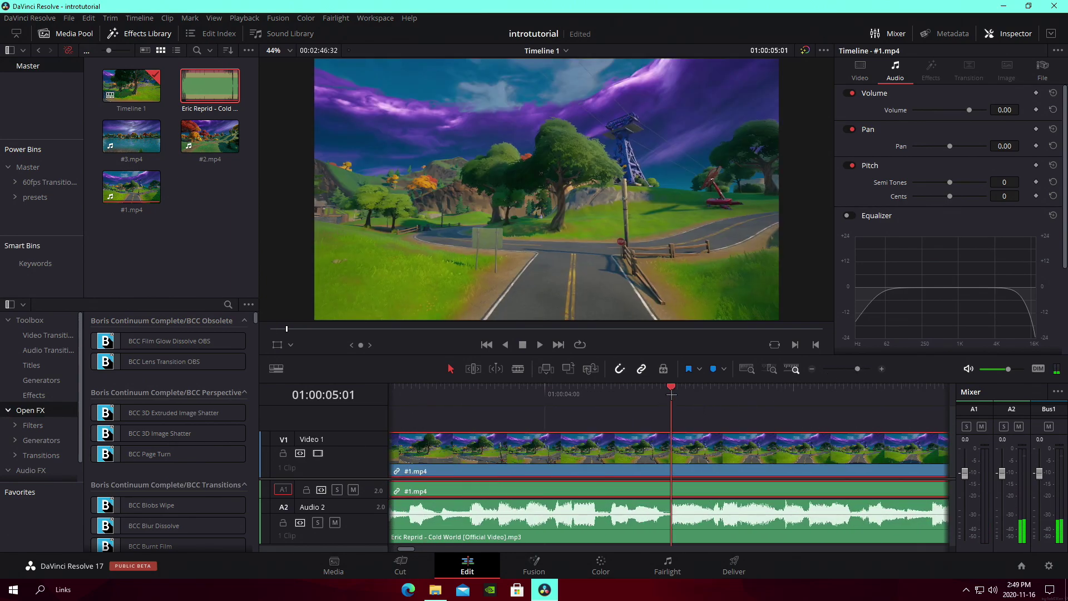
{"action": "scroll", "coordinate": [713, 441], "scroll_direction": "down", "scroll_amount": 3}
{"action": "left_click_drag", "start_coordinate": [847, 368], "coordinate": [849, 368]}
Step: Unlink the #1.mp4 clip's video from its audio and delete the audio part from Audio 1
{"action": "right_click", "coordinate": [620, 439]}
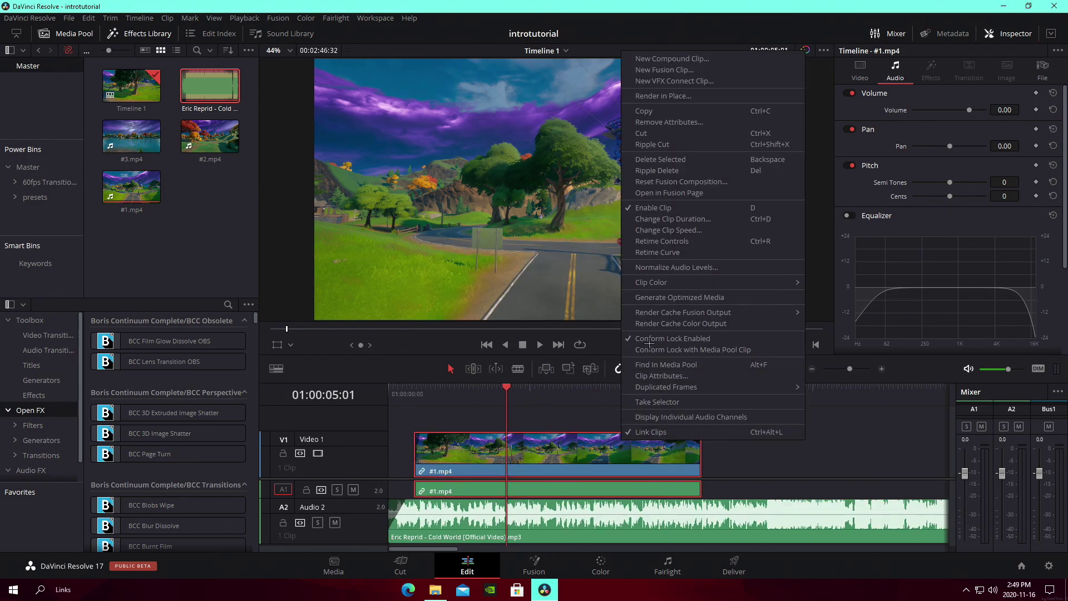
{"action": "left_click", "coordinate": [673, 432]}
{"action": "left_click", "coordinate": [668, 492]}
{"action": "key", "text": "Delete"}
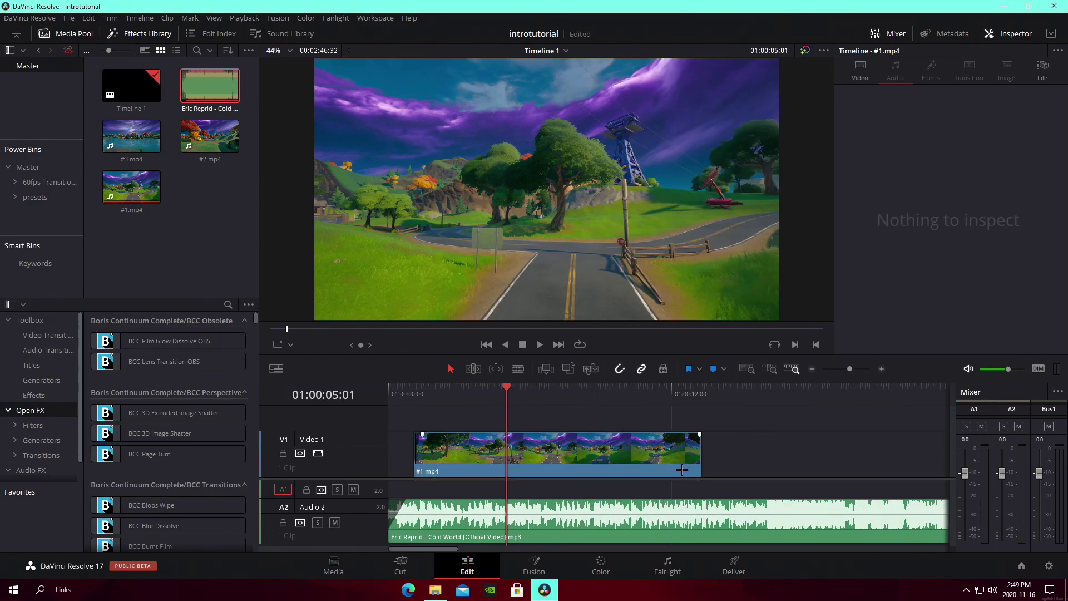
Step: Show retime controls on the #1.mp4 clip and speed it up to 298% so it ends at the playhead
{"action": "left_click", "coordinate": [678, 465]}
{"action": "right_click", "coordinate": [679, 464]}
{"action": "left_click", "coordinate": [716, 310]}
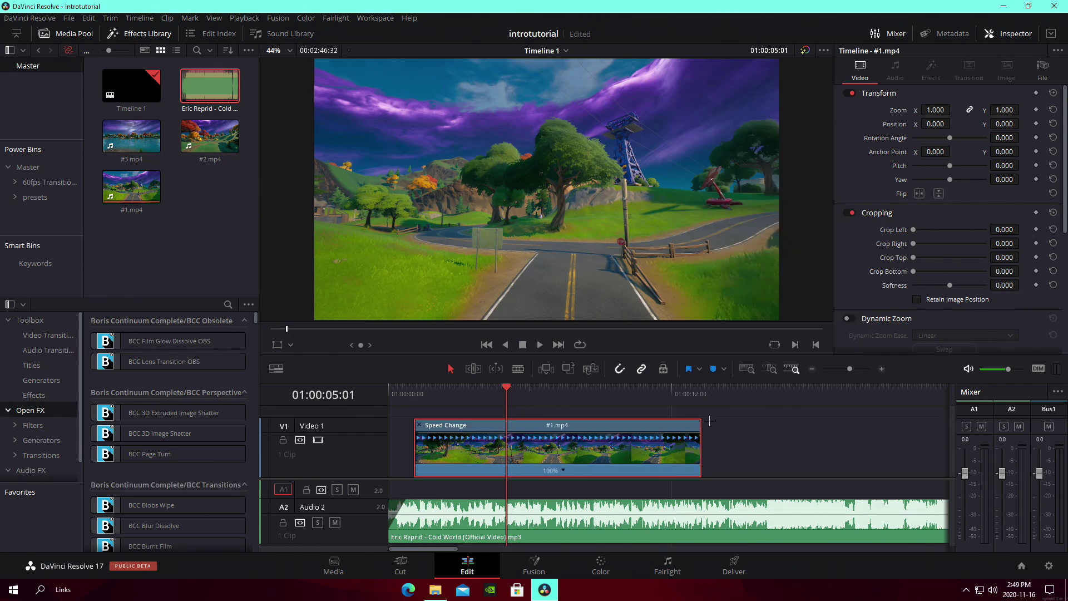
{"action": "left_click_drag", "start_coordinate": [698, 428], "coordinate": [506, 428]}
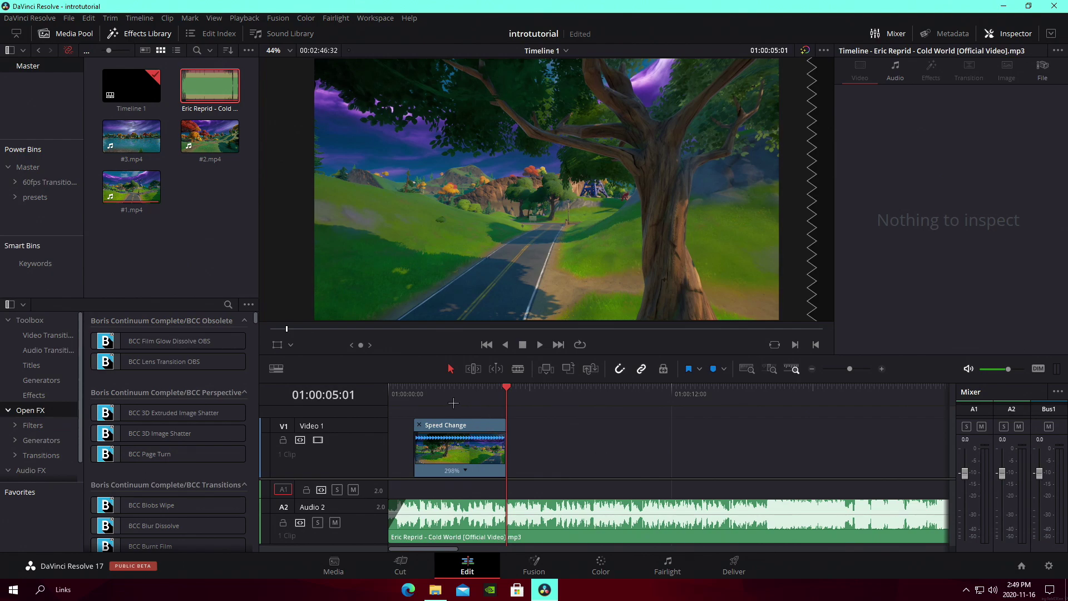
Step: Undo the previous speed change on #1.mp4, speed it up again to 301% so it ends at the playhead, and hide its retime controls
{"action": "key", "text": "ctrl+z"}
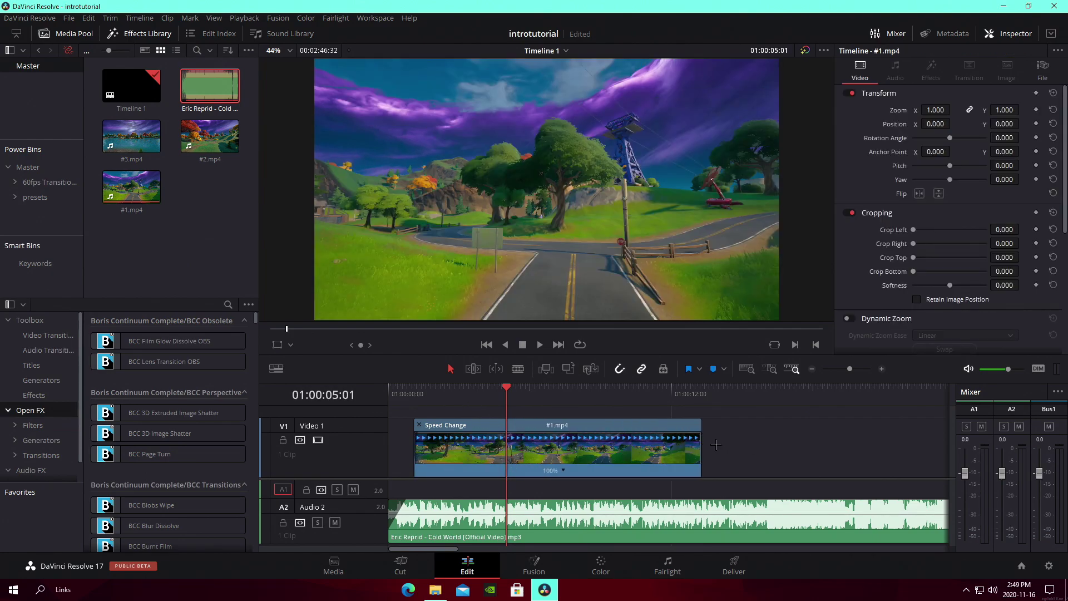
{"action": "right_click", "coordinate": [576, 443]}
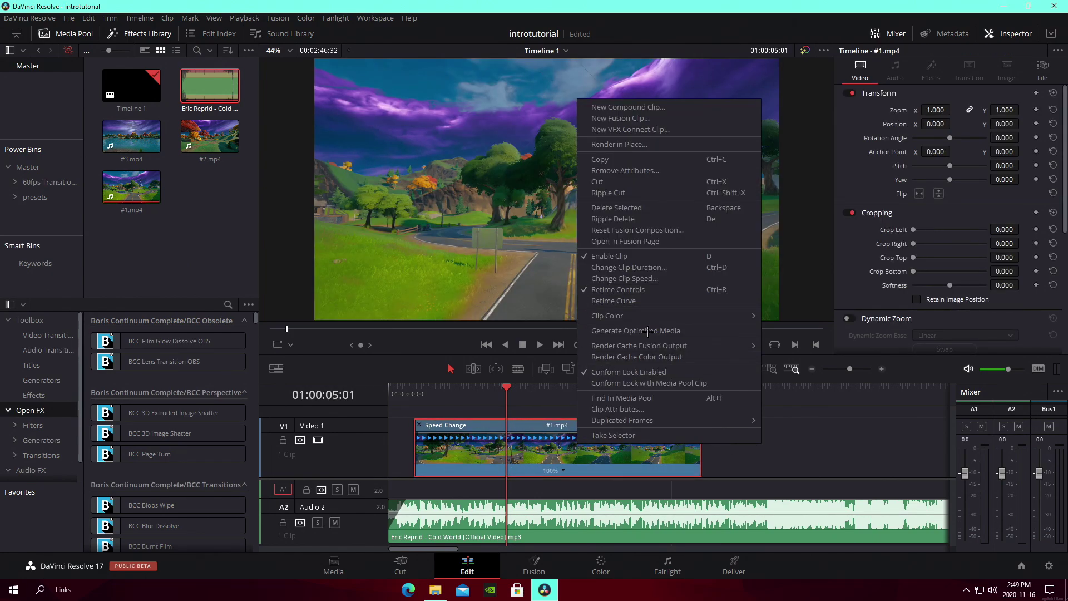
{"action": "left_click", "coordinate": [789, 465]}
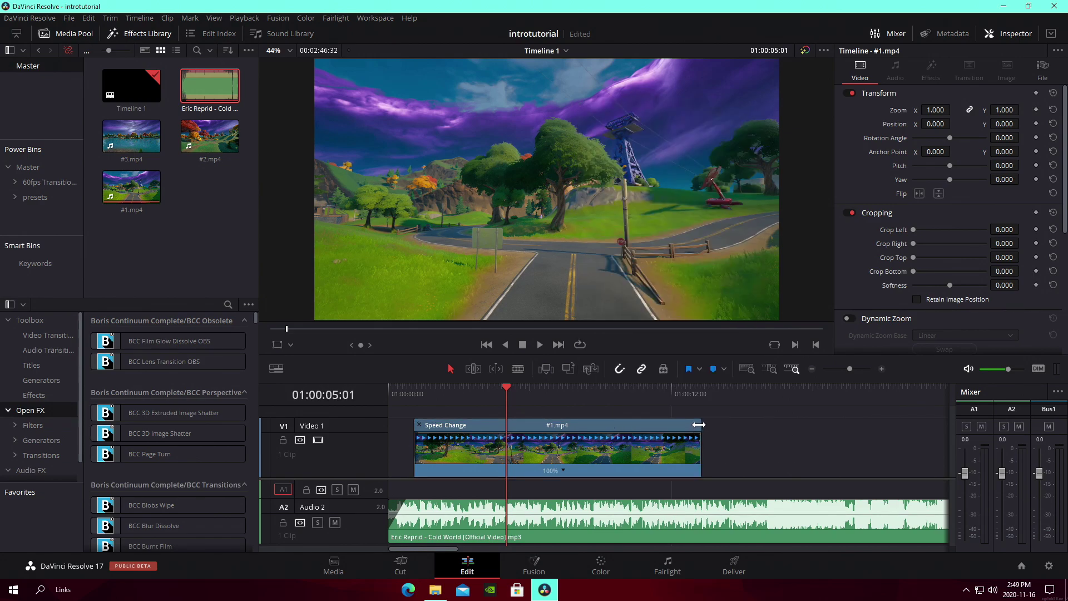
{"action": "left_click_drag", "start_coordinate": [698, 424], "coordinate": [505, 425]}
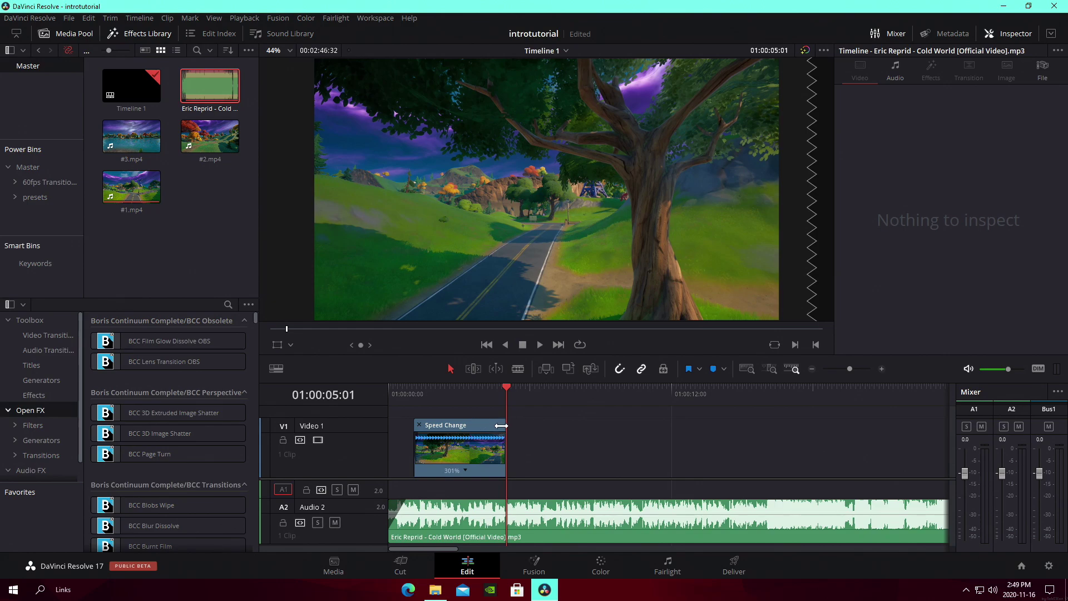
{"action": "left_click", "coordinate": [419, 424]}
Step: Play back the retimed #1.mp4 clip from 01:00:01:05 to check its timing against the song
{"action": "left_click", "coordinate": [418, 394]}
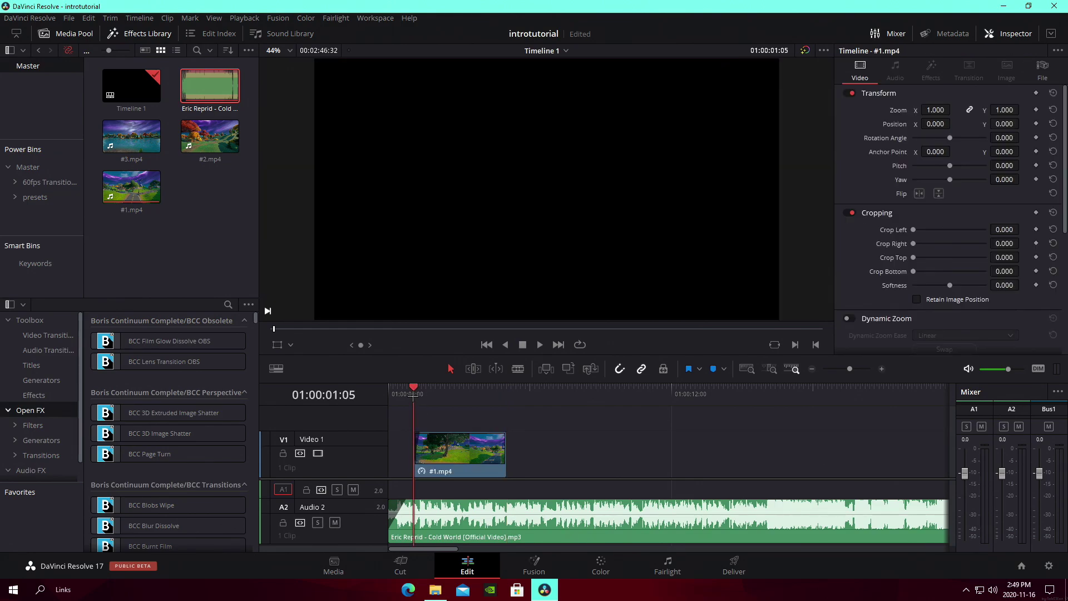
{"action": "key", "text": "space"}
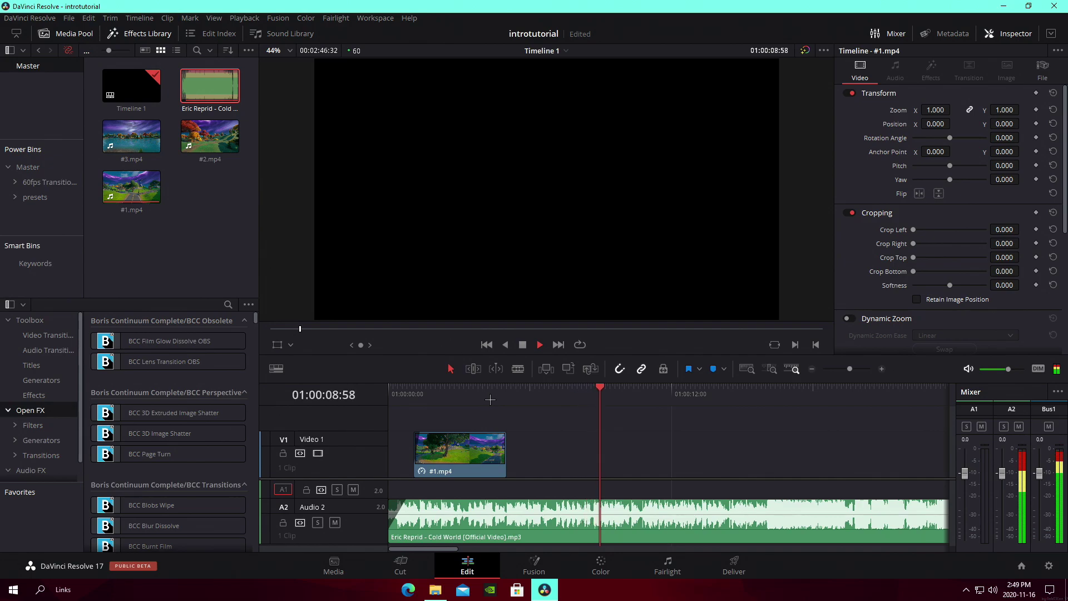
{"action": "key", "text": "space"}
Step: Add #2.mp4 right after #1.mp4 at 01:00:05:01, unlink its audio and delete the audio part
{"action": "mouse_move", "coordinate": [505, 392]}
{"action": "left_mouse_down"}
{"action": "mouse_move", "coordinate": [517, 389]}
{"action": "mouse_move", "coordinate": [498, 395]}
{"action": "left_mouse_up"}
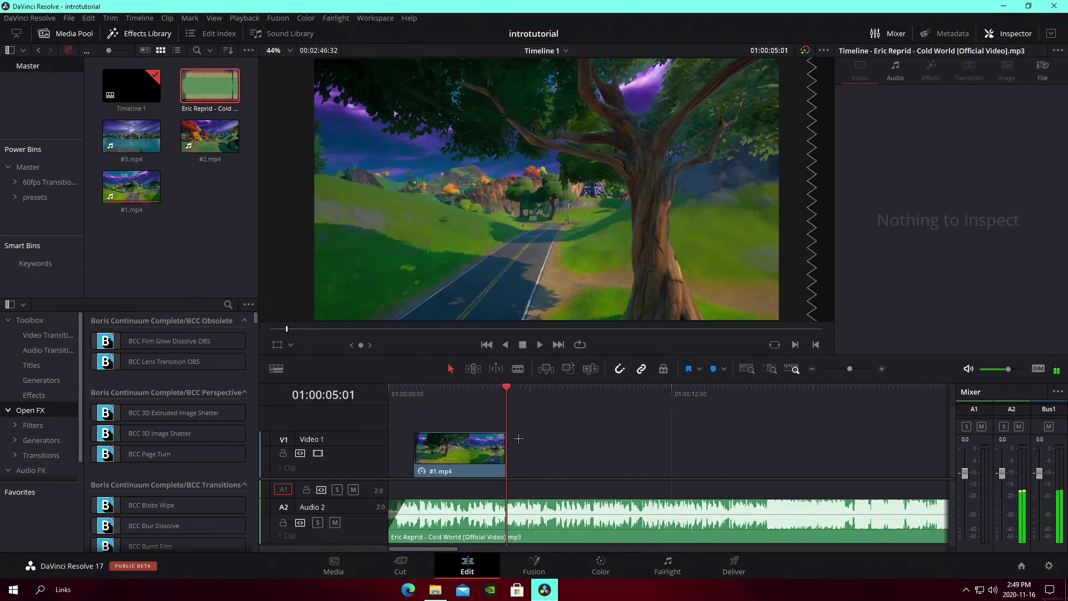
{"action": "left_click_drag", "start_coordinate": [210, 137], "coordinate": [503, 459]}
{"action": "mouse_move", "coordinate": [507, 393]}
{"action": "left_mouse_down"}
{"action": "mouse_move", "coordinate": [544, 392]}
{"action": "mouse_move", "coordinate": [506, 392]}
{"action": "left_mouse_up"}
{"action": "right_click", "coordinate": [557, 461]}
{"action": "left_click", "coordinate": [573, 447]}
{"action": "left_click", "coordinate": [882, 467]}
{"action": "left_click", "coordinate": [822, 488]}
{"action": "key", "text": "Delete"}
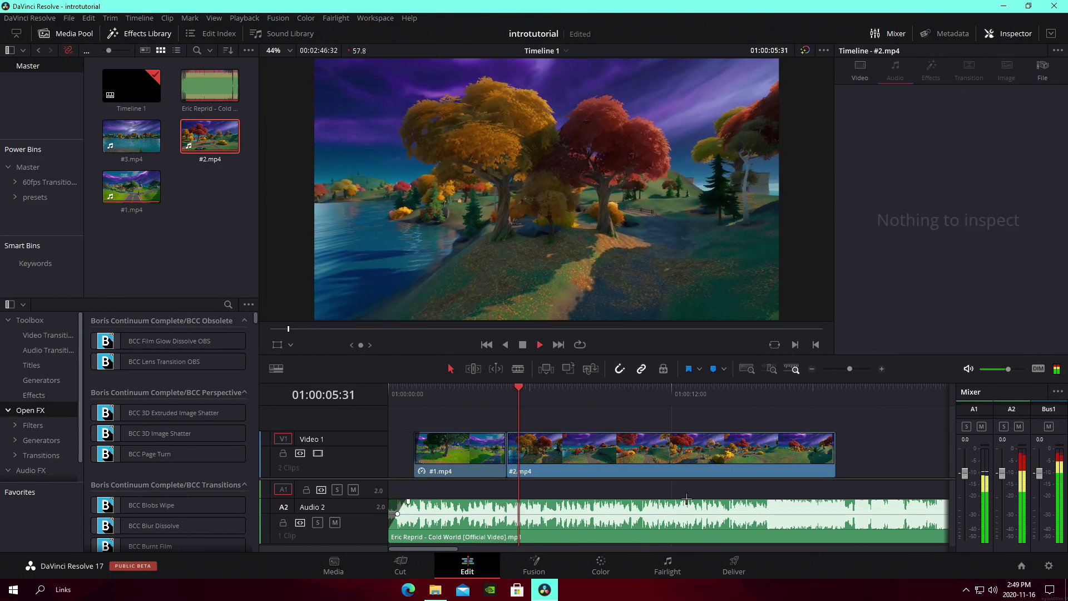
Step: Show retime controls on #2.mp4 and speed it up to end at the next chosen point in the song, then hide the controls
{"action": "key", "text": "space"}
{"action": "left_click_drag", "start_coordinate": [518, 393], "coordinate": [510, 393]}
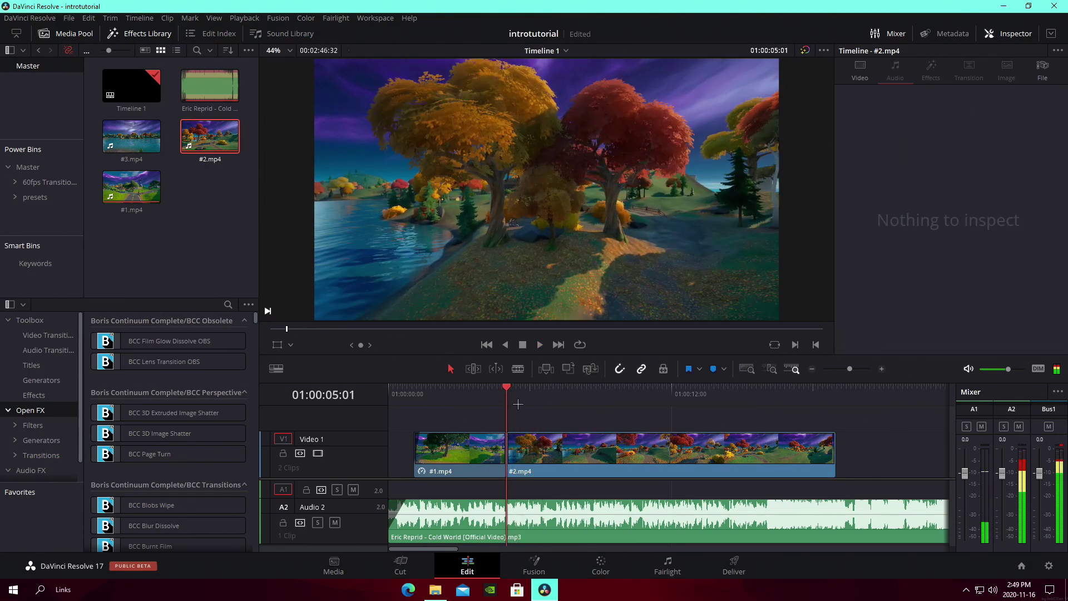
{"action": "right_click", "coordinate": [559, 448]}
{"action": "left_click", "coordinate": [606, 297]}
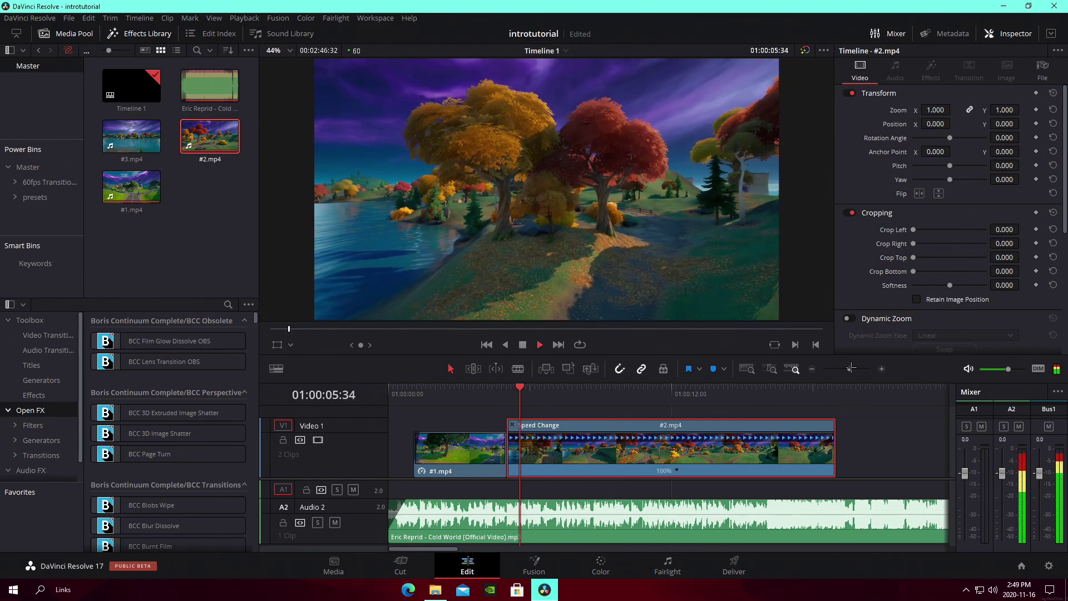
{"action": "left_click_drag", "start_coordinate": [851, 368], "coordinate": [848, 370]}
{"action": "key", "text": "space"}
{"action": "left_click_drag", "start_coordinate": [702, 426], "coordinate": [533, 437]}
{"action": "left_click", "coordinate": [575, 437]}
{"action": "left_click", "coordinate": [476, 425]}
Step: Play back the first two clips with the song to check the timing of the cut between them
{"action": "left_click_drag", "start_coordinate": [474, 392], "coordinate": [457, 393]}
{"action": "key", "text": "space"}
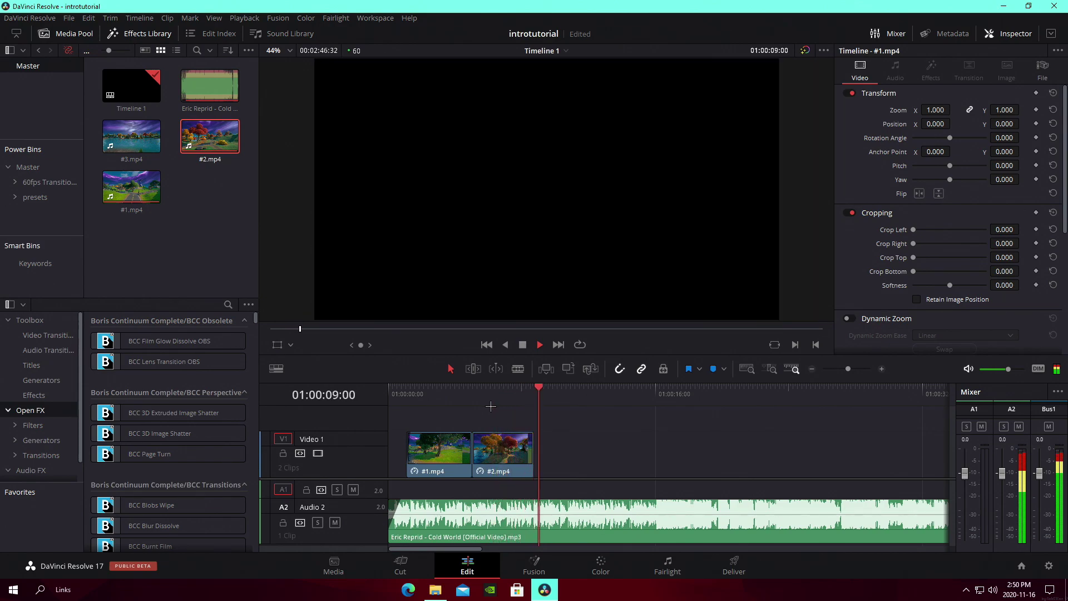
{"action": "left_click", "coordinate": [572, 425]}
{"action": "key", "text": "space"}
Step: Add #3.mp4 directly after #2.mp4 on Video 1, unlink its audio and delete the audio part
{"action": "key", "text": "Up"}
{"action": "left_click_drag", "start_coordinate": [134, 137], "coordinate": [556, 448]}
{"action": "right_click", "coordinate": [588, 451]}
{"action": "left_click", "coordinate": [619, 453]}
{"action": "left_click", "coordinate": [708, 487]}
{"action": "key", "text": "BackSpace"}
Step: Trim a short piece off the opening of #3.mp4 and keep the clip directly against the end of #2.mp4
{"action": "key", "text": "space"}
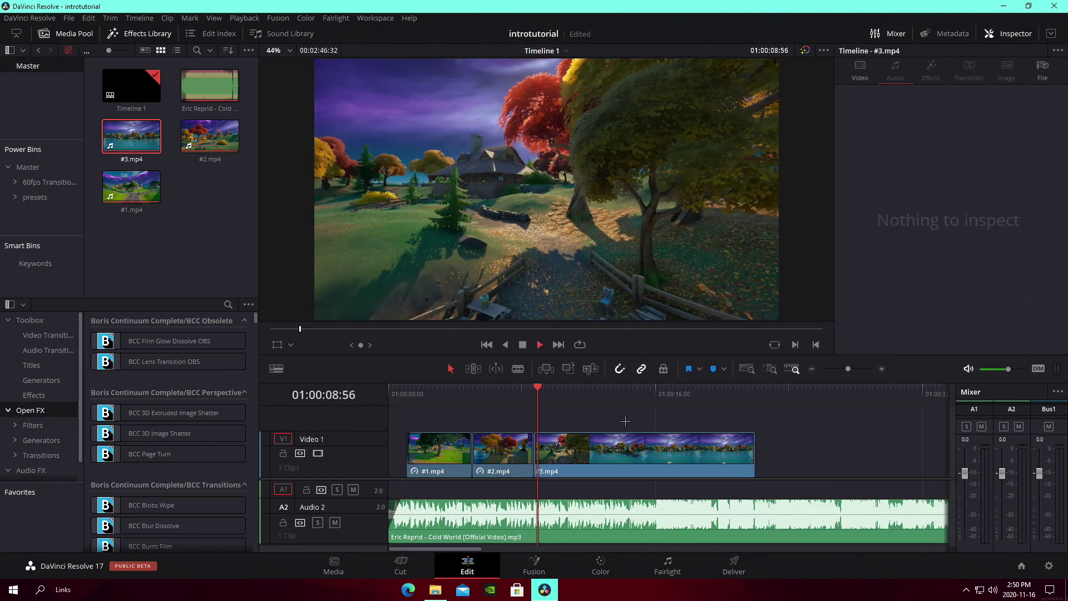
{"action": "left_click_drag", "start_coordinate": [538, 453], "coordinate": [579, 458]}
{"action": "left_click", "coordinate": [536, 394]}
Step: Play #3.mp4 with the song and place the playhead at 01:00:12:23 to mark the clip's end point
{"action": "key", "text": "space"}
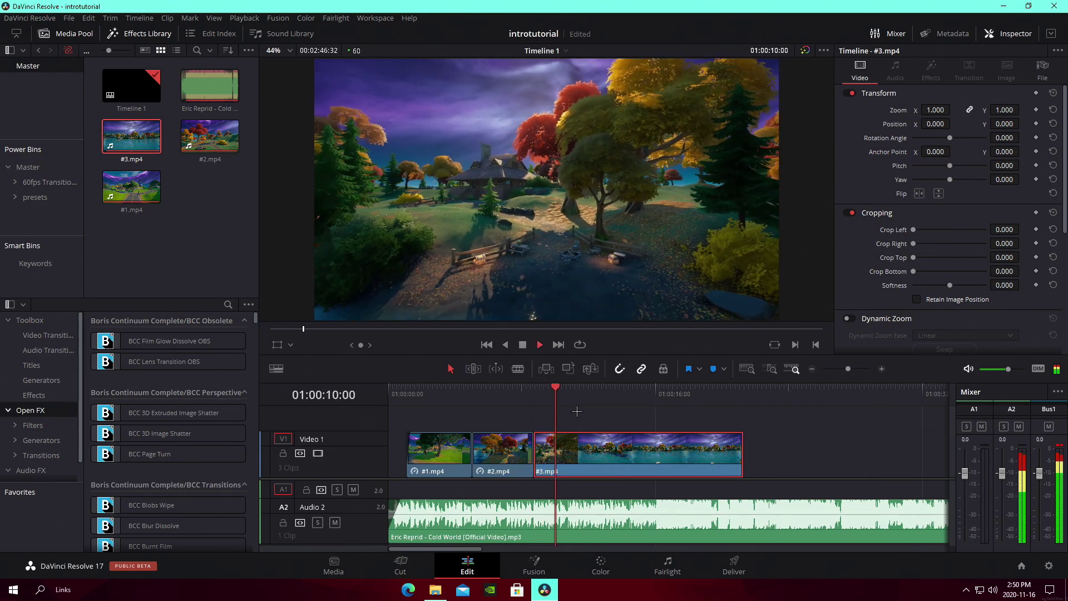
{"action": "left_click_drag", "start_coordinate": [848, 368], "coordinate": [855, 368]}
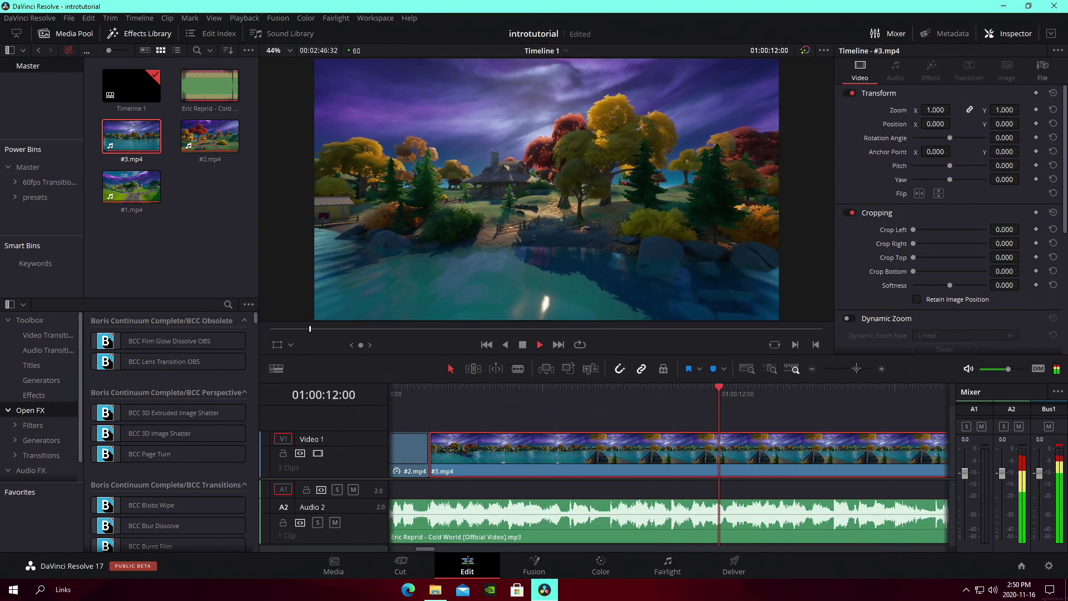
{"action": "key", "text": "space"}
{"action": "left_click", "coordinate": [748, 390]}
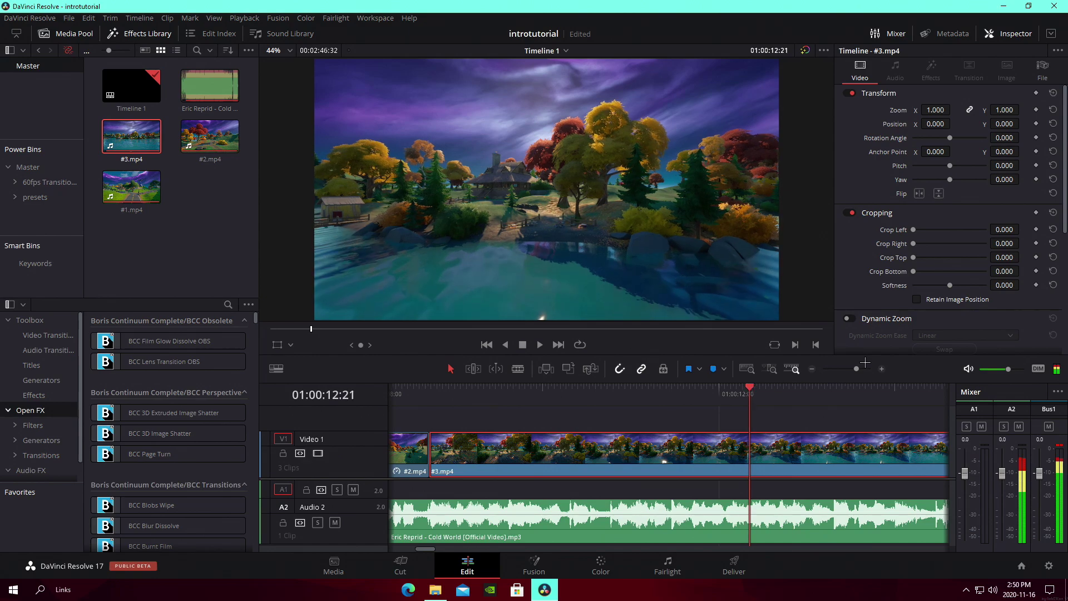
{"action": "mouse_move", "coordinate": [749, 404]}
{"action": "left_mouse_down"}
{"action": "mouse_move", "coordinate": [786, 396]}
{"action": "mouse_move", "coordinate": [753, 395]}
{"action": "left_mouse_up"}
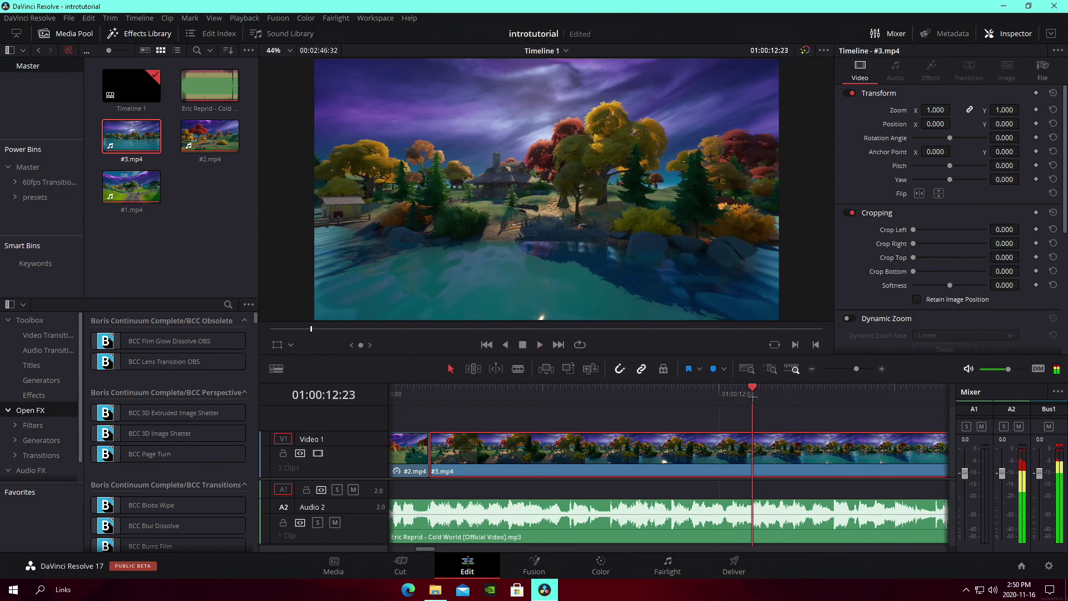
Step: Show retime controls on #3.mp4 and speed it up to 325% so it ends at the playhead
{"action": "left_click_drag", "start_coordinate": [856, 369], "coordinate": [849, 370]}
{"action": "right_click", "coordinate": [738, 461]}
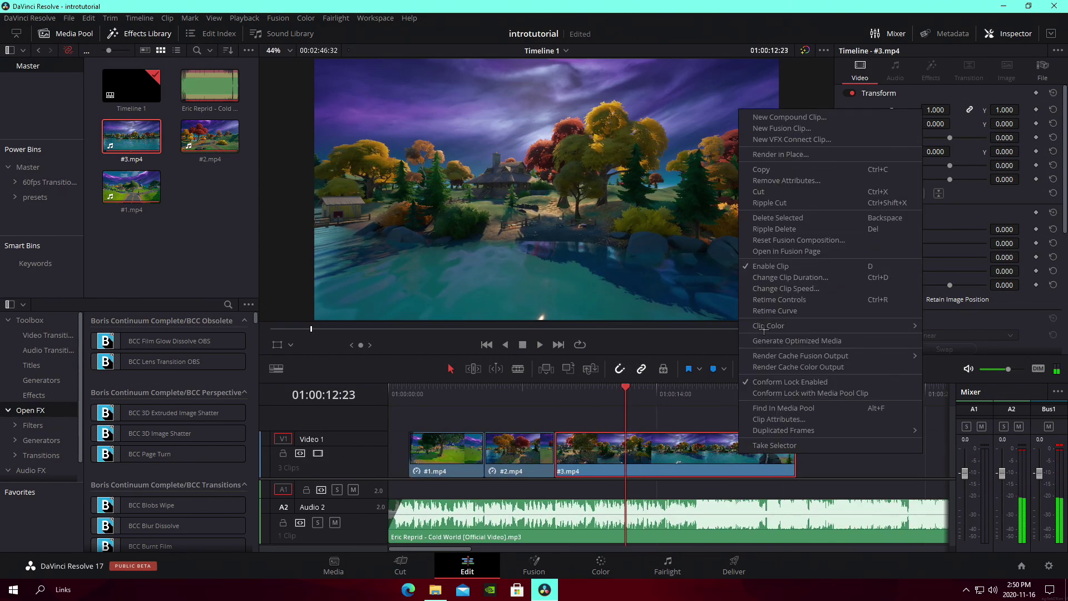
{"action": "left_click", "coordinate": [780, 310]}
{"action": "left_click_drag", "start_coordinate": [792, 423], "coordinate": [625, 423]}
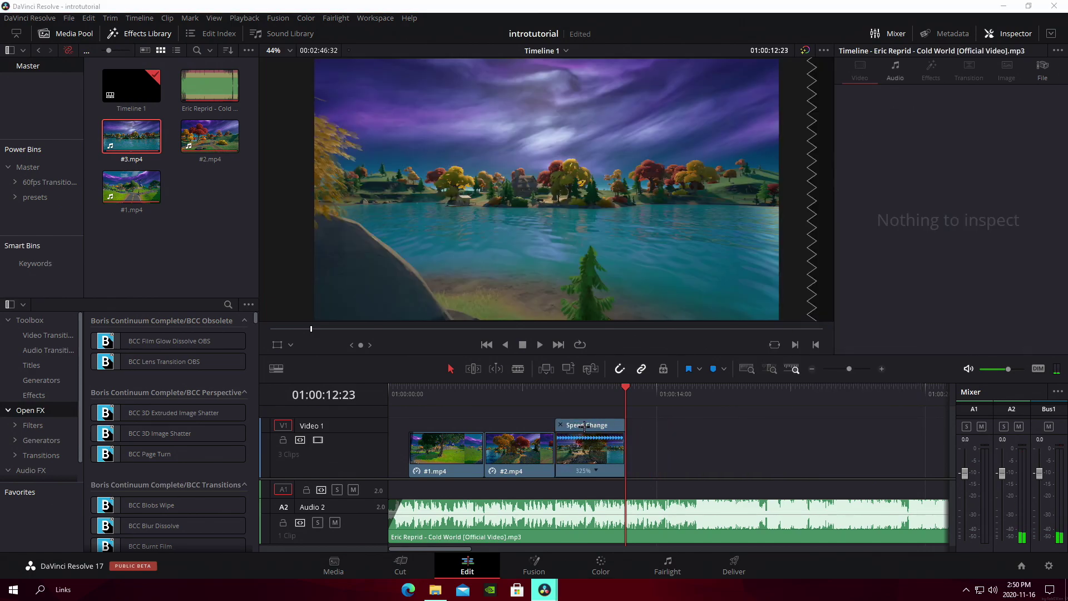
Step: Play back the retimed #3.mp4 clip to check its timing and add a short fade-out at its end
{"action": "left_click", "coordinate": [554, 390]}
{"action": "key", "text": "space"}
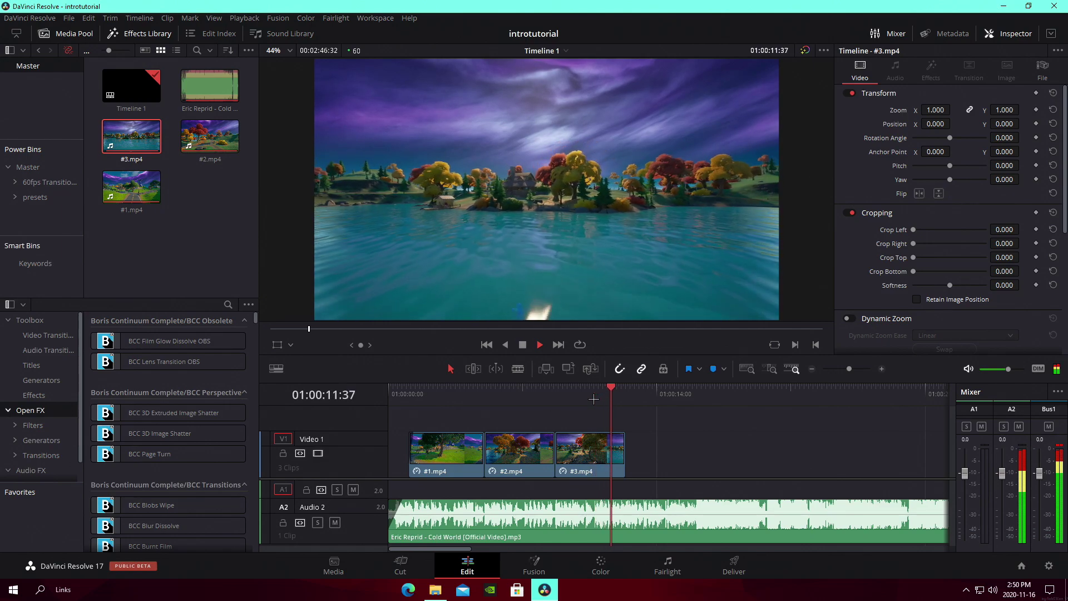
{"action": "key", "text": "space"}
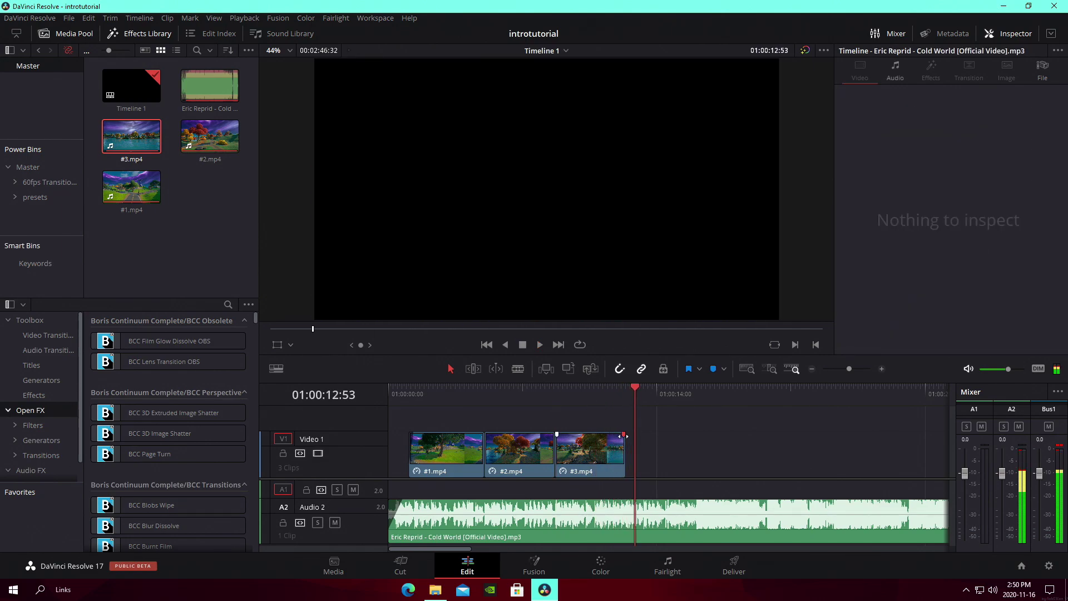
Step: Split the song at 01:00:12:23, where #3.mp4 ends, and delete the remaining part of the song
{"action": "key", "text": "Up"}
{"action": "key", "text": "b"}
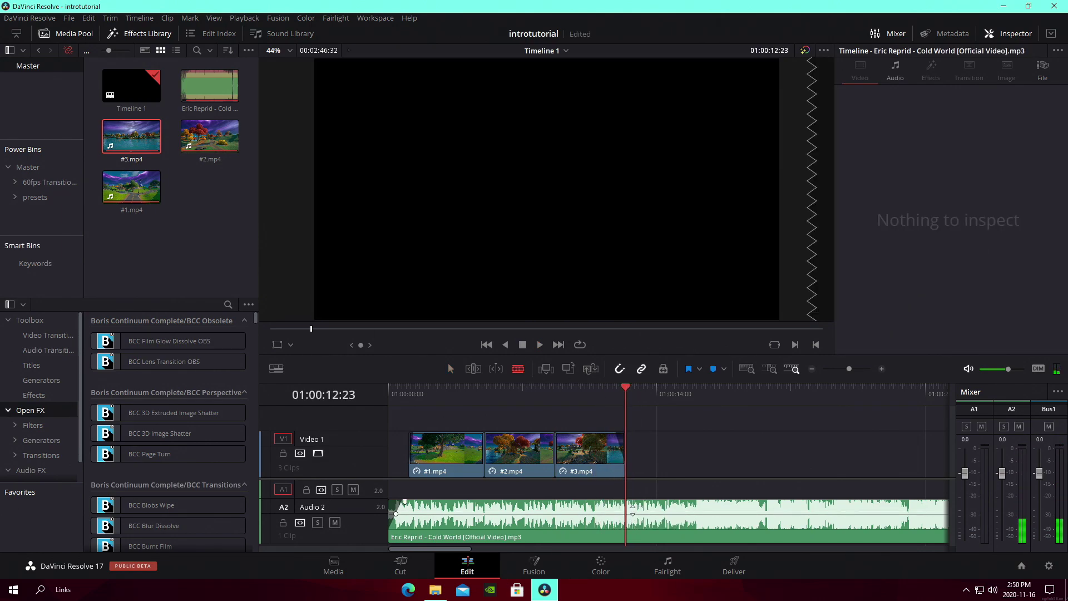
{"action": "left_click", "coordinate": [651, 519]}
{"action": "key", "text": "a"}
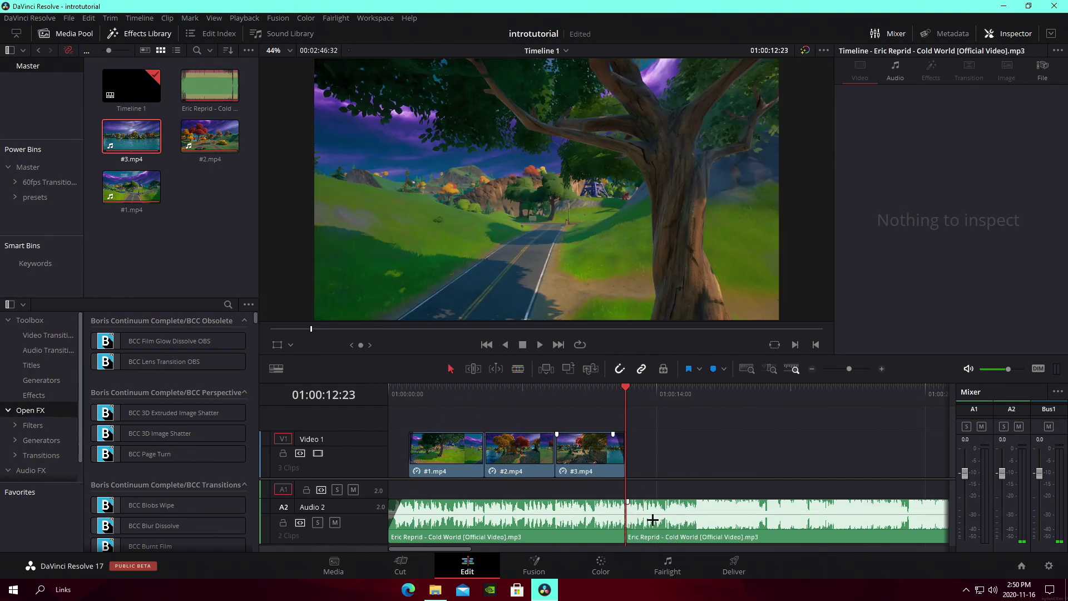
{"action": "right_click", "coordinate": [666, 527]}
{"action": "left_click", "coordinate": [688, 322]}
Step: Play back the whole intro from the start and add a fade-out to the end of the song
{"action": "key", "text": "Home"}
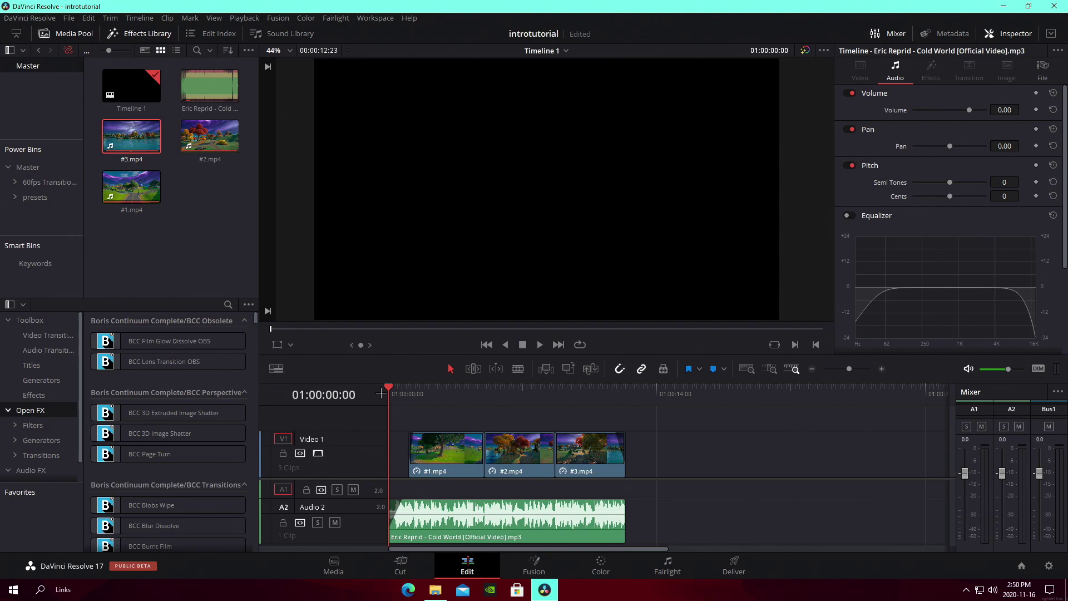
{"action": "key", "text": "space"}
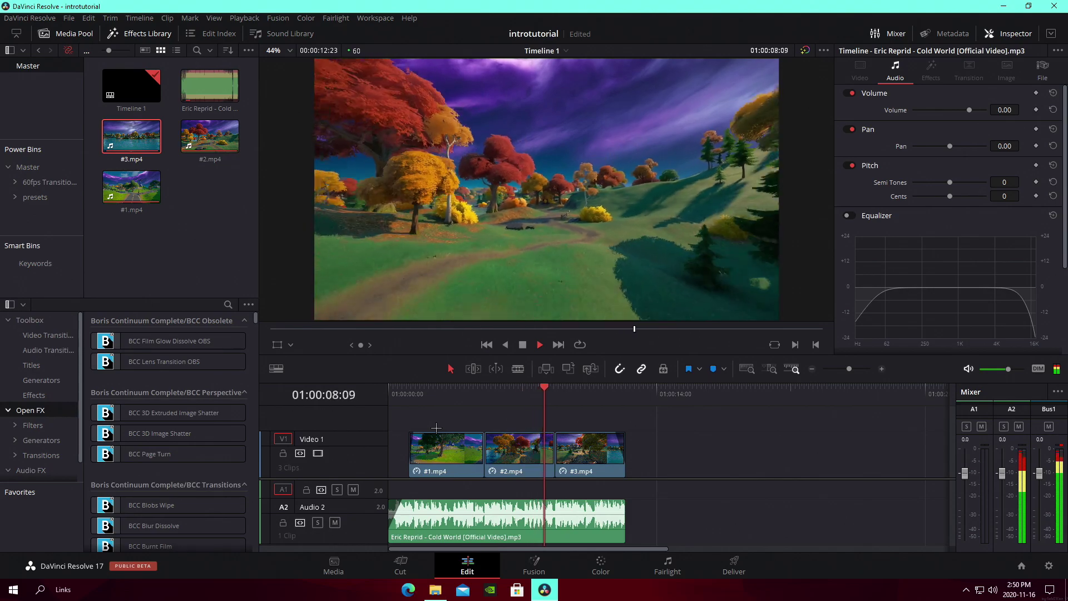
{"action": "mouse_move", "coordinate": [849, 369]}
{"action": "left_mouse_down"}
{"action": "mouse_move", "coordinate": [862, 369]}
{"action": "mouse_move", "coordinate": [849, 369]}
{"action": "left_mouse_up"}
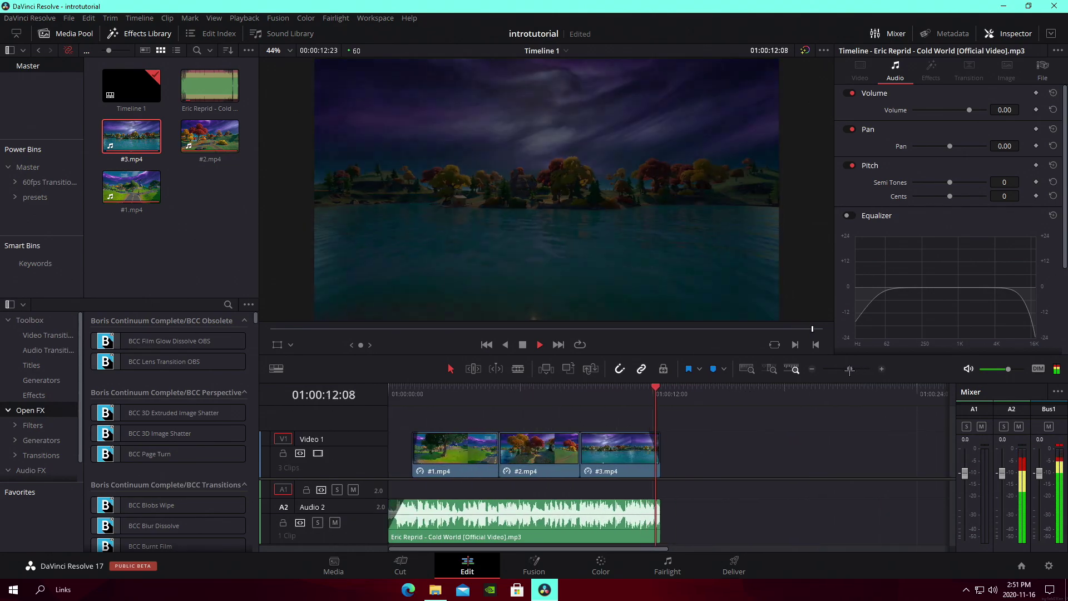
{"action": "left_click", "coordinate": [662, 497]}
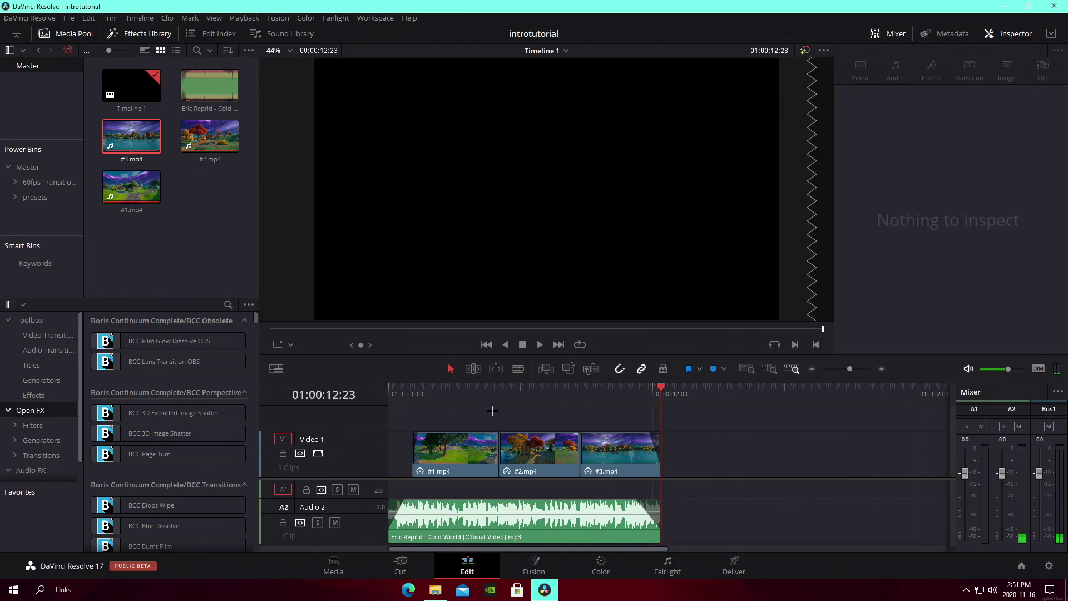
Step: Add the LMGK Text preset from the presets Texts bin on Video 2, above #1.mp4 starting at 01:00:01:05
{"action": "mouse_move", "coordinate": [418, 395]}
{"action": "left_mouse_down"}
{"action": "mouse_move", "coordinate": [439, 394]}
{"action": "mouse_move", "coordinate": [418, 395]}
{"action": "left_mouse_up"}
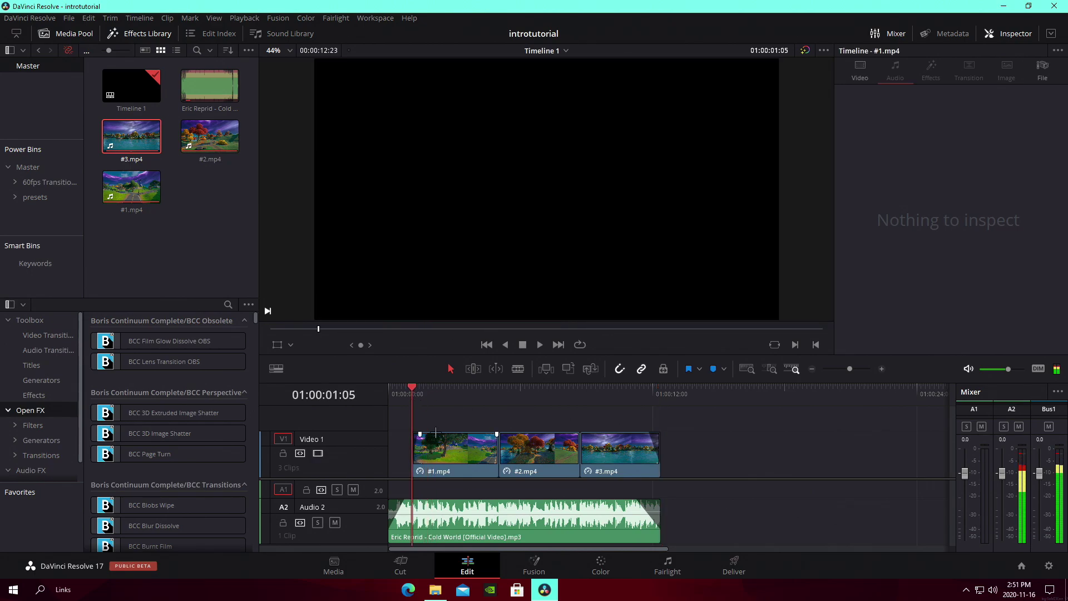
{"action": "left_click", "coordinate": [33, 194]}
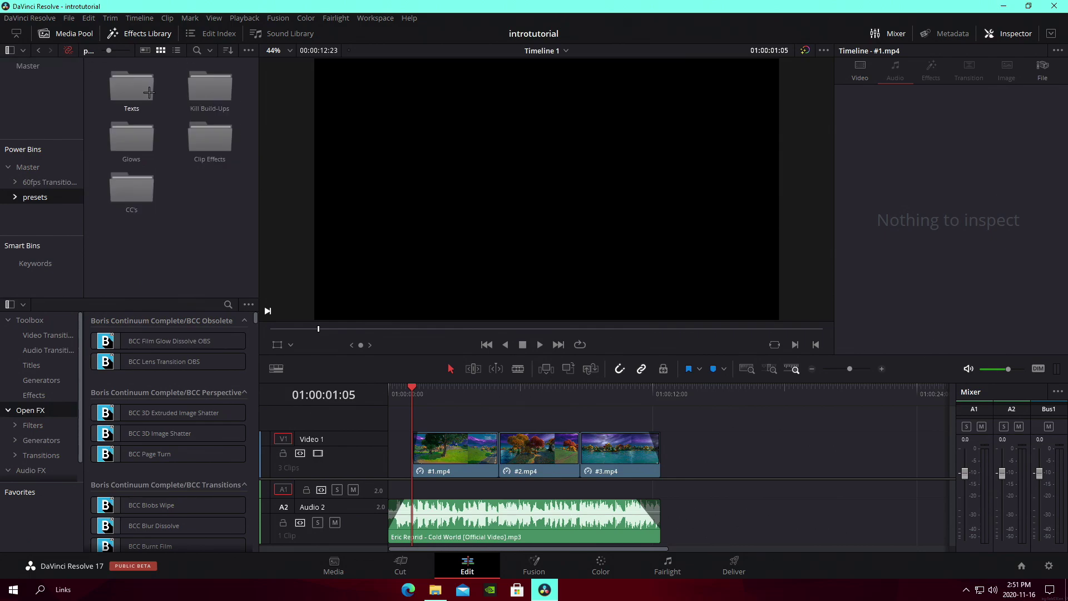
{"action": "double_click", "coordinate": [132, 93]}
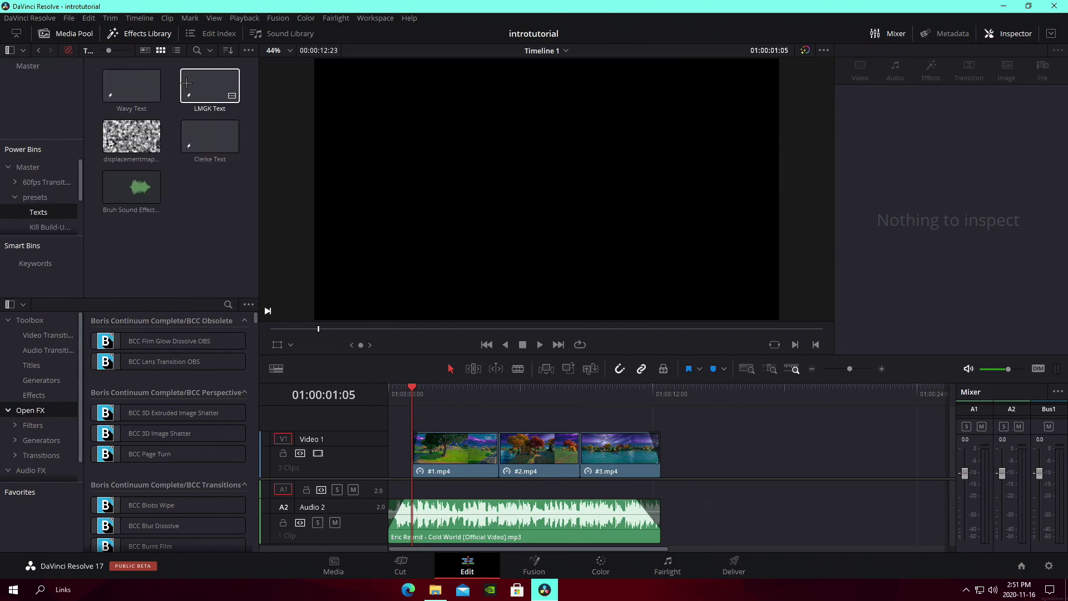
{"action": "left_click_drag", "start_coordinate": [262, 138], "coordinate": [498, 414]}
Step: Play back the opening of #1.mp4 from 01:00:01:05 to check the text overlay
{"action": "mouse_move", "coordinate": [434, 395]}
{"action": "left_mouse_down"}
{"action": "mouse_move", "coordinate": [443, 395]}
{"action": "mouse_move", "coordinate": [414, 396]}
{"action": "left_mouse_up"}
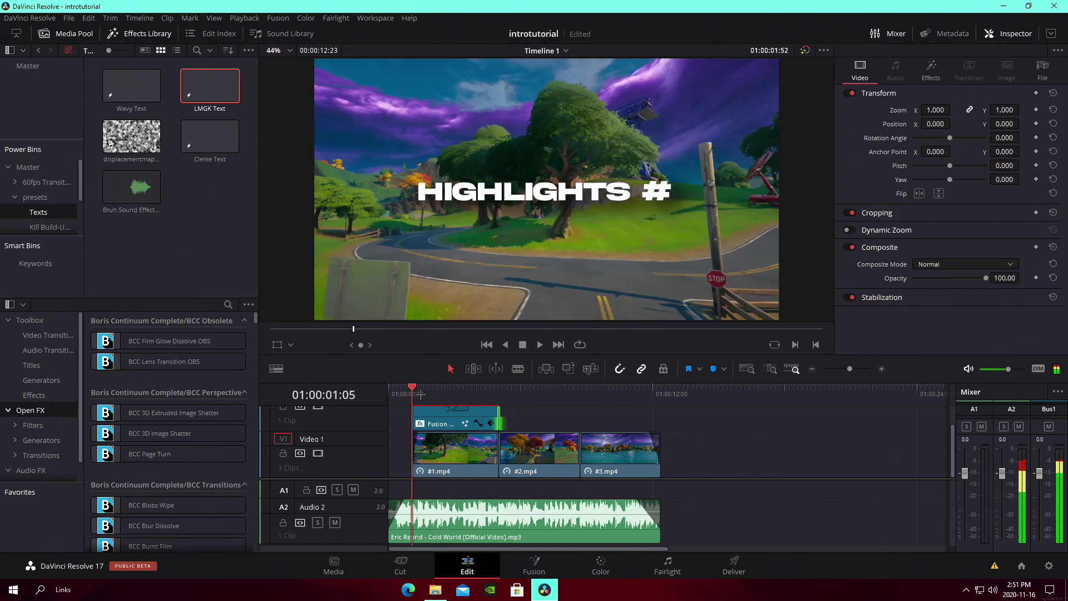
{"action": "key", "text": "space"}
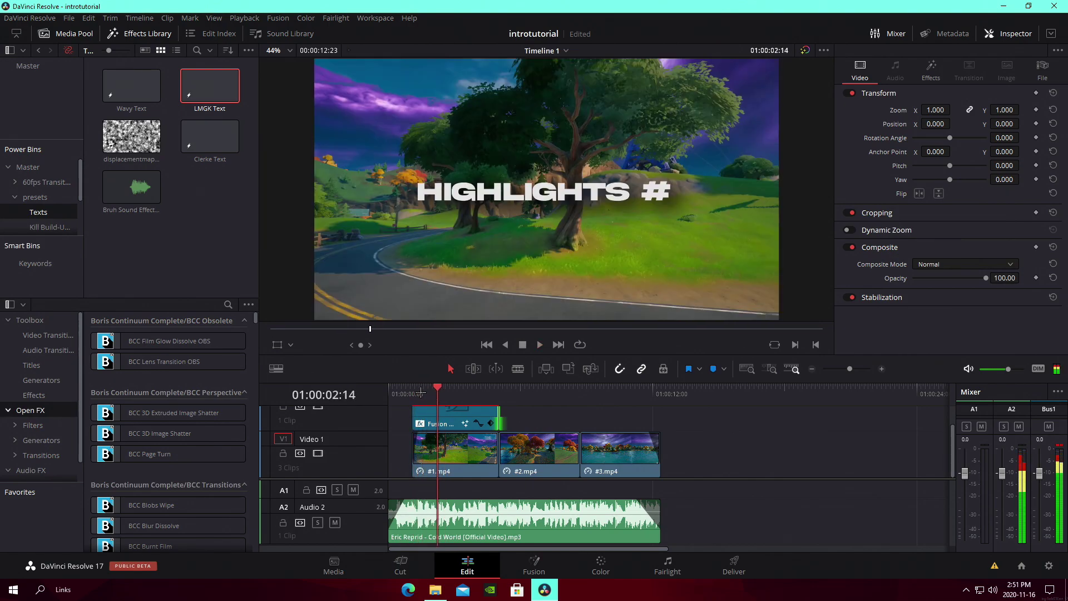
{"action": "key", "text": "space"}
Step: Trim the text composition to end with #1.mp4 and give it a fade-in of about 18 frames
{"action": "scroll", "coordinate": [422, 432], "scroll_direction": "up", "scroll_amount": 1}
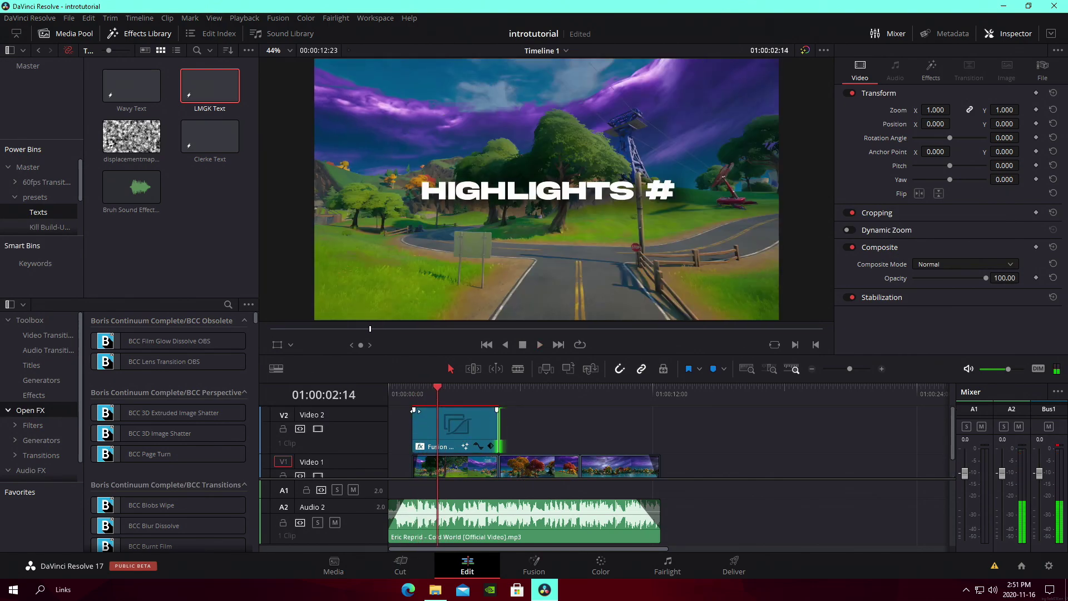
{"action": "left_click_drag", "start_coordinate": [420, 458], "coordinate": [419, 458]}
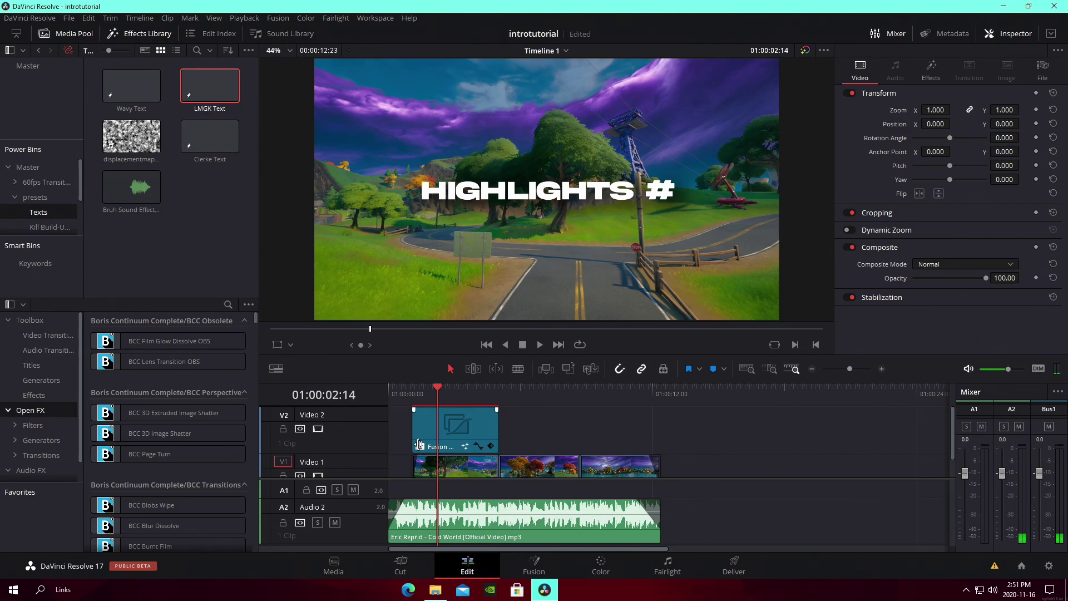
Step: Adjust the playback performance setting and play the text composition from 01:00:01:05 to check its fade-in
{"action": "left_click", "coordinate": [412, 395]}
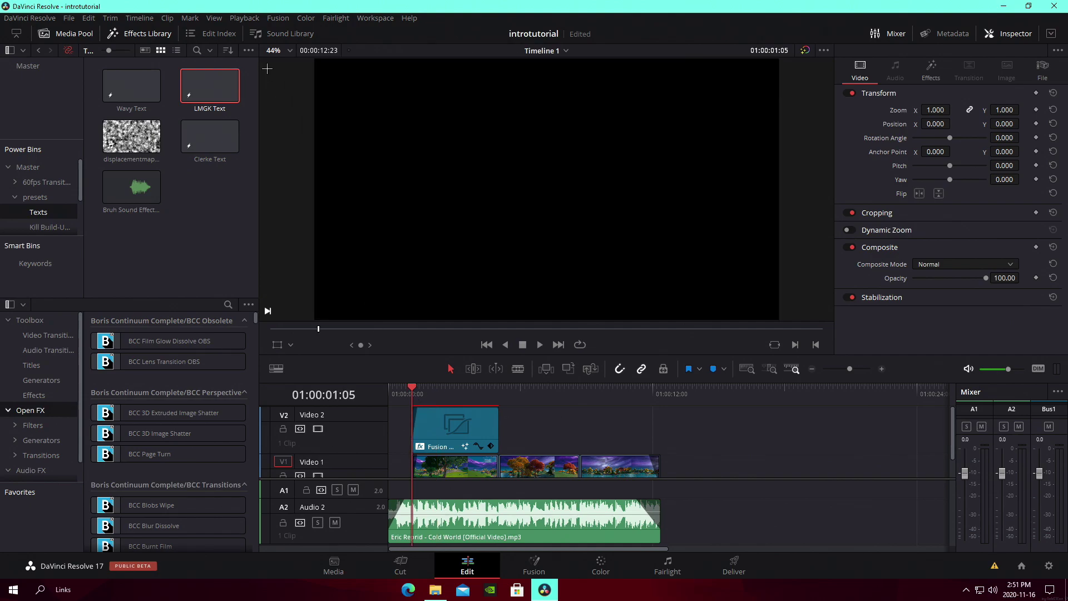
{"action": "left_click", "coordinate": [244, 18]}
{"action": "mouse_move", "coordinate": [291, 61]}
{"action": "left_click", "coordinate": [452, 83]}
{"action": "left_click_drag", "start_coordinate": [849, 369], "coordinate": [853, 369]}
{"action": "key", "text": "space"}
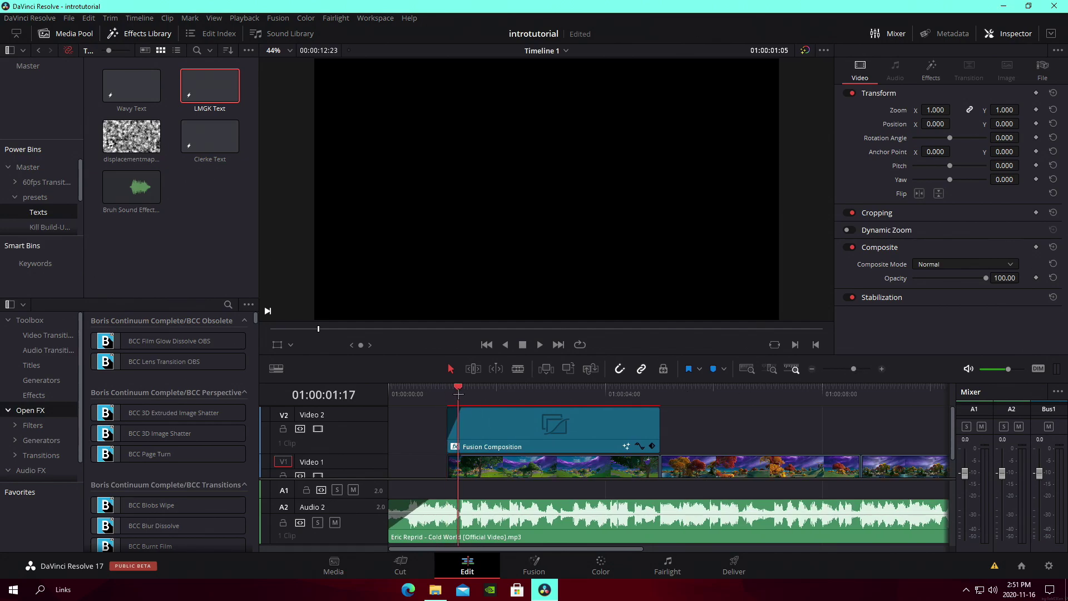
Step: Play the opening from the start of the text composition to judge its fade-in against the music
{"action": "key", "text": "space"}
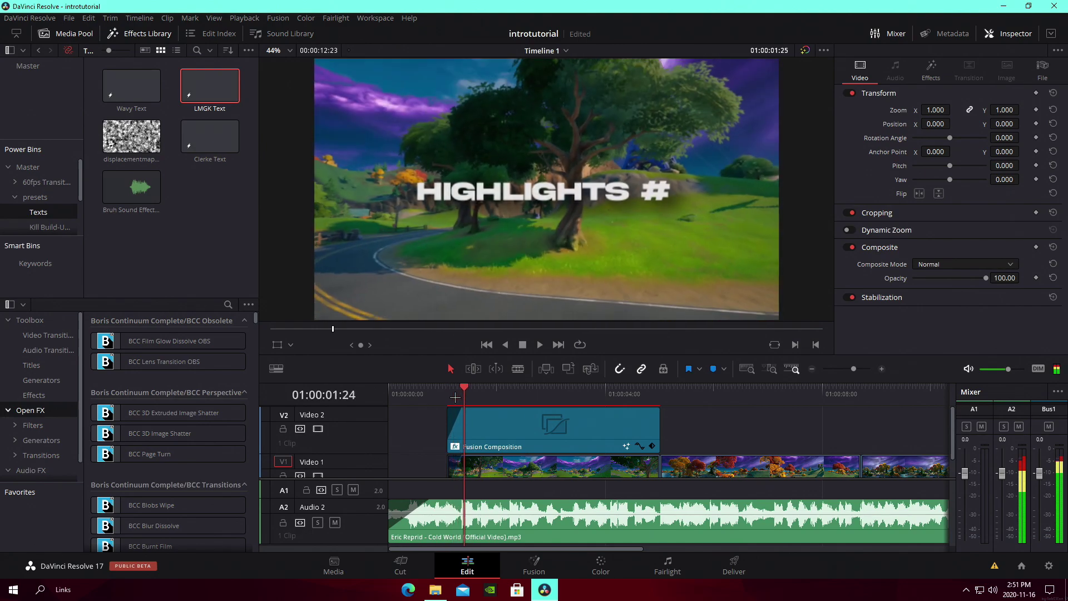
{"action": "key", "text": "space"}
{"action": "left_click_drag", "start_coordinate": [485, 388], "coordinate": [461, 388]}
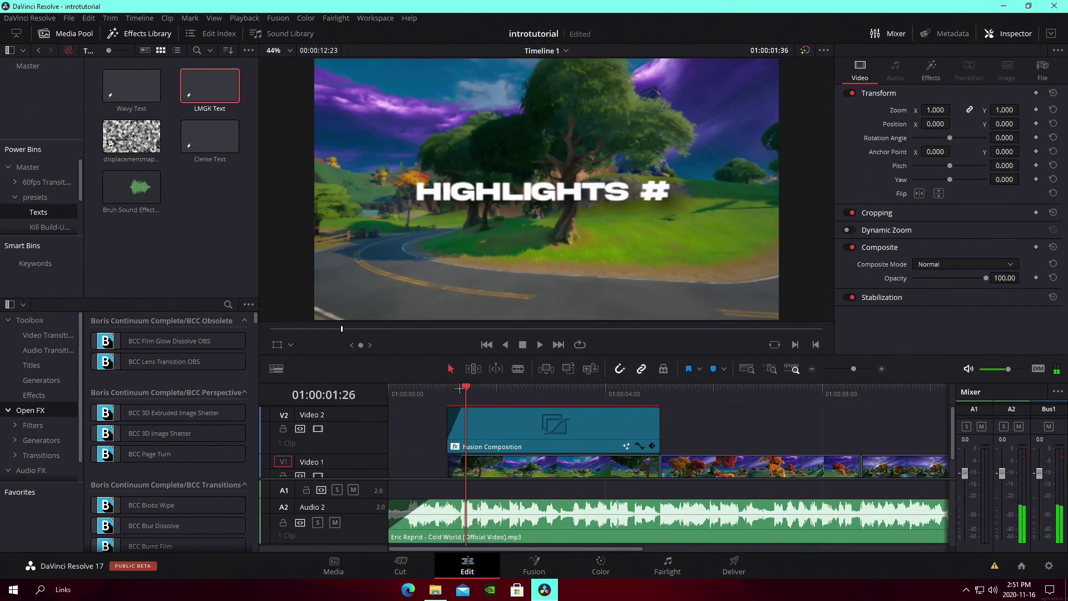
{"action": "left_click", "coordinate": [446, 386]}
{"action": "key", "text": "space"}
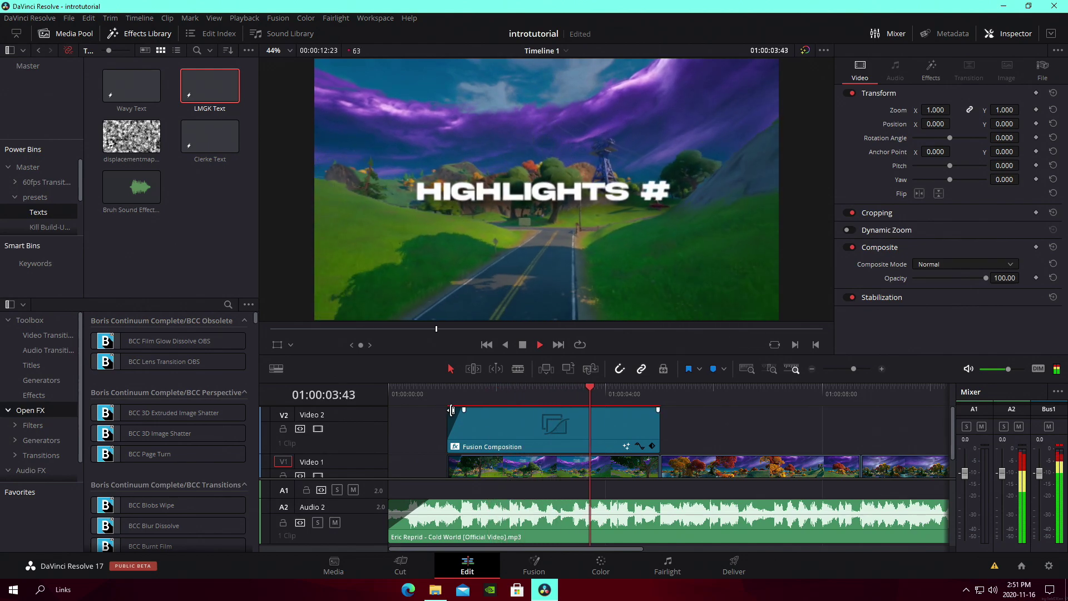
{"action": "key", "text": "space"}
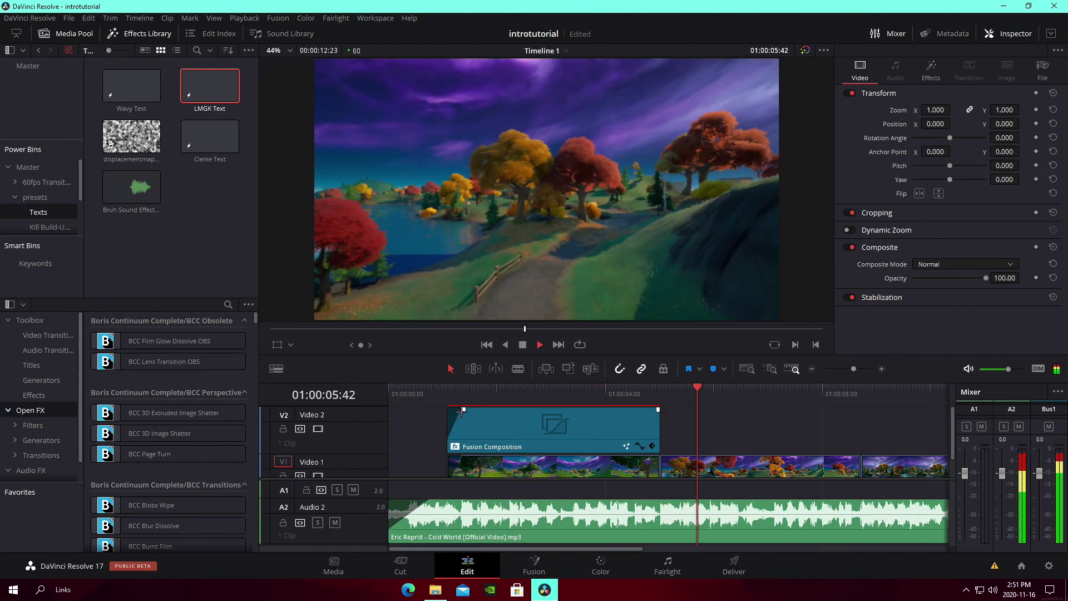
{"action": "left_click", "coordinate": [496, 396]}
{"action": "left_click_drag", "start_coordinate": [496, 396], "coordinate": [503, 396]}
Step: Remove the text composition's fade-in and add a timeline marker at 01:00:01:22 where the music beat starts
{"action": "left_click", "coordinate": [459, 410]}
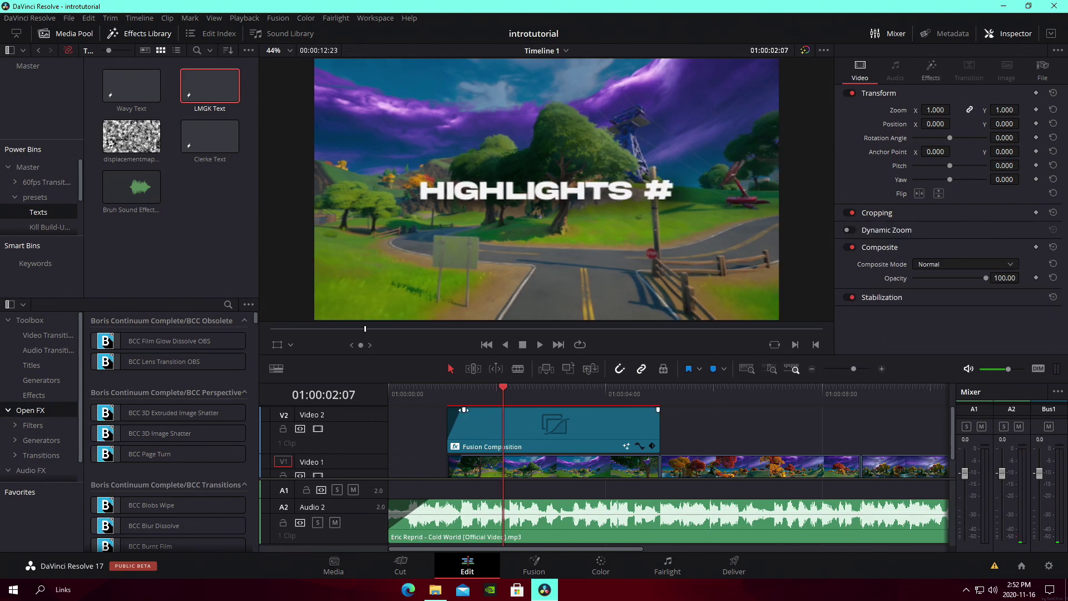
{"action": "left_click_drag", "start_coordinate": [442, 394], "coordinate": [463, 394]}
{"action": "right_click", "coordinate": [463, 396]}
{"action": "left_click", "coordinate": [713, 369]}
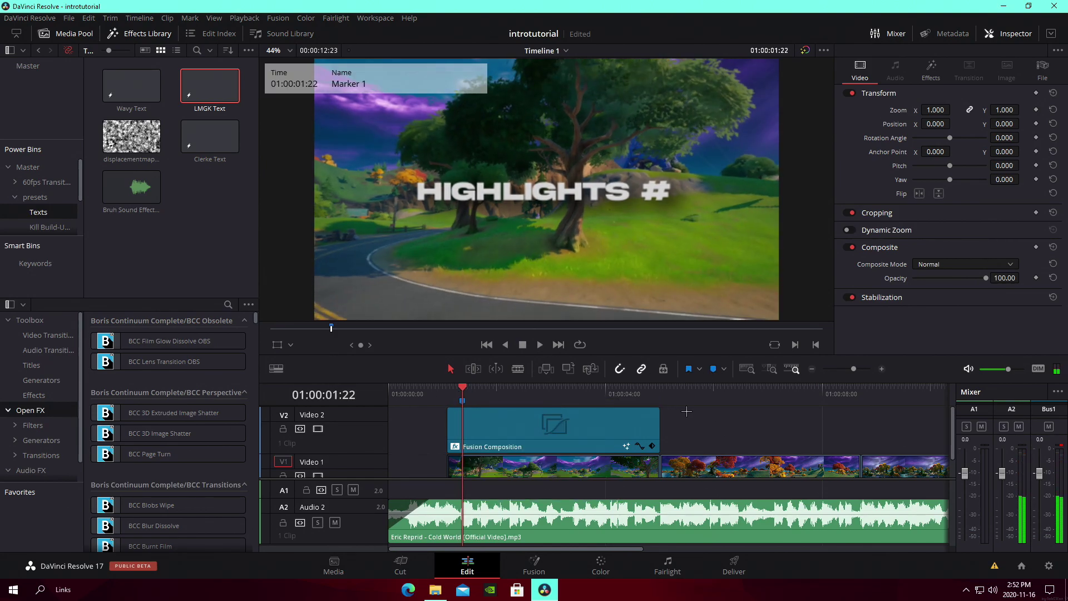
{"action": "left_click_drag", "start_coordinate": [853, 368], "coordinate": [866, 370]}
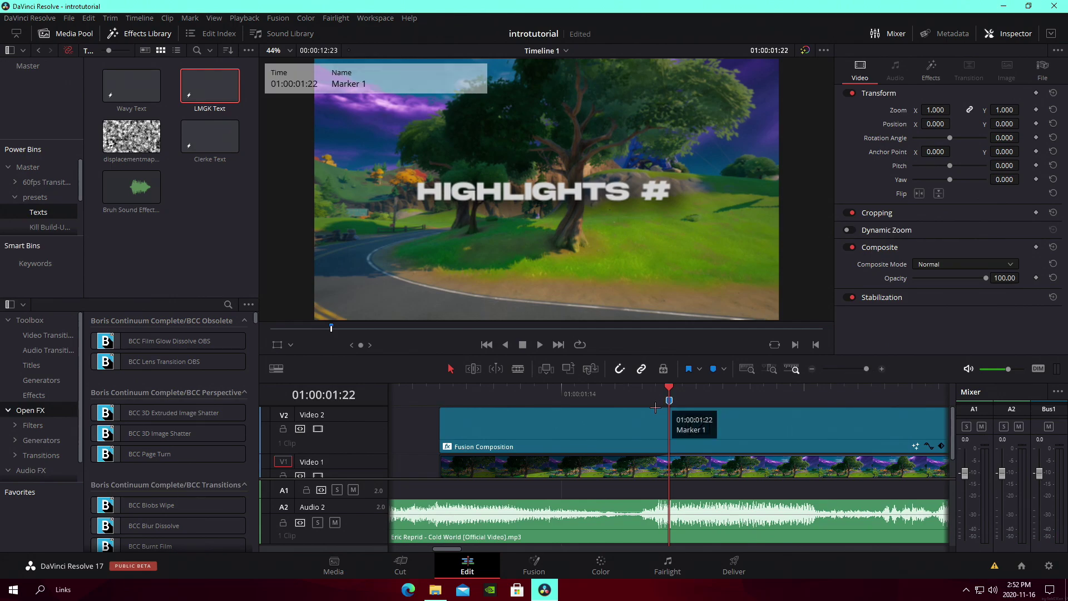
{"action": "left_click", "coordinate": [714, 403]}
{"action": "left_click", "coordinate": [672, 393]}
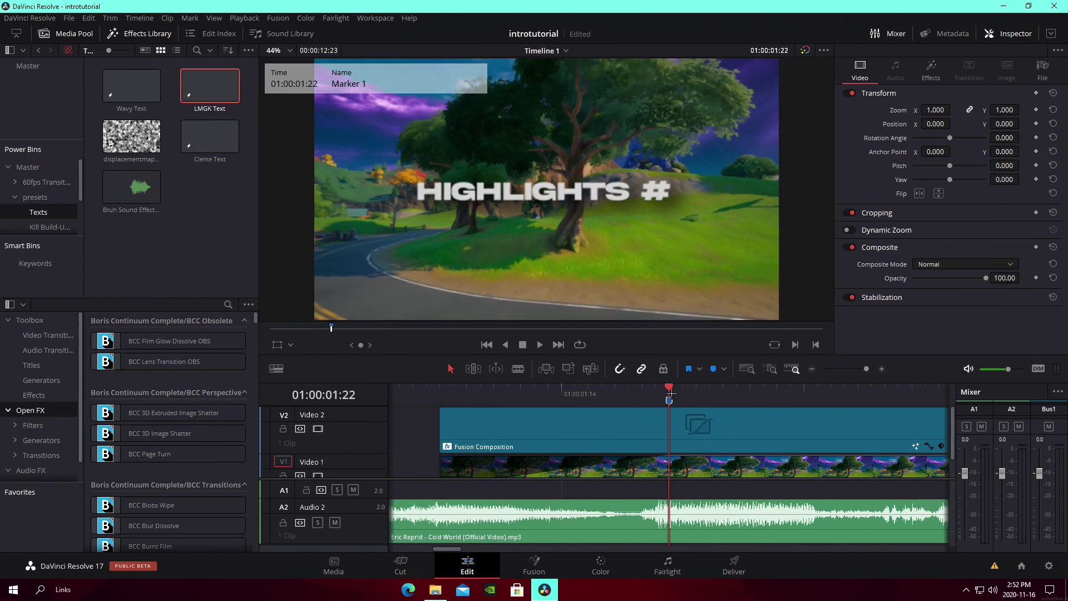
{"action": "left_click", "coordinate": [854, 368]}
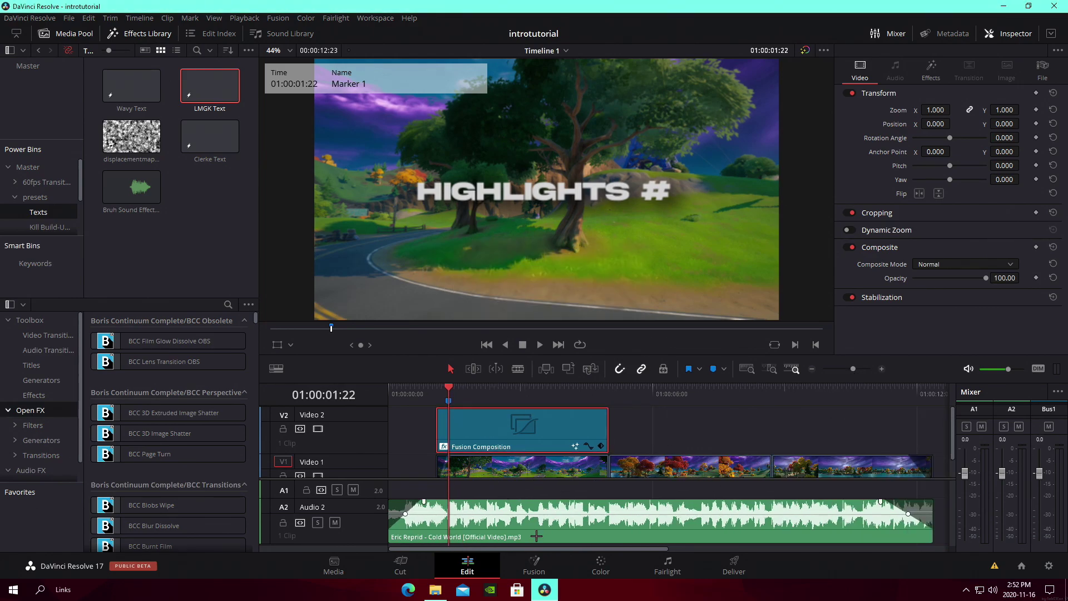
Step: Open the text composition in Fusion and replace the Text1 node's wording with "WHAT YOU'LL LEARN"
{"action": "left_click", "coordinate": [532, 562]}
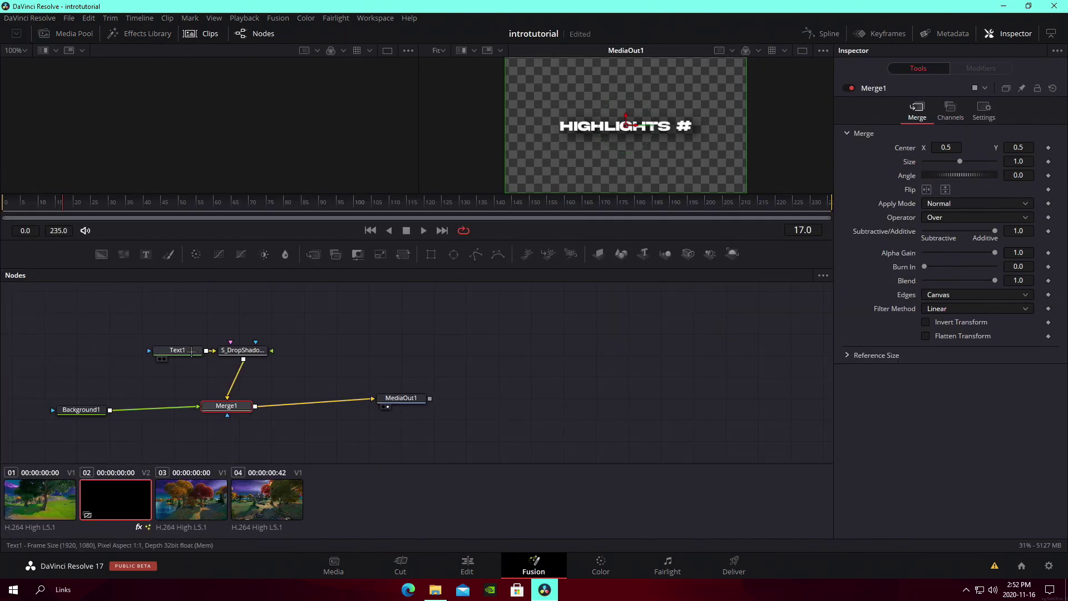
{"action": "left_click", "coordinate": [183, 350]}
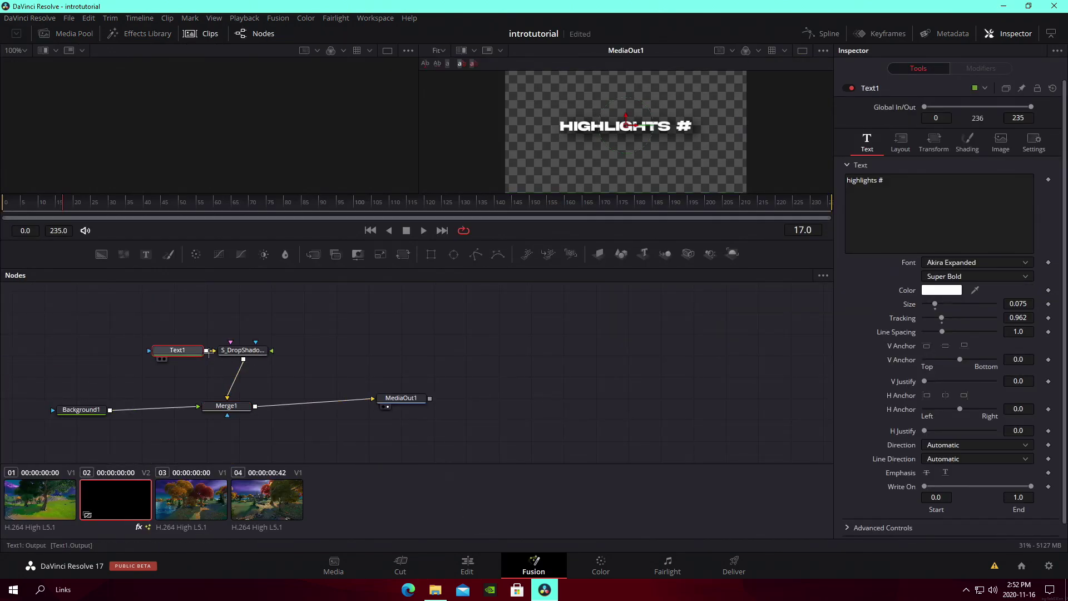
{"action": "left_click", "coordinate": [910, 181]}
{"action": "key", "text": "BackSpace"}
{"action": "key", "text": "BackSpace"}
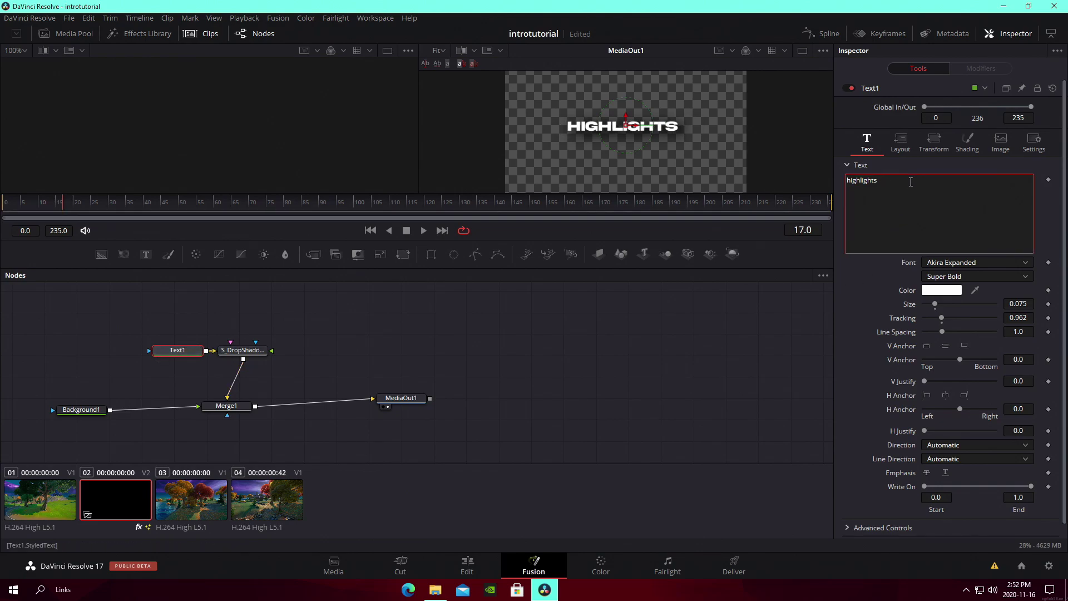
{"action": "key", "text": "BackSpace"}
{"action": "key", "text": "BackSpace"}
{"action": "key", "text": "BackSpace"}
{"action": "key", "text": "BackSpace"}
{"action": "key", "text": "BackSpace"}
{"action": "key", "text": "BackSpace"}
{"action": "key", "text": "BackSpace"}
{"action": "key", "text": "BackSpace"}
{"action": "key", "text": "BackSpace"}
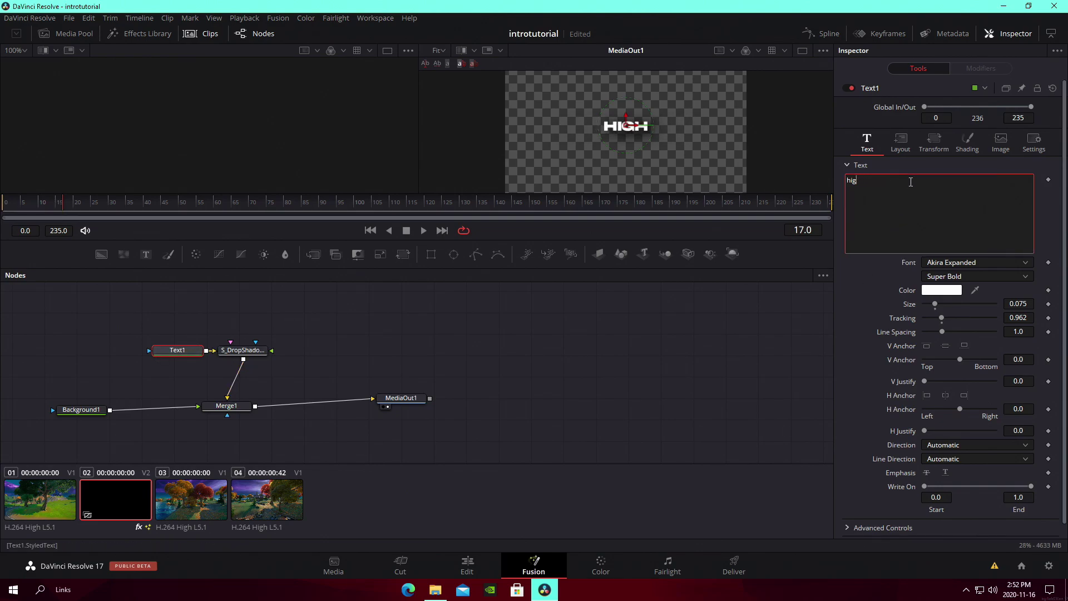
{"action": "key", "text": "BackSpace"}
{"action": "type", "text": "WHAT YOU'"}
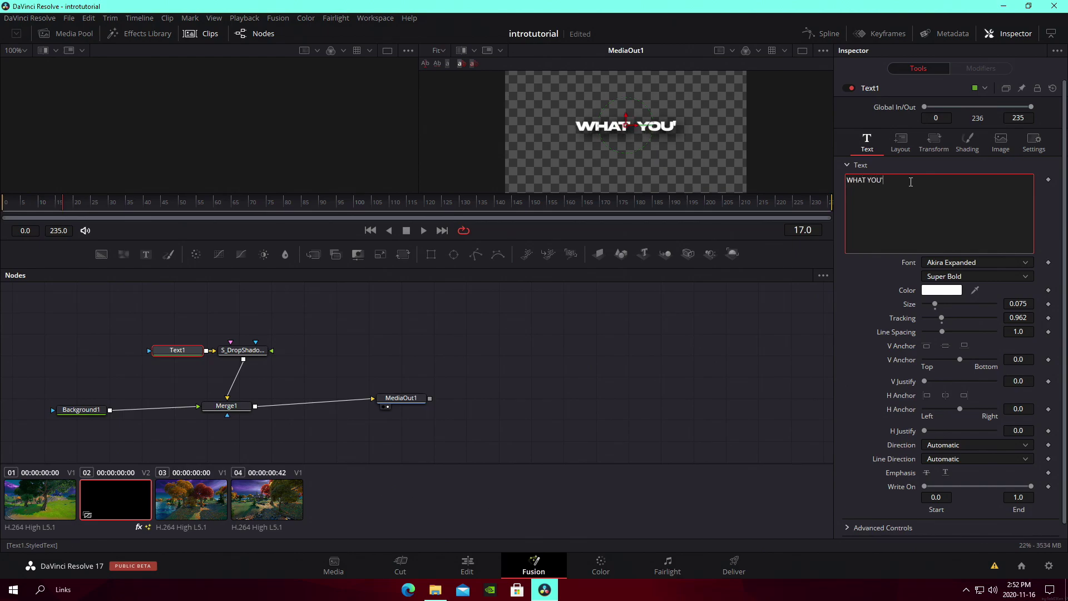
{"action": "type", "text": "LL LEARN"}
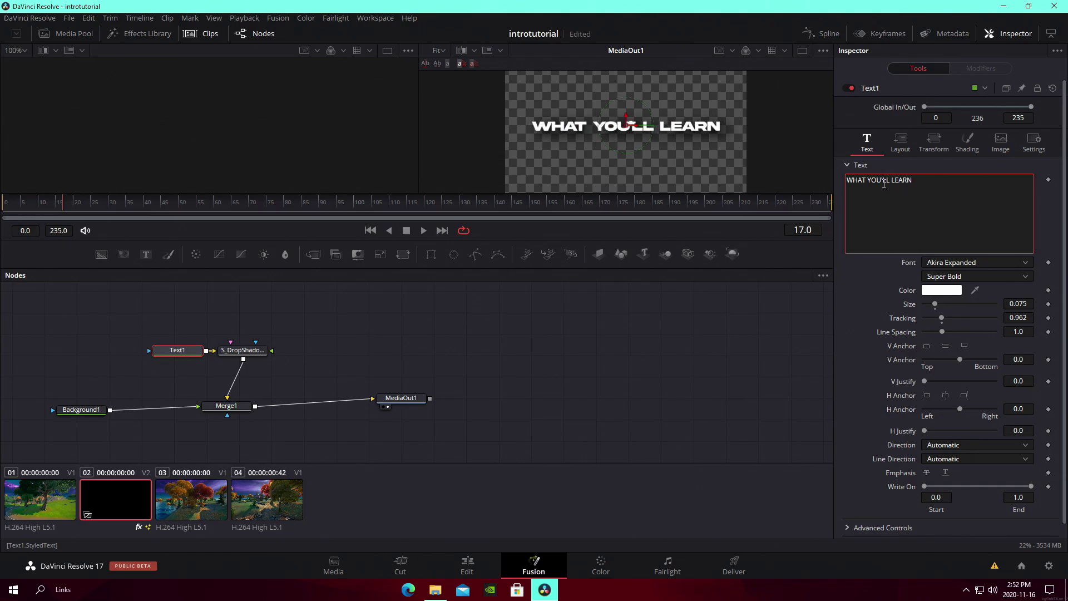
Step: Reword the Text1 title to "WHAT YOU WILL LEARN" and save the project
{"action": "key", "text": "BackSpace"}
{"action": "key", "text": "BackSpace"}
{"action": "key", "text": "BackSpace"}
{"action": "type", "text": "WILL"}
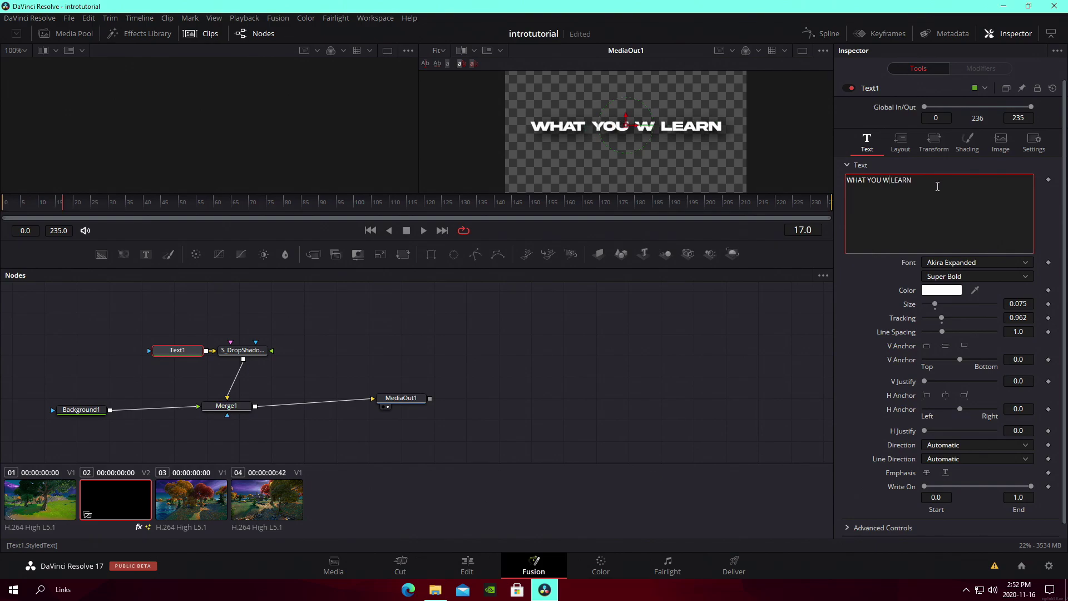
{"action": "key", "text": "ctrl+s"}
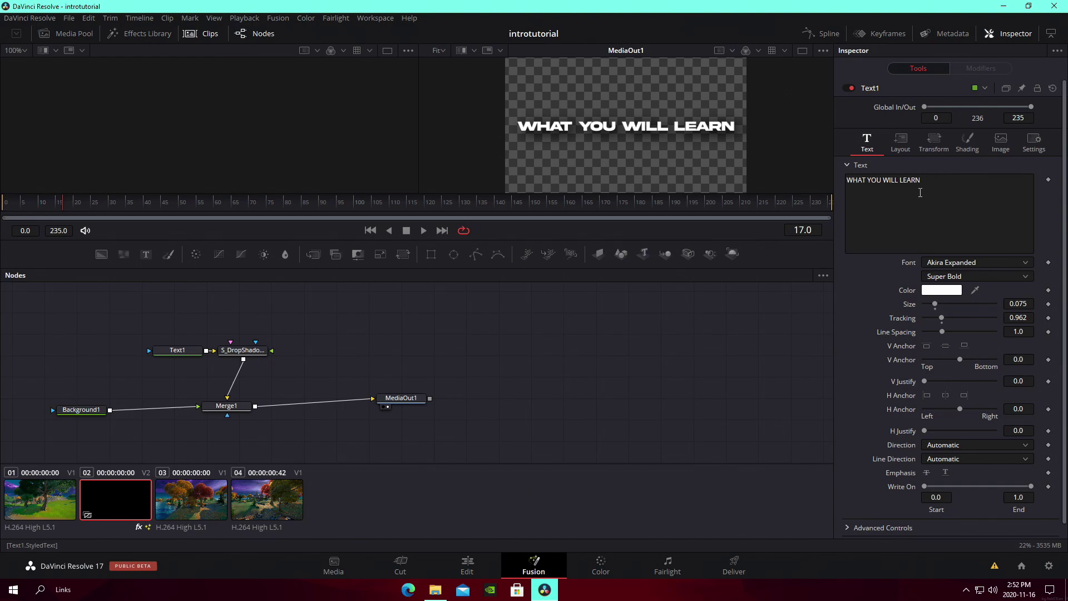
Step: Play the edit timeline from just before the marker to check how the new title appears
{"action": "left_click", "coordinate": [467, 563]}
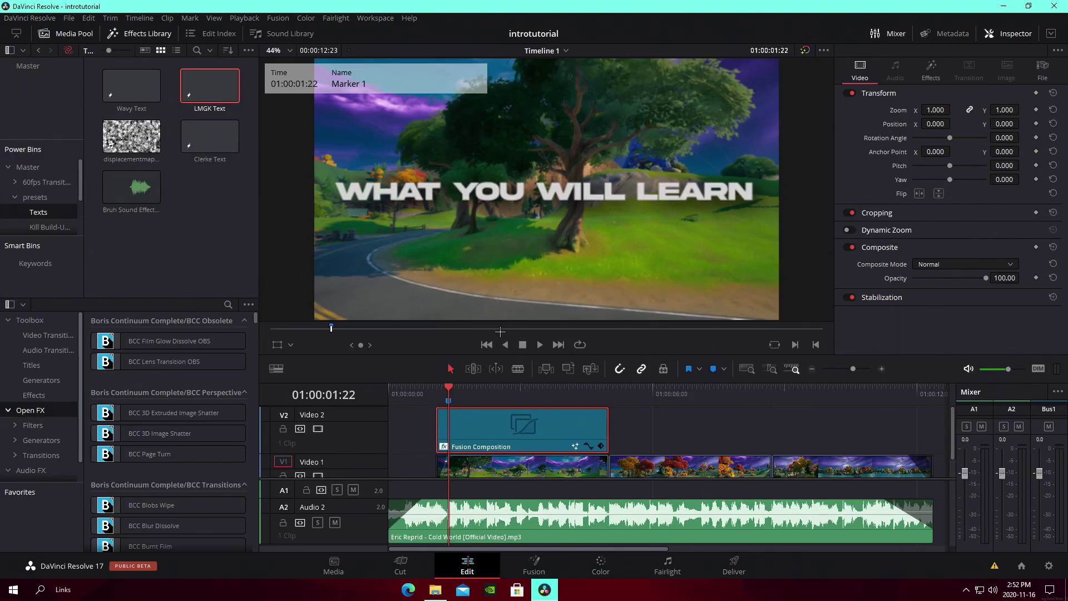
{"action": "left_click", "coordinate": [433, 391]}
{"action": "key", "text": "space"}
{"action": "left_click", "coordinate": [427, 391]}
Step: At the 01:00:01:22 marker, keyframe Text1's Write On in Fusion at frame 17 with End at 0.0
{"action": "mouse_move", "coordinate": [437, 392]}
{"action": "left_mouse_down"}
{"action": "mouse_move", "coordinate": [608, 420]}
{"action": "mouse_move", "coordinate": [437, 421]}
{"action": "mouse_move", "coordinate": [449, 421]}
{"action": "left_mouse_up"}
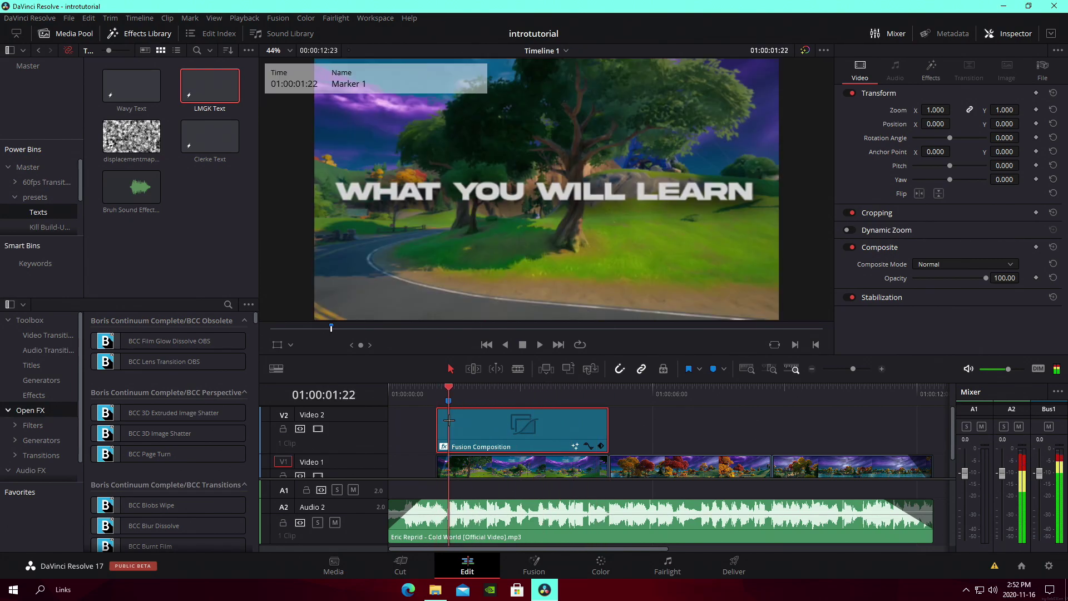
{"action": "left_click", "coordinate": [533, 563]}
{"action": "left_click", "coordinate": [177, 350]}
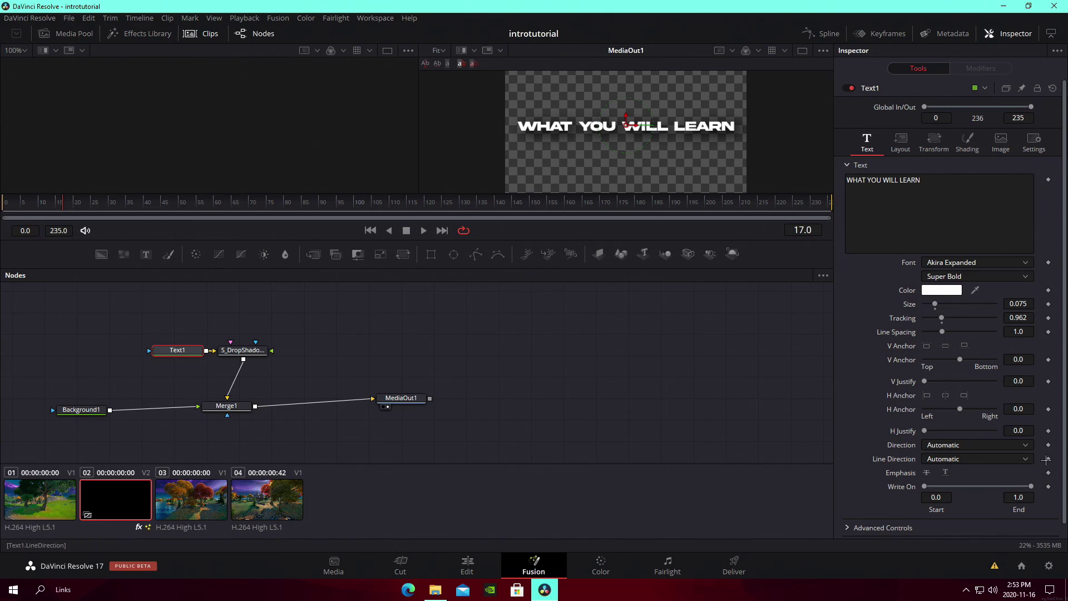
{"action": "left_click", "coordinate": [1048, 486]}
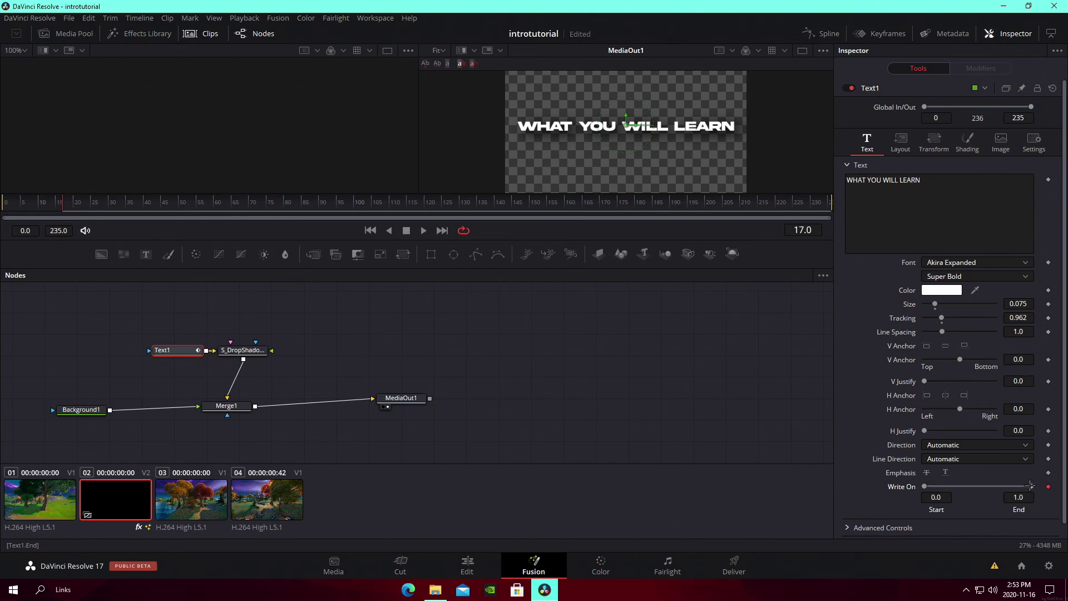
{"action": "left_click_drag", "start_coordinate": [1029, 485], "coordinate": [922, 483]}
Step: Keyframe Text1's Write On End at 1.0 on frame 37 and play the animation from the first frame
{"action": "left_click_drag", "start_coordinate": [22, 204], "coordinate": [53, 204]}
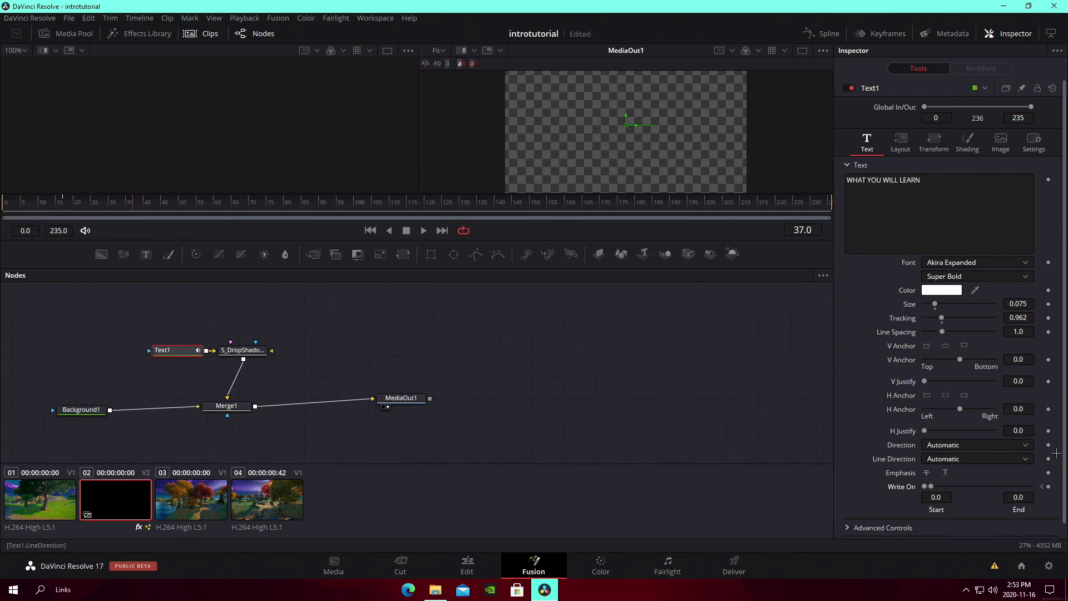
{"action": "left_click_drag", "start_coordinate": [930, 485], "coordinate": [1031, 486]}
{"action": "left_click_drag", "start_coordinate": [58, 198], "coordinate": [2, 201]}
{"action": "key", "text": "space"}
{"action": "key", "text": "space"}
{"action": "key", "text": "space"}
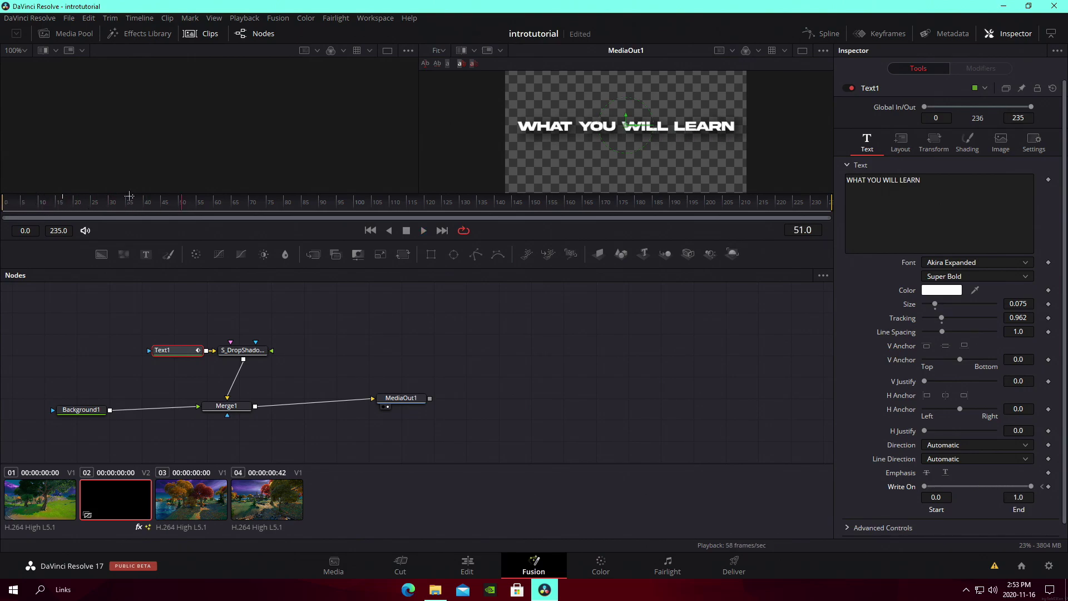
Step: Keyframe Text1's Write On unchanged at about frame 215, and set its Start to 1.0 at frame 235
{"action": "left_click", "coordinate": [822, 202]}
{"action": "left_click", "coordinate": [1048, 486]}
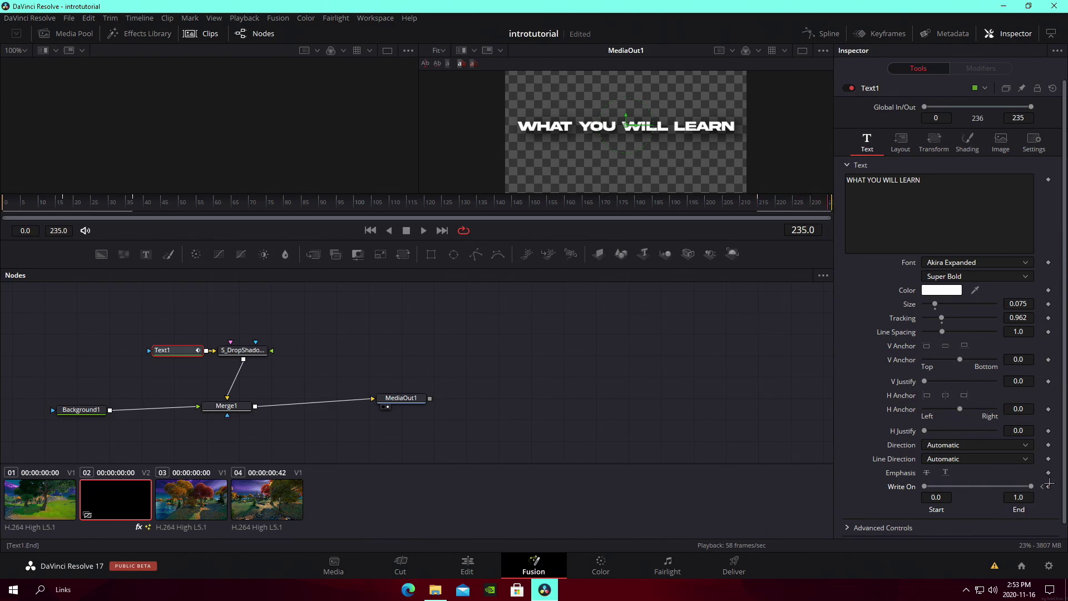
{"action": "left_click_drag", "start_coordinate": [925, 484], "coordinate": [1055, 504]}
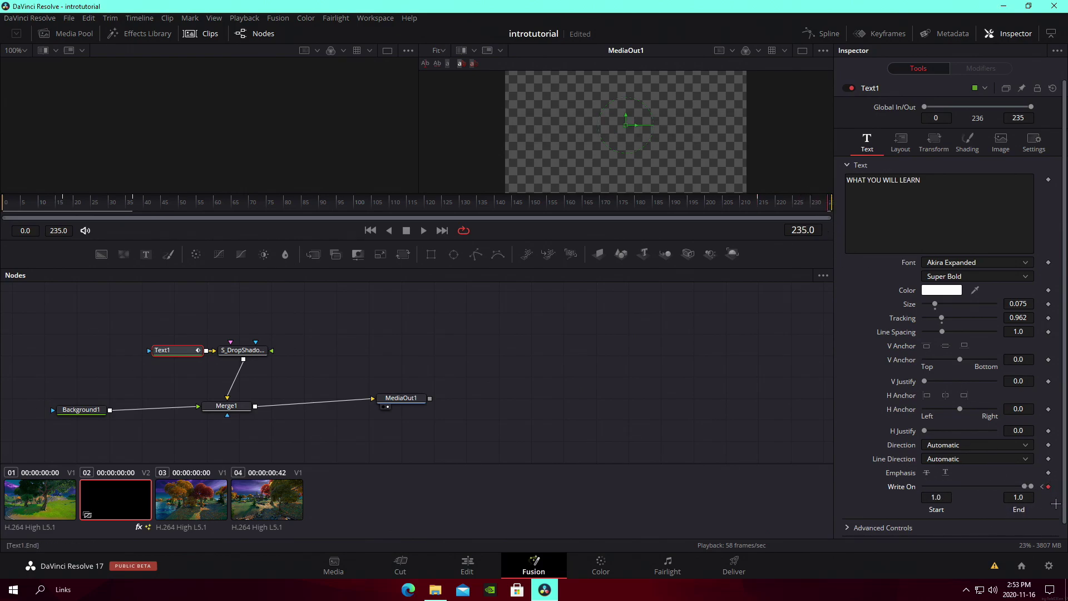
Step: Play the edit timeline through the end of the text composition to check the title's write-off
{"action": "left_click", "coordinate": [466, 564]}
{"action": "key", "text": "space"}
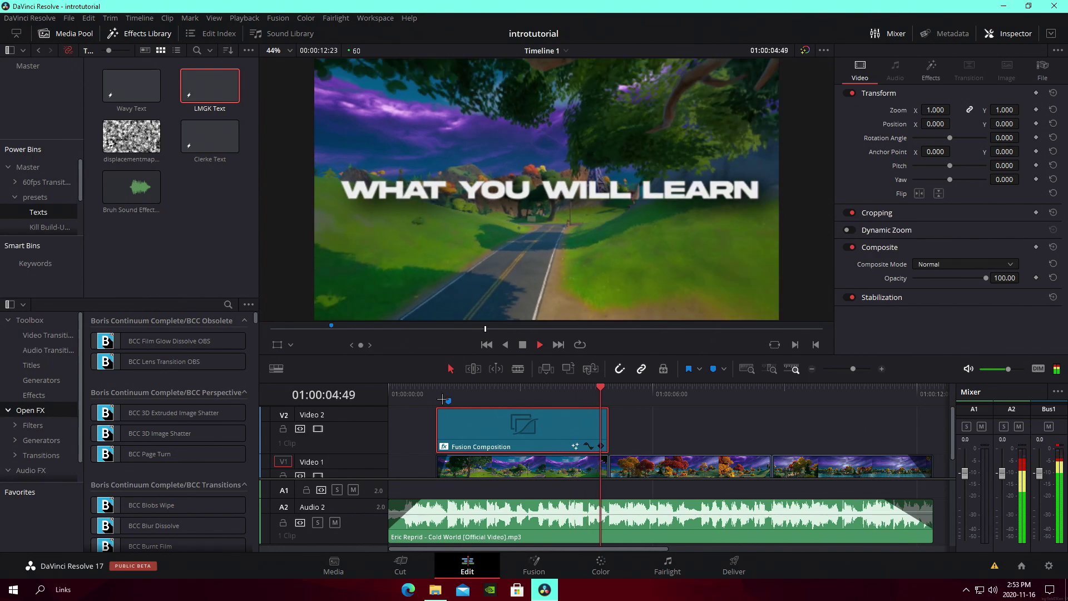
{"action": "left_click_drag", "start_coordinate": [565, 393], "coordinate": [580, 393]}
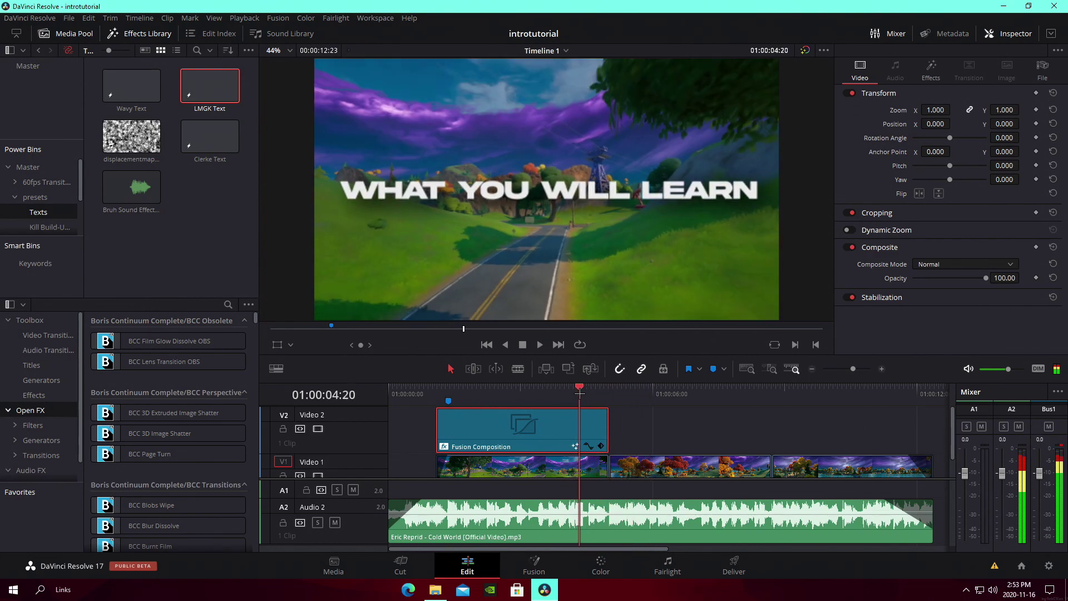
{"action": "key", "text": "space"}
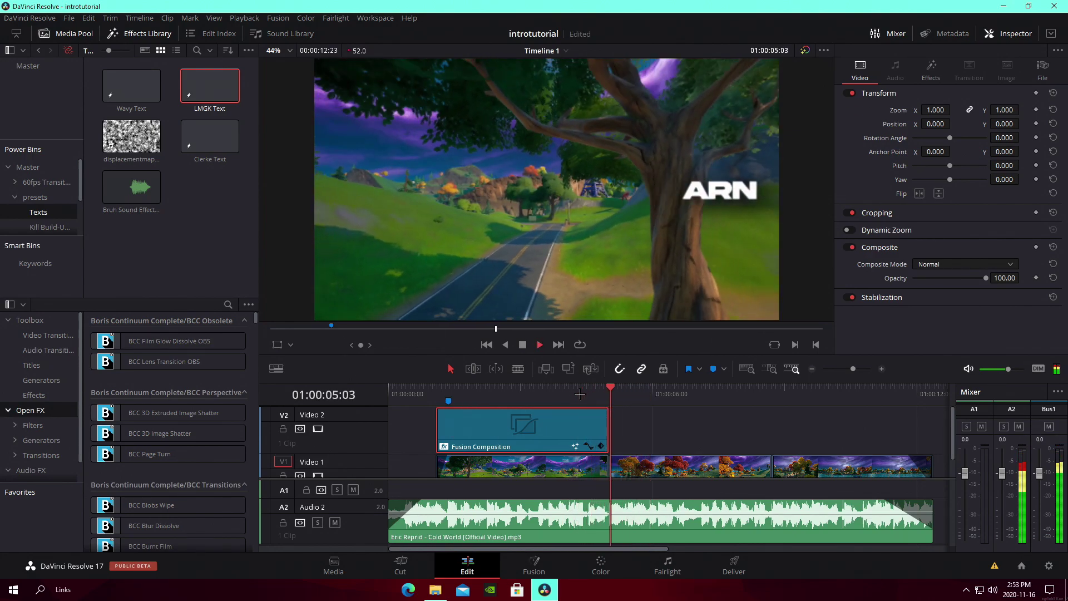
{"action": "key", "text": "space"}
Step: Replay the title's start around the 01:00:01:22 marker to check the write-on timing against the beat
{"action": "left_click", "coordinate": [436, 393]}
{"action": "key", "text": "space"}
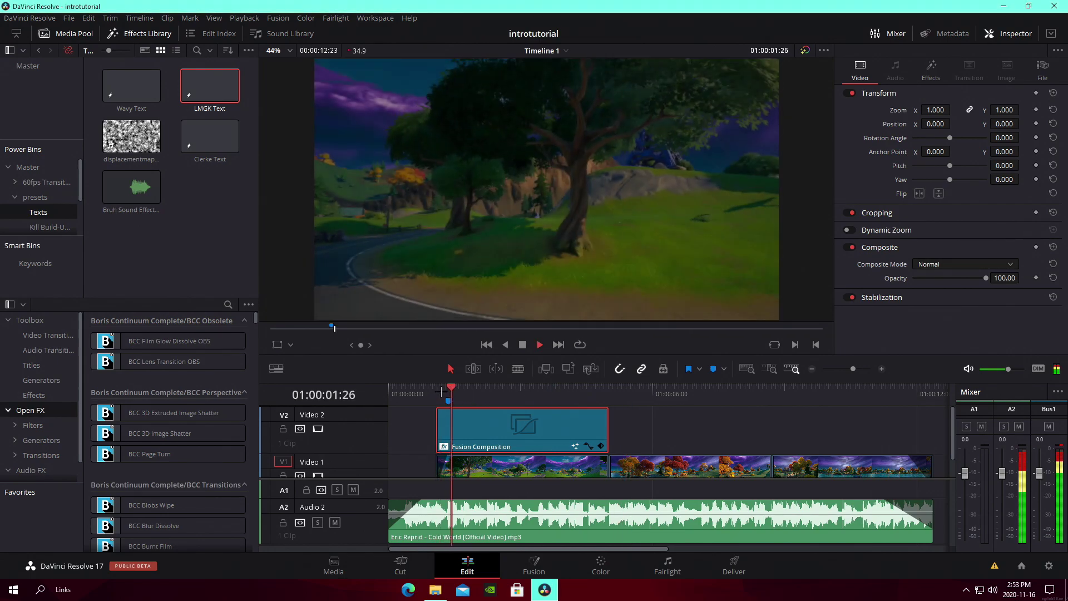
{"action": "left_click", "coordinate": [443, 392]}
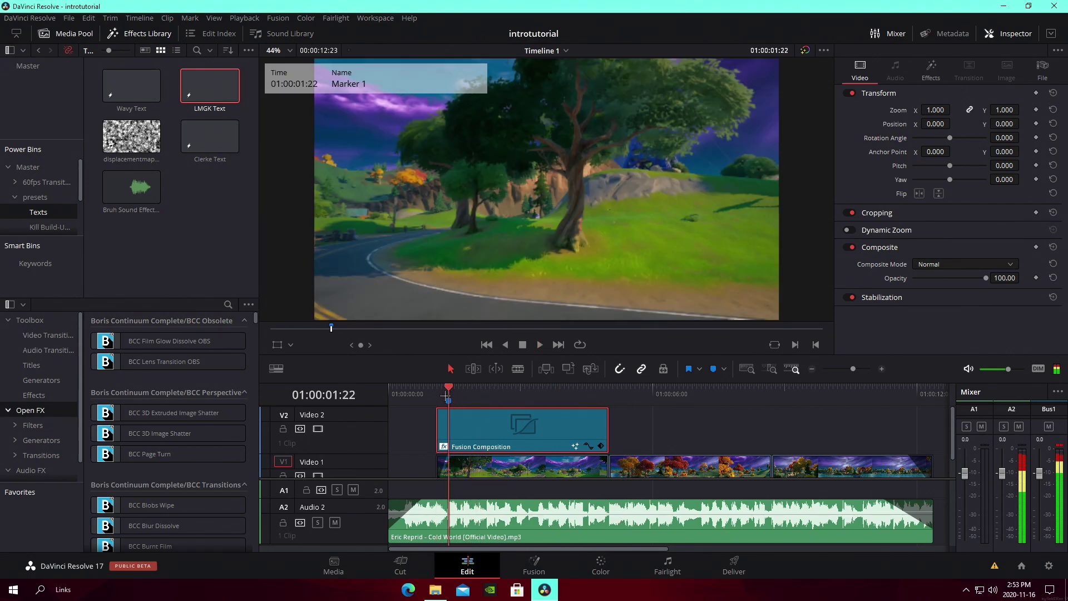
{"action": "key", "text": "space"}
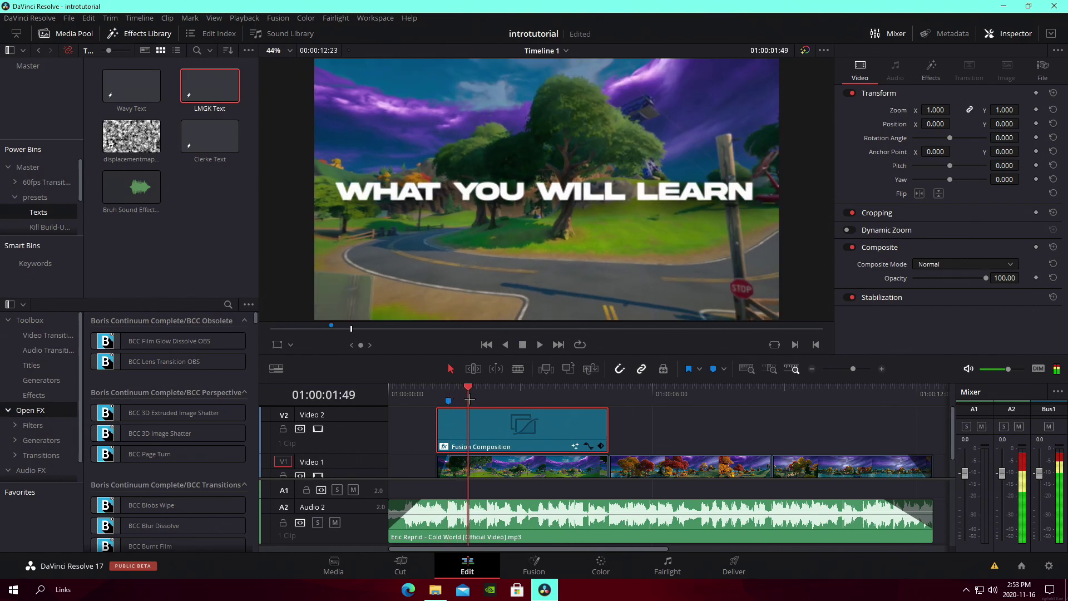
{"action": "left_click", "coordinate": [454, 402]}
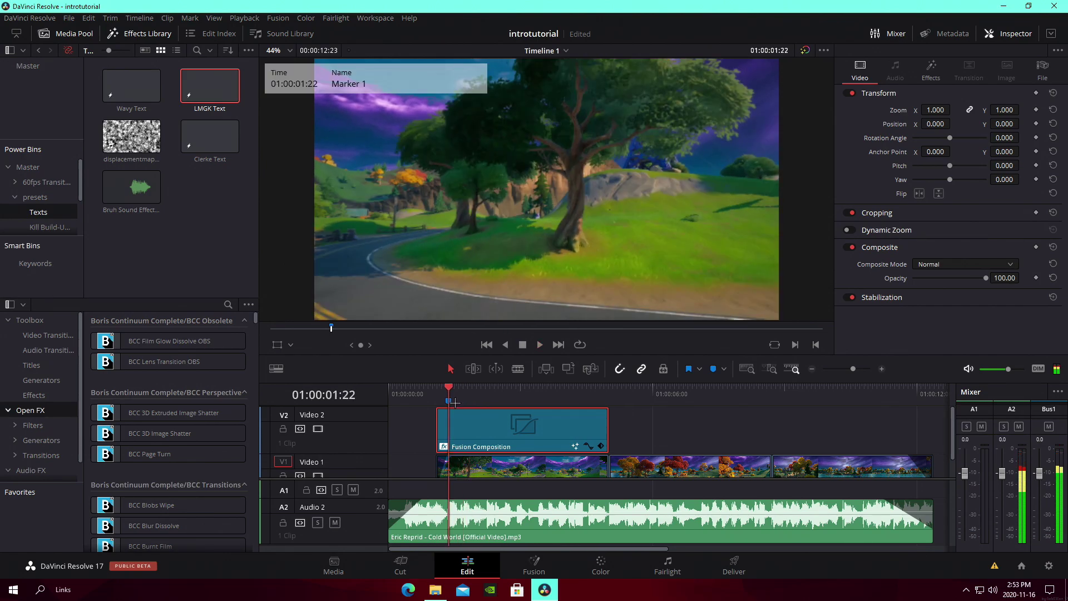
{"action": "key", "text": "space"}
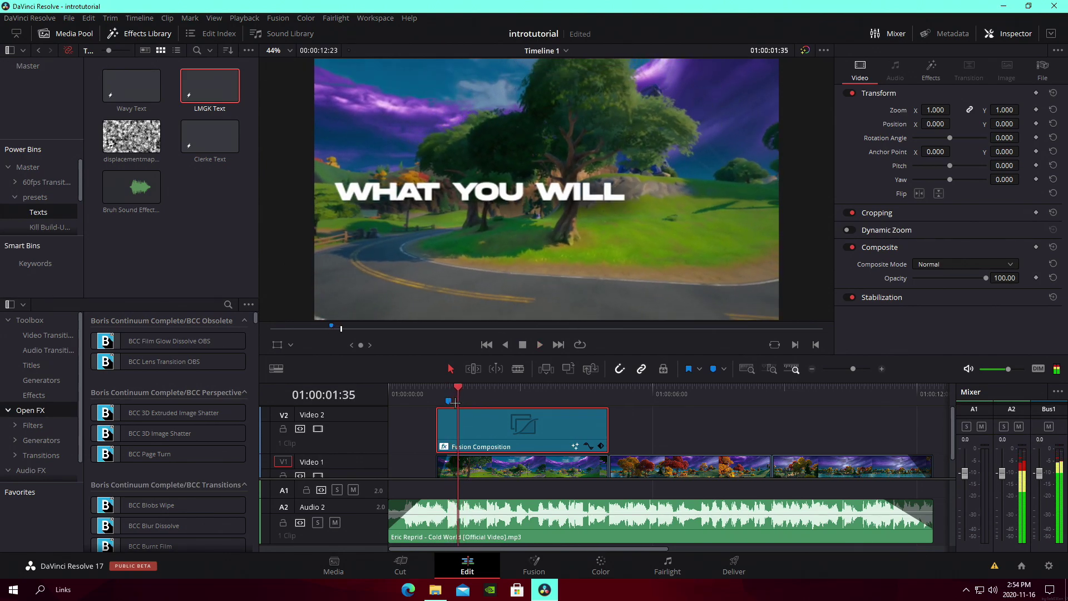
{"action": "key", "text": "space"}
Step: Recolour the fully written WHAT YOU WILL LEARN title light pink through Text1 in its Fusion composition
{"action": "left_click_drag", "start_coordinate": [467, 394], "coordinate": [523, 415]}
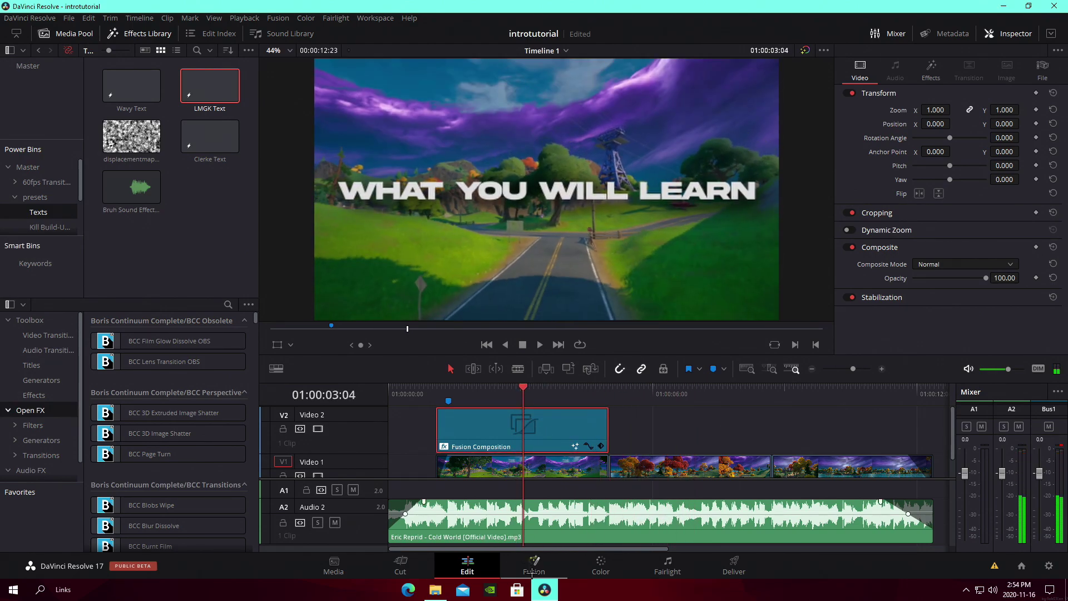
{"action": "left_click", "coordinate": [534, 566]}
{"action": "left_click", "coordinate": [177, 349]}
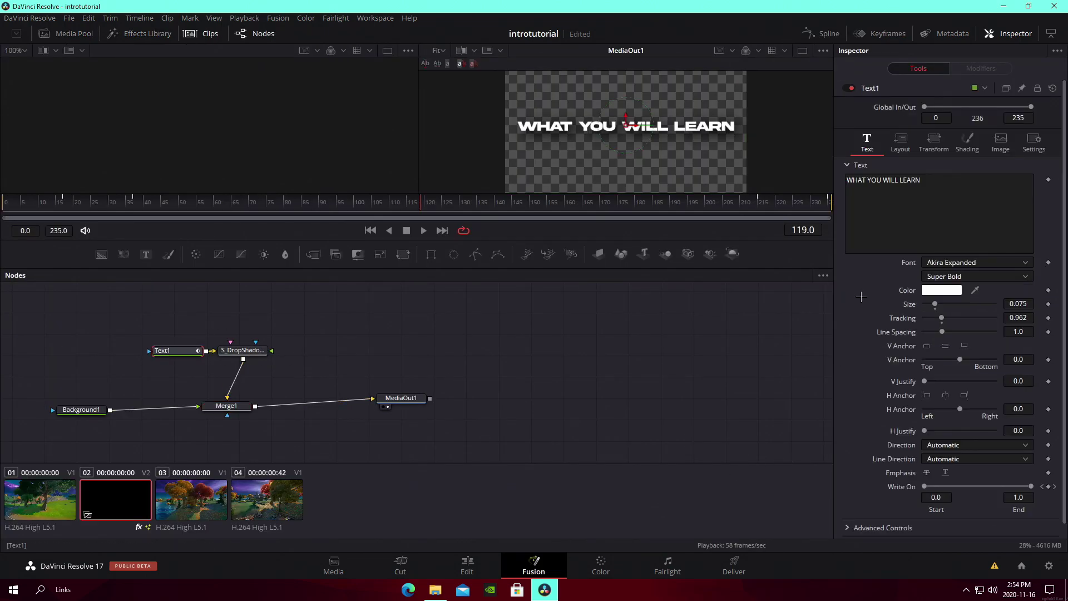
{"action": "left_click", "coordinate": [934, 290]}
{"action": "left_click", "coordinate": [518, 271]}
{"action": "left_click", "coordinate": [662, 398]}
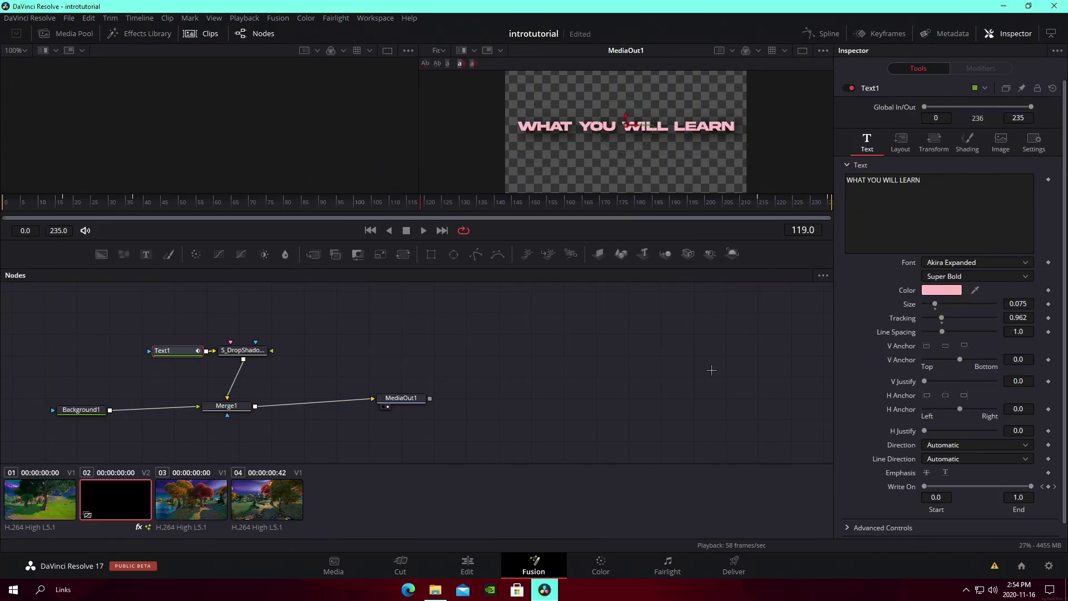
Step: Change Text1's colour to yellow #ffe875 and darken it to a dull olive yellow
{"action": "left_click", "coordinate": [945, 289]}
{"action": "left_click", "coordinate": [619, 226]}
{"action": "left_click", "coordinate": [621, 240]}
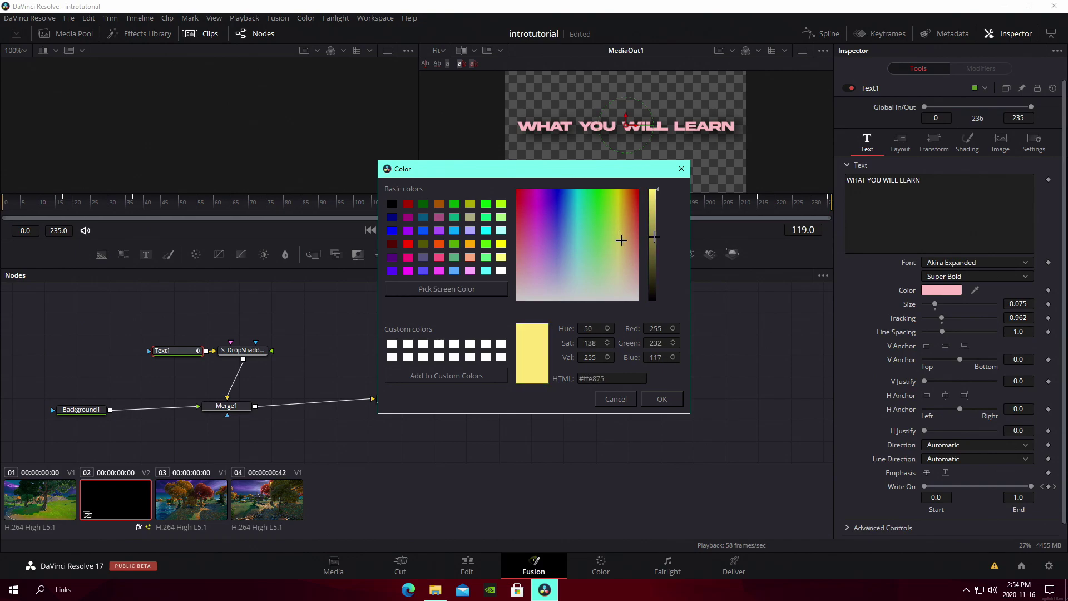
{"action": "left_click", "coordinate": [662, 398]}
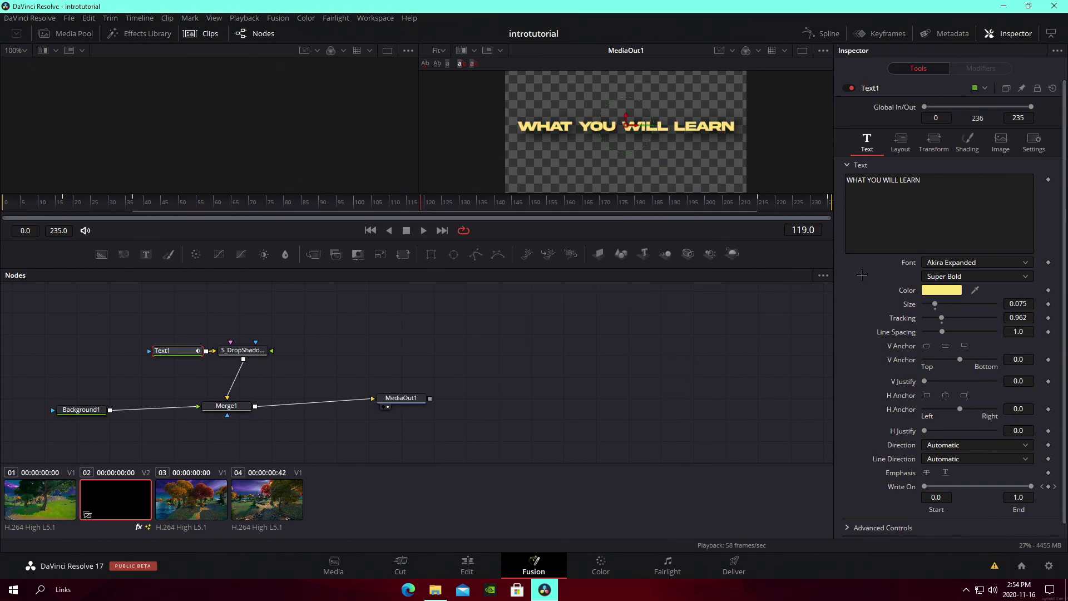
{"action": "left_click", "coordinate": [943, 290]}
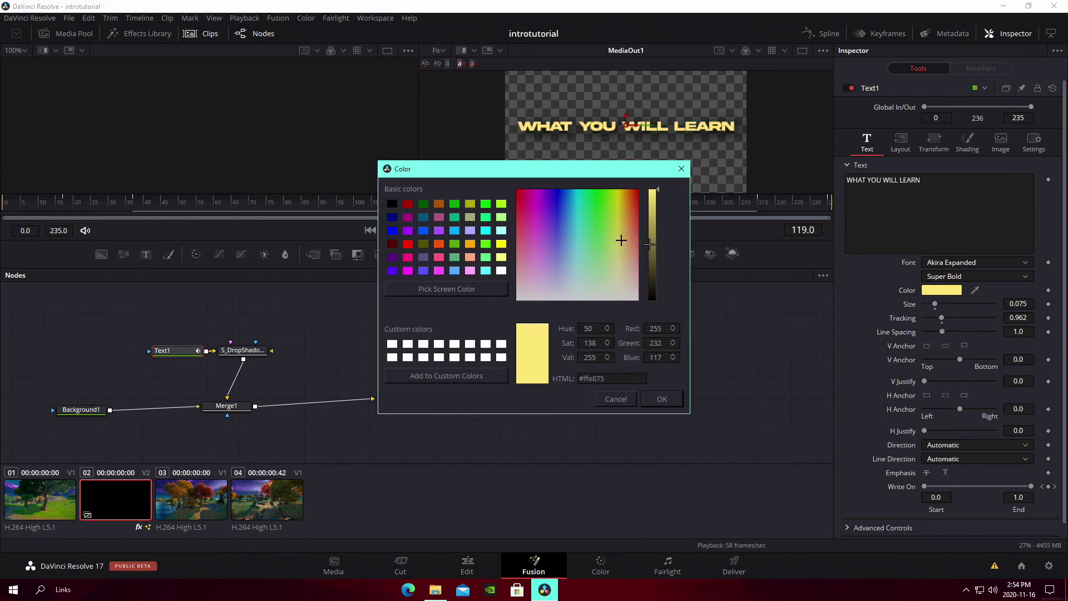
{"action": "left_click", "coordinate": [653, 244]}
{"action": "left_click", "coordinate": [656, 399]}
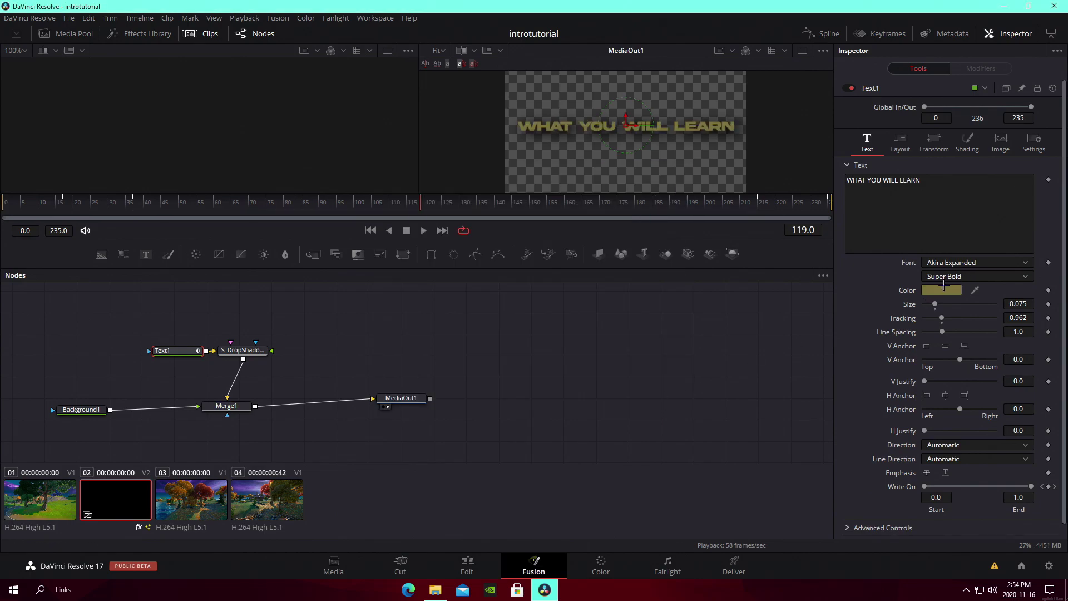
Step: Change Text1's colour to dark grey #545454 and view the title over the footage in the edit timeline
{"action": "left_click", "coordinate": [946, 289]}
{"action": "left_click_drag", "start_coordinate": [650, 293], "coordinate": [652, 305]}
{"action": "mouse_move", "coordinate": [523, 284]}
{"action": "left_mouse_down"}
{"action": "mouse_move", "coordinate": [487, 300]}
{"action": "mouse_move", "coordinate": [492, 273]}
{"action": "mouse_move", "coordinate": [528, 305]}
{"action": "left_mouse_up"}
{"action": "left_click", "coordinate": [649, 245]}
{"action": "left_click", "coordinate": [653, 264]}
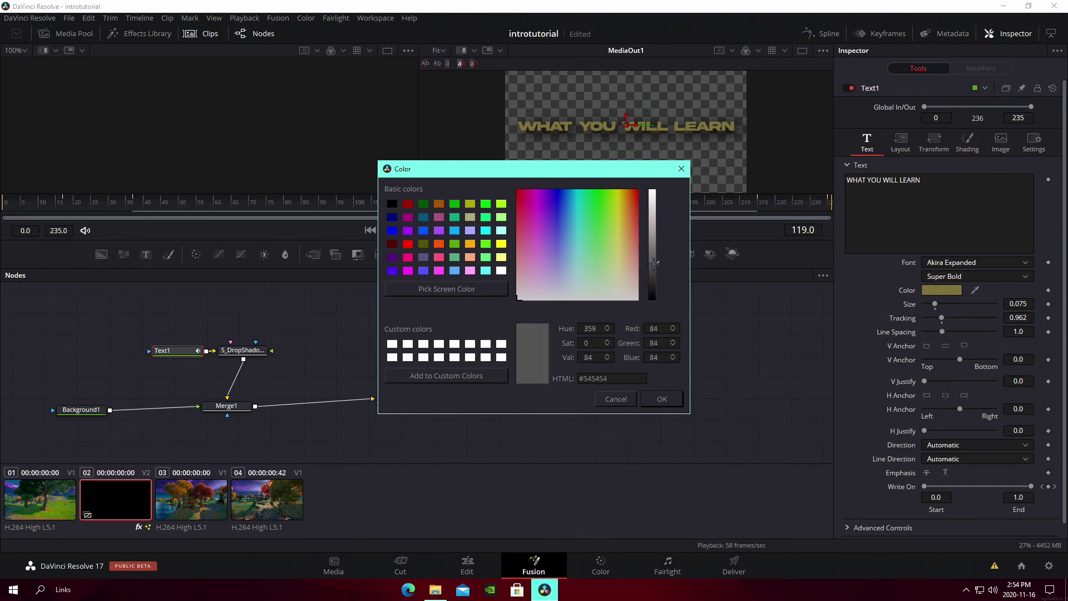
{"action": "left_click", "coordinate": [660, 398]}
{"action": "left_click", "coordinate": [467, 563]}
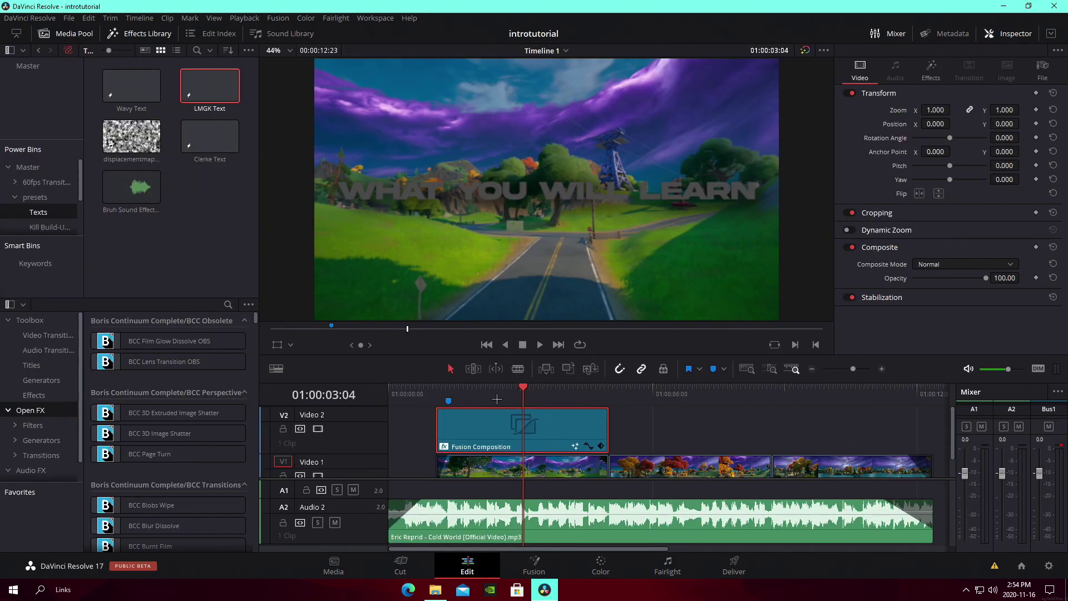
Step: Set Text1's colour back to white #ffffff in the Fusion composition and return to the edit timeline
{"action": "left_click", "coordinate": [526, 563]}
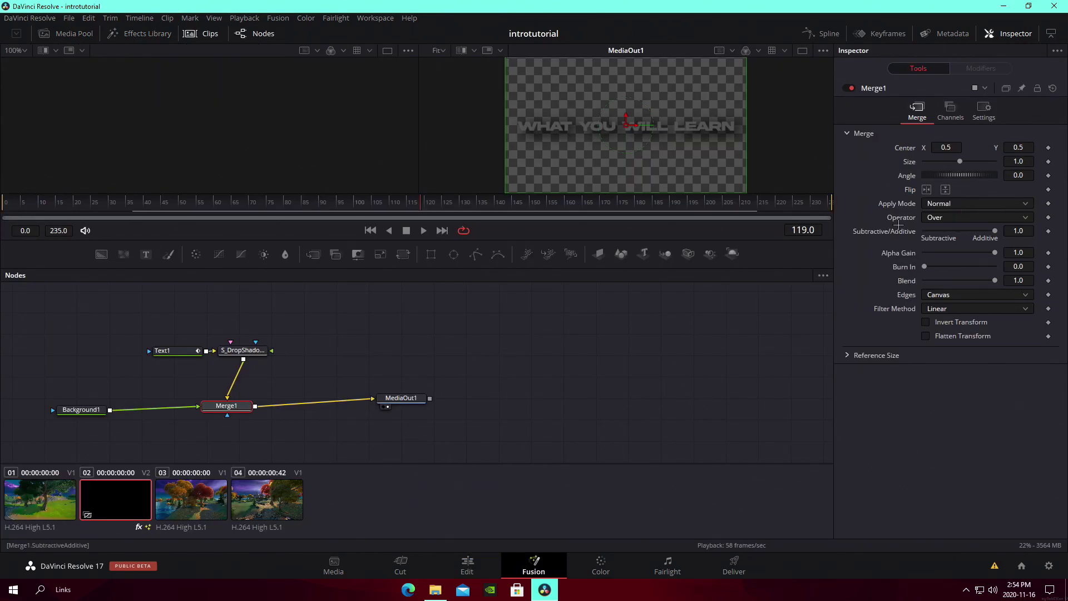
{"action": "left_click", "coordinate": [189, 355]}
{"action": "left_click", "coordinate": [929, 290]}
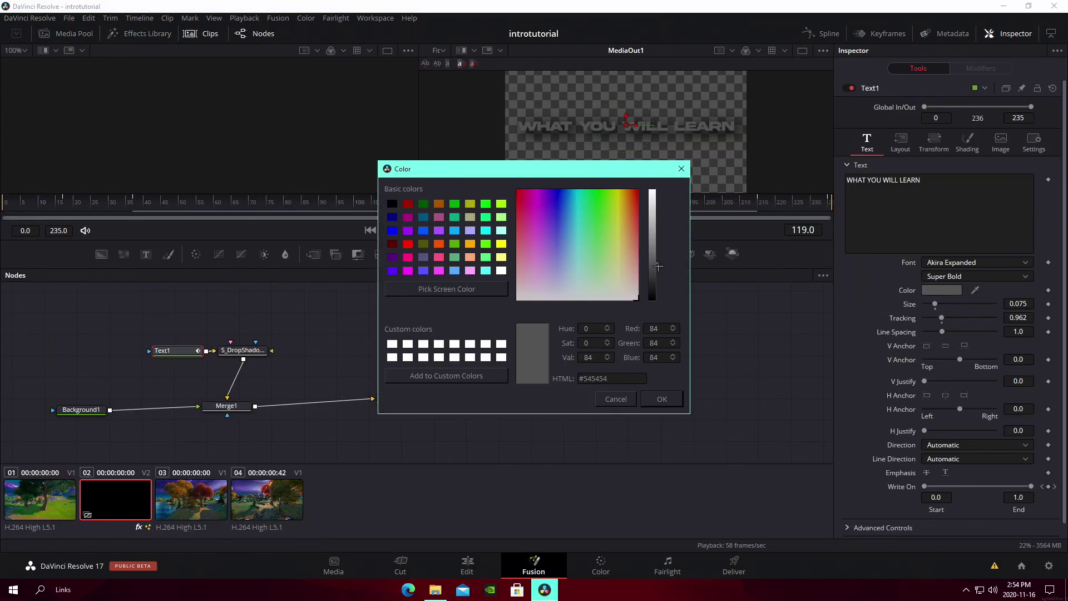
{"action": "left_click_drag", "start_coordinate": [652, 262], "coordinate": [654, 149]}
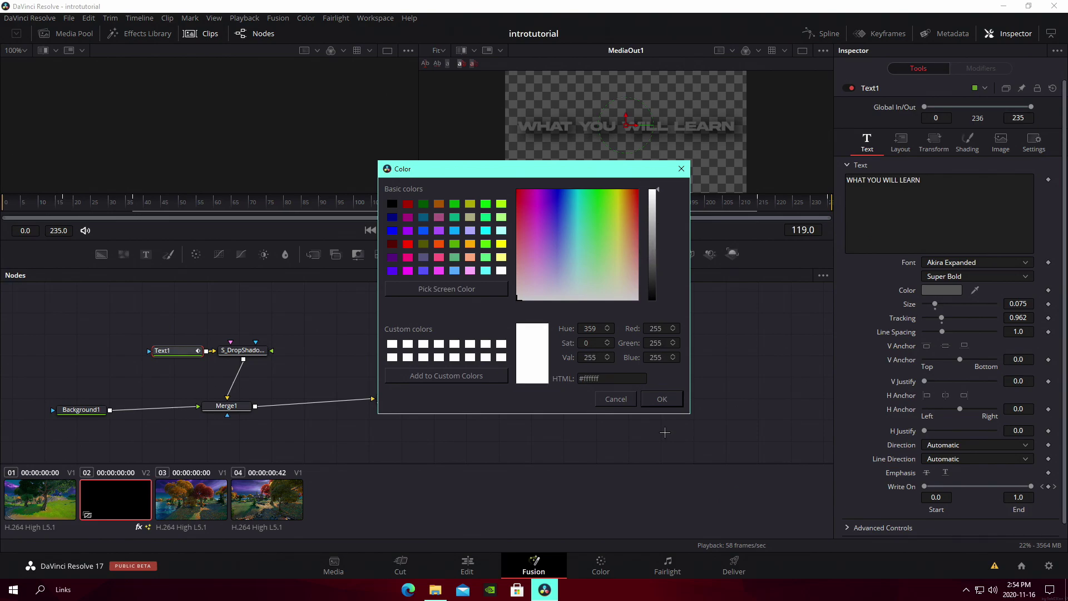
{"action": "left_click", "coordinate": [662, 399]}
{"action": "left_click", "coordinate": [467, 562]}
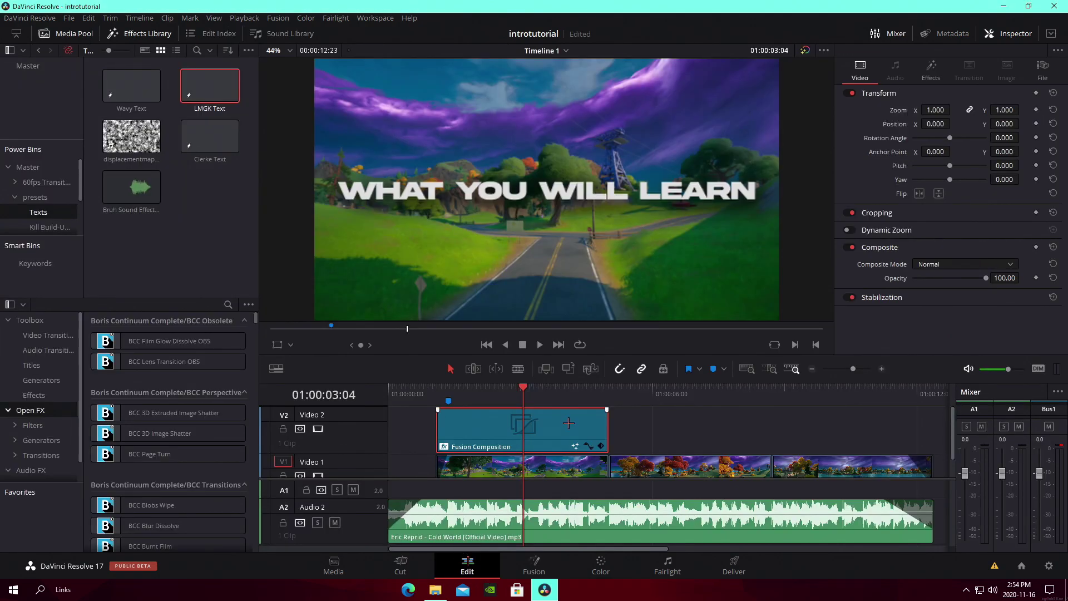
Step: Play the timeline through the white title and place the playhead at the end of the text composition
{"action": "left_click", "coordinate": [486, 397]}
{"action": "key", "text": "space"}
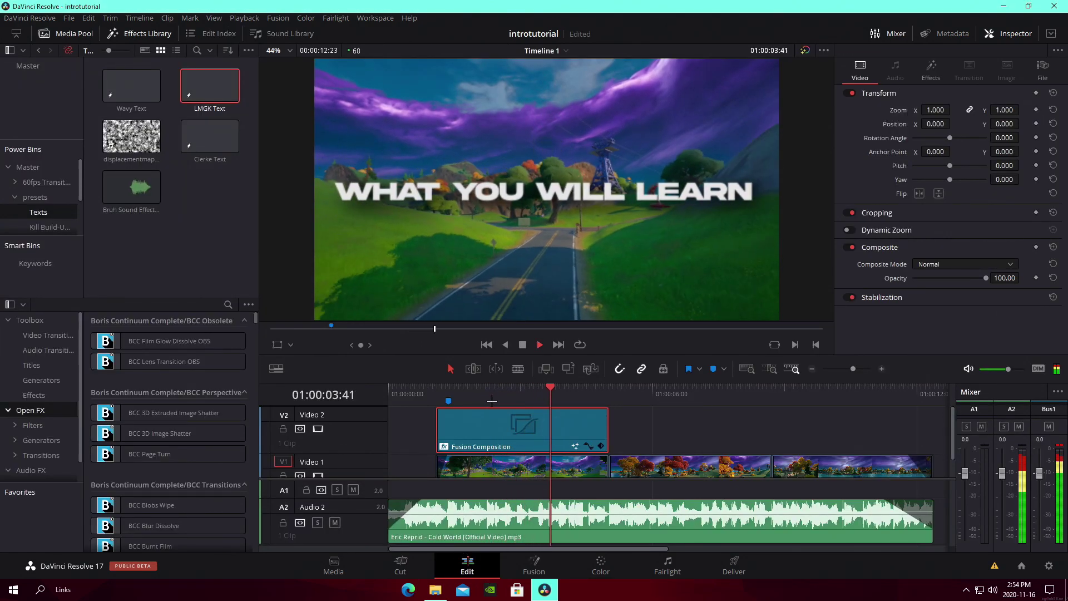
{"action": "key", "text": "space"}
{"action": "left_click_drag", "start_coordinate": [594, 391], "coordinate": [605, 391]}
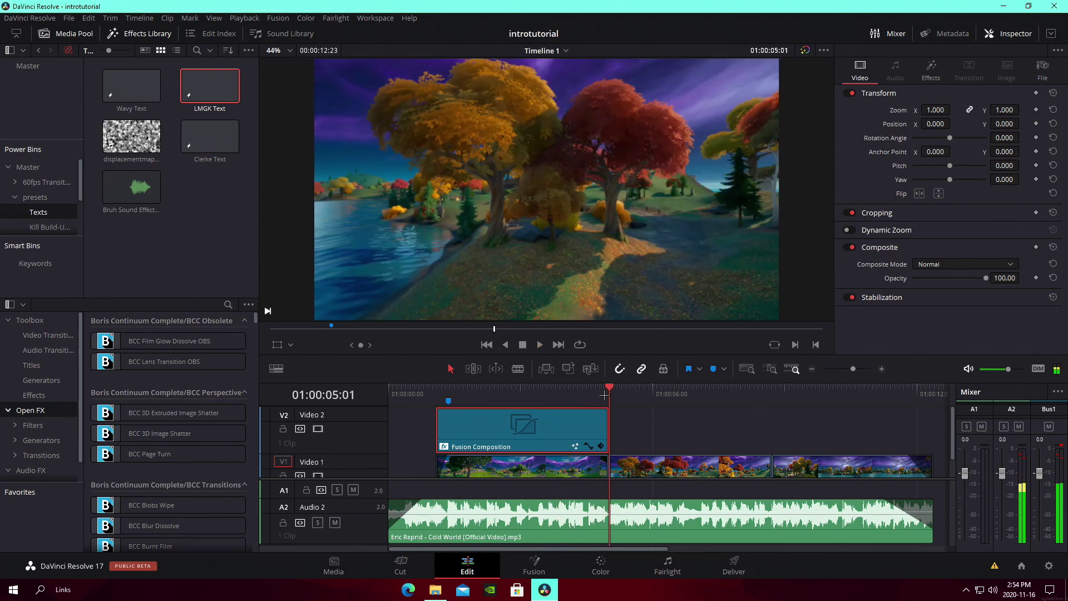